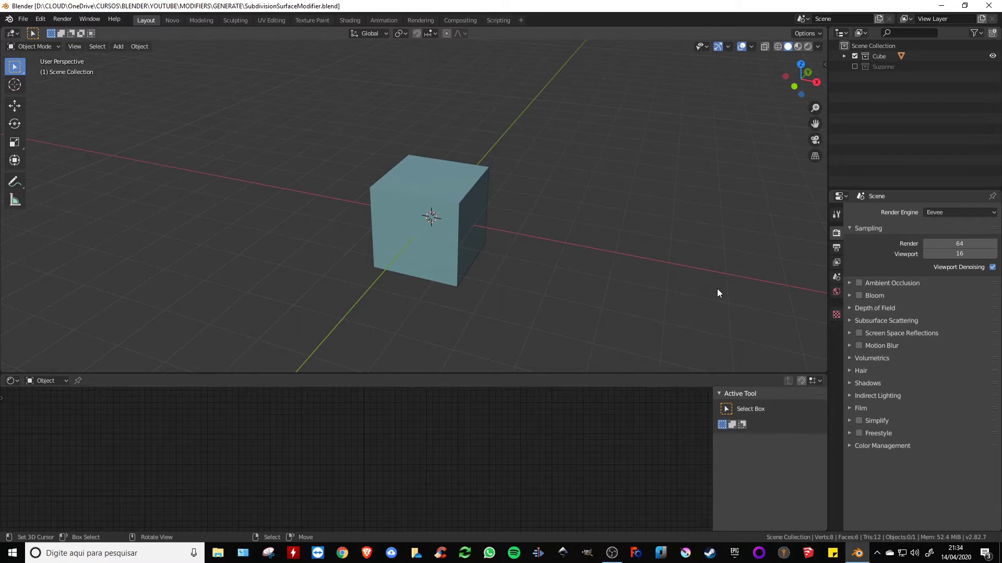
Add a Subdivision Surface modifier to the cube
{"action": "left_click", "coordinate": [456, 236]}
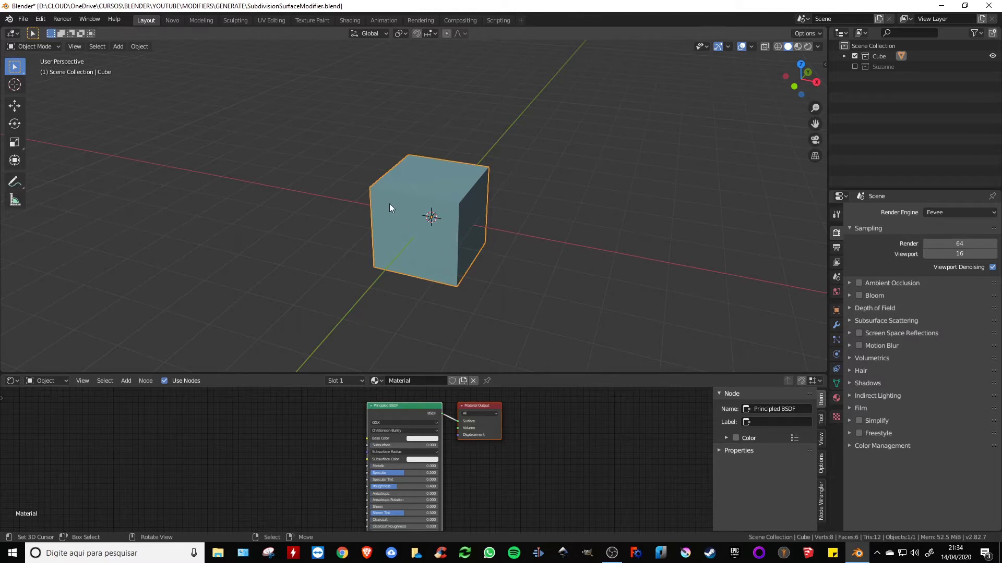
{"action": "left_click", "coordinate": [836, 326]}
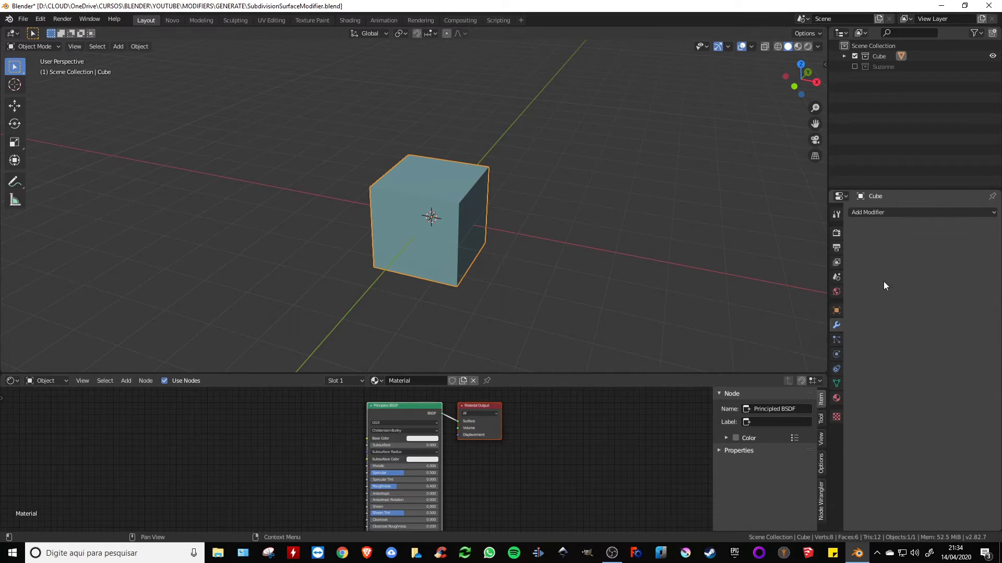
{"action": "left_click", "coordinate": [908, 212]}
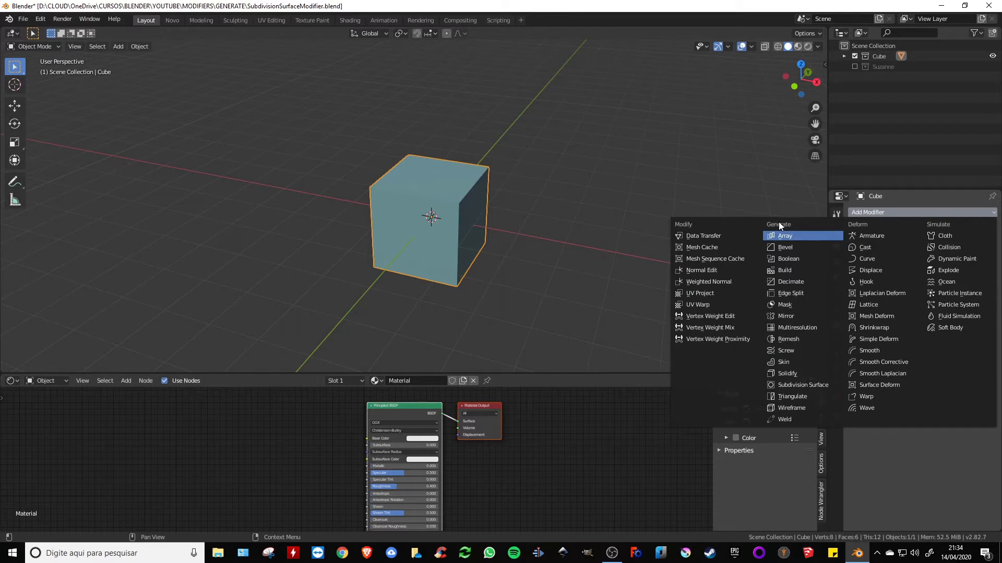
{"action": "left_click", "coordinate": [795, 387]}
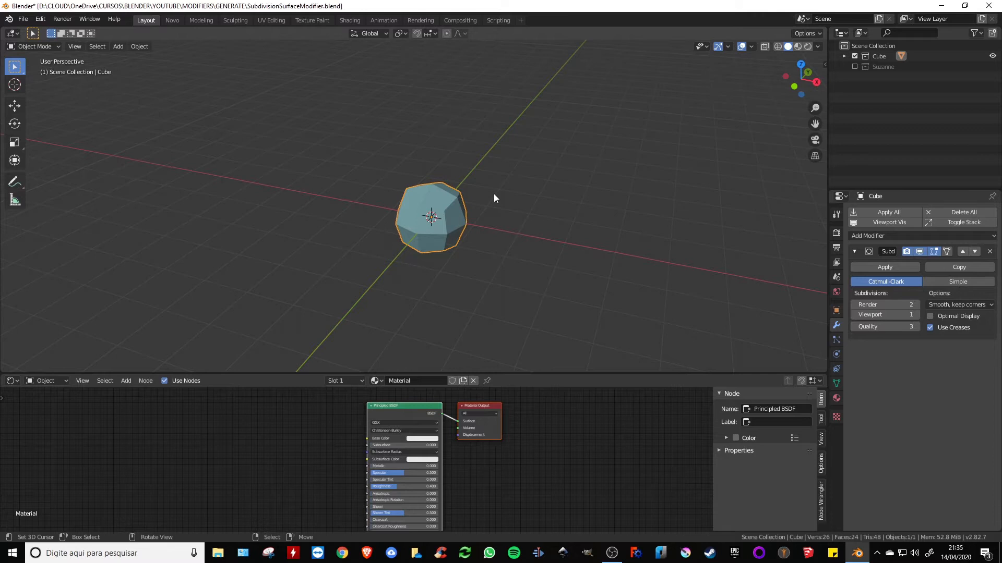
Examine the cube's original cage around the subdivided shape in Edit Mode, from the front and at an angle, and return to Object Mode
{"action": "scroll", "coordinate": [446, 231], "scroll_direction": "up", "scroll_amount": 3}
{"action": "key", "text": "Tab"}
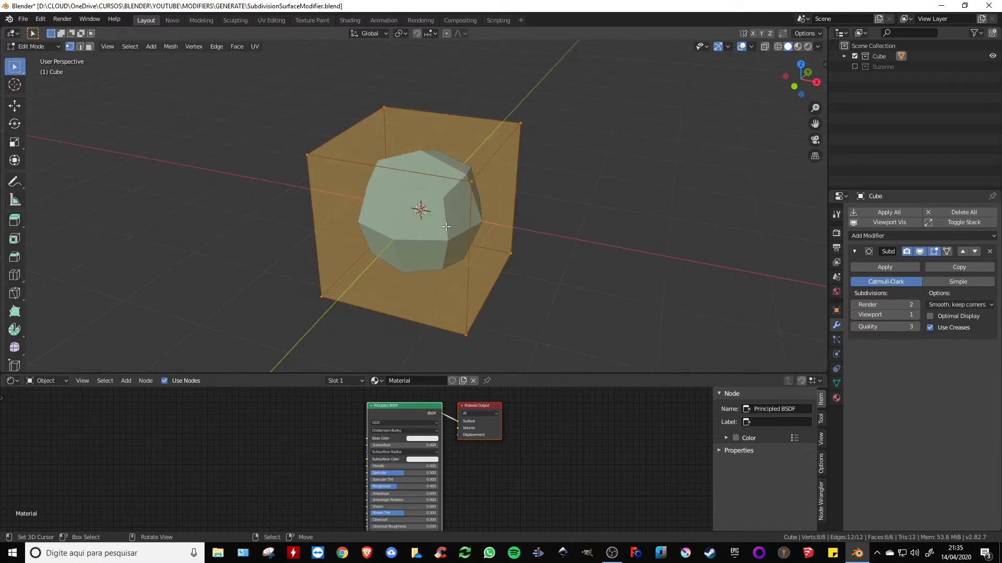
{"action": "key", "text": "KP_1"}
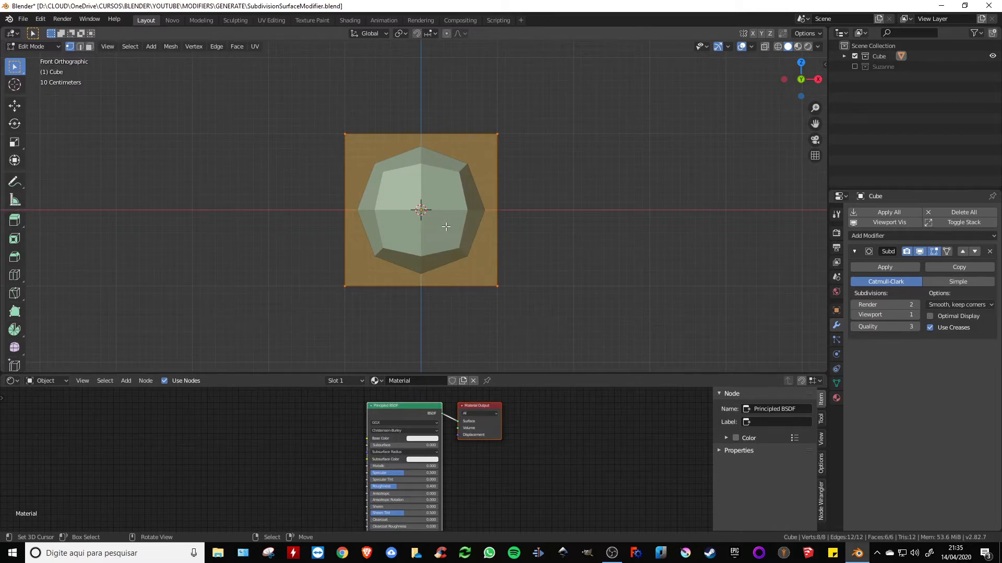
{"action": "scroll", "coordinate": [437, 213], "scroll_direction": "up", "scroll_amount": 2}
{"action": "middle_click_drag", "start_coordinate": [438, 213], "coordinate": [445, 248], "text": "shift"}
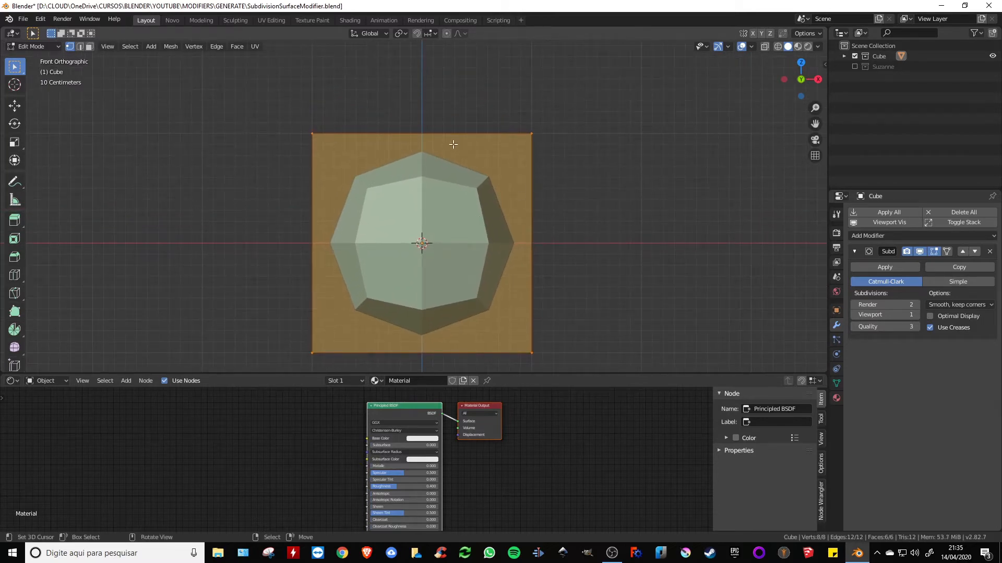
{"action": "middle_click_drag", "start_coordinate": [472, 155], "coordinate": [518, 181]}
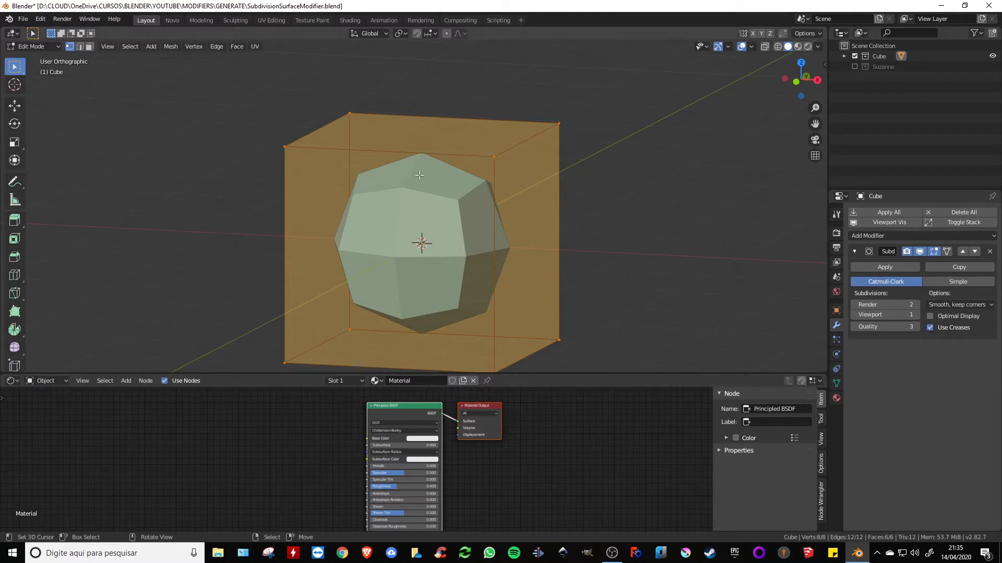
{"action": "key", "text": "Tab"}
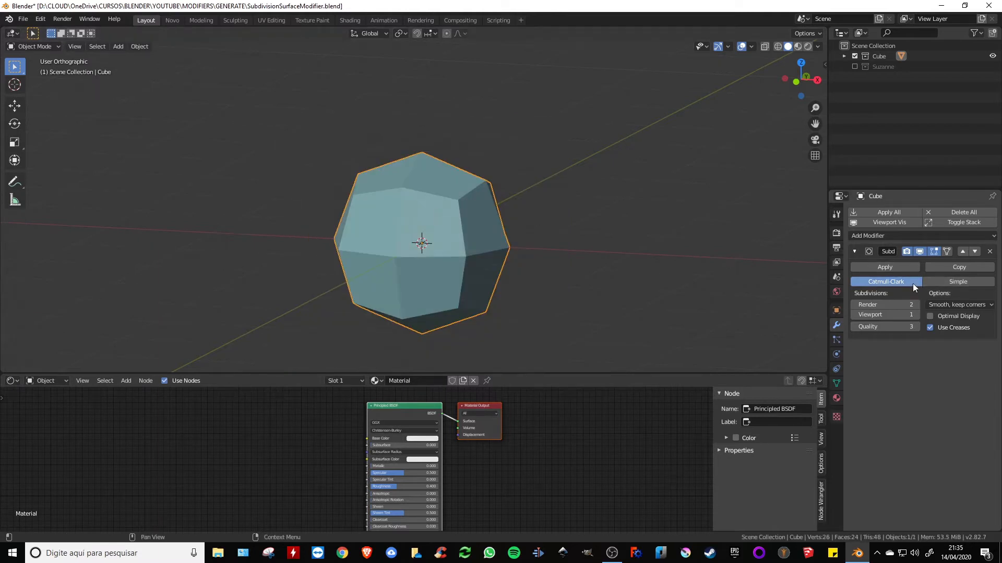
Switch the cube's Subdivision Surface modifier to the Simple subdivision type
{"action": "left_click", "coordinate": [945, 282]}
{"action": "scroll", "coordinate": [514, 198], "scroll_direction": "down", "scroll_amount": 1}
{"action": "middle_click_drag", "start_coordinate": [514, 198], "coordinate": [535, 178], "text": "shift"}
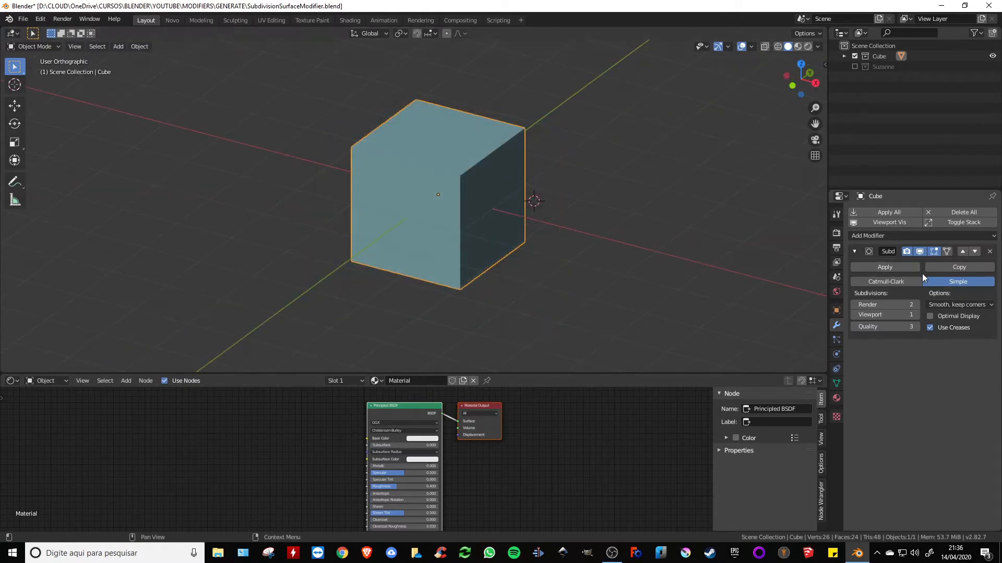
Enable the Wireframe overlay in the 3D viewport to show the cube's subdivided edges
{"action": "left_click", "coordinate": [753, 45]}
{"action": "mouse_move", "coordinate": [729, 46]}
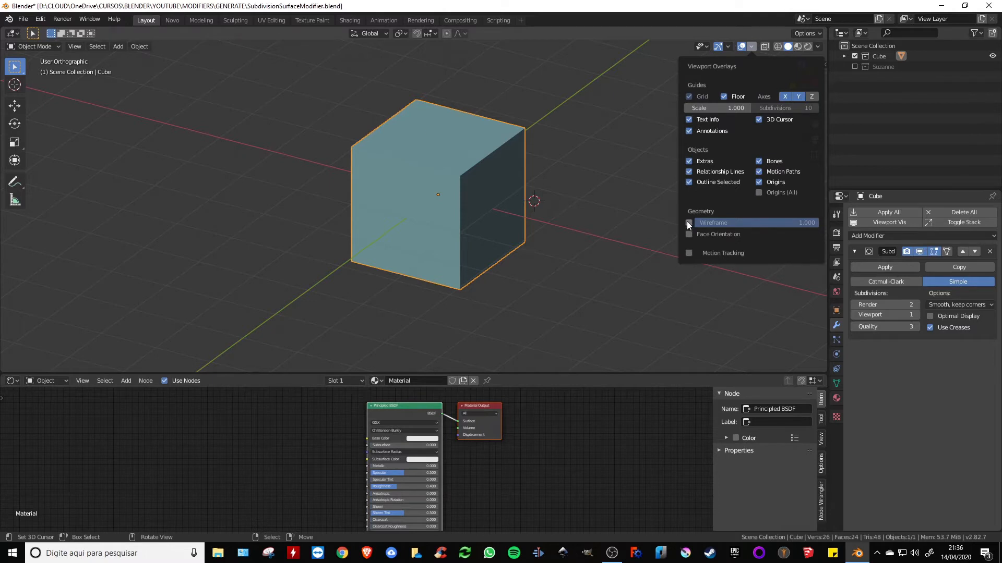
{"action": "left_click", "coordinate": [688, 222]}
{"action": "middle_click_drag", "start_coordinate": [525, 221], "coordinate": [540, 223]}
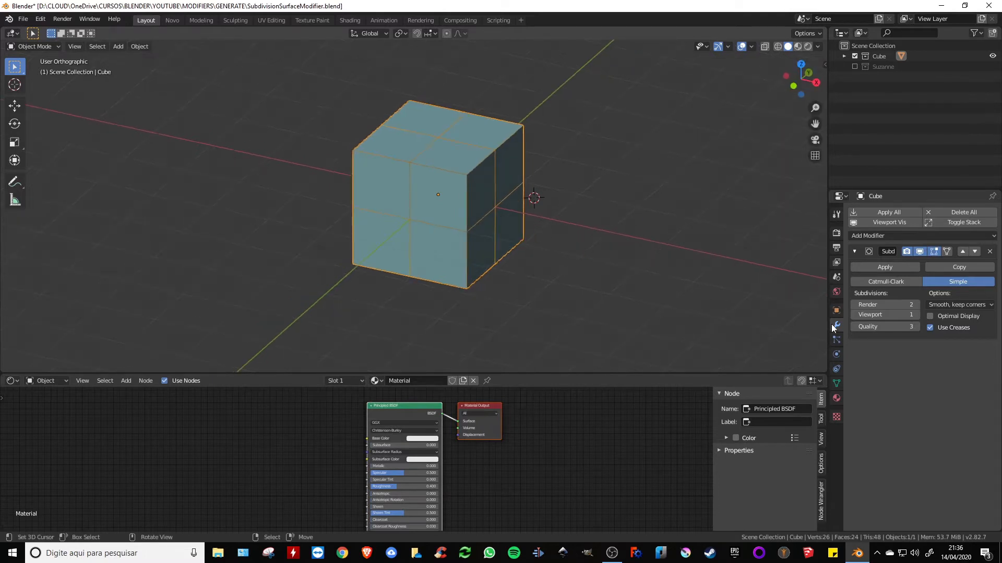
Turn off the subdivision modifier's viewport display to compare with the original cube, and turn it back on
{"action": "left_click", "coordinate": [919, 251]}
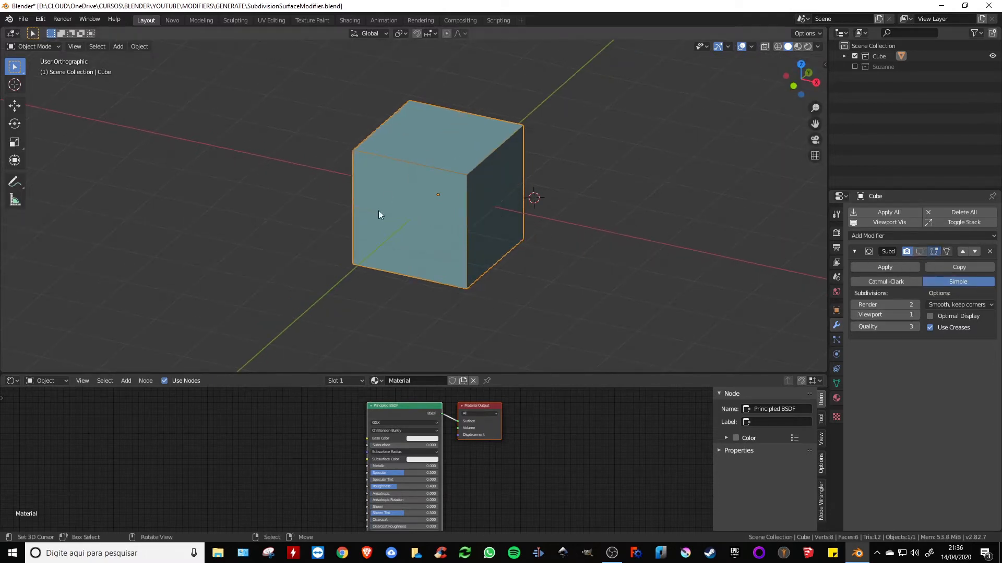
{"action": "middle_click_drag", "start_coordinate": [530, 203], "coordinate": [522, 205]}
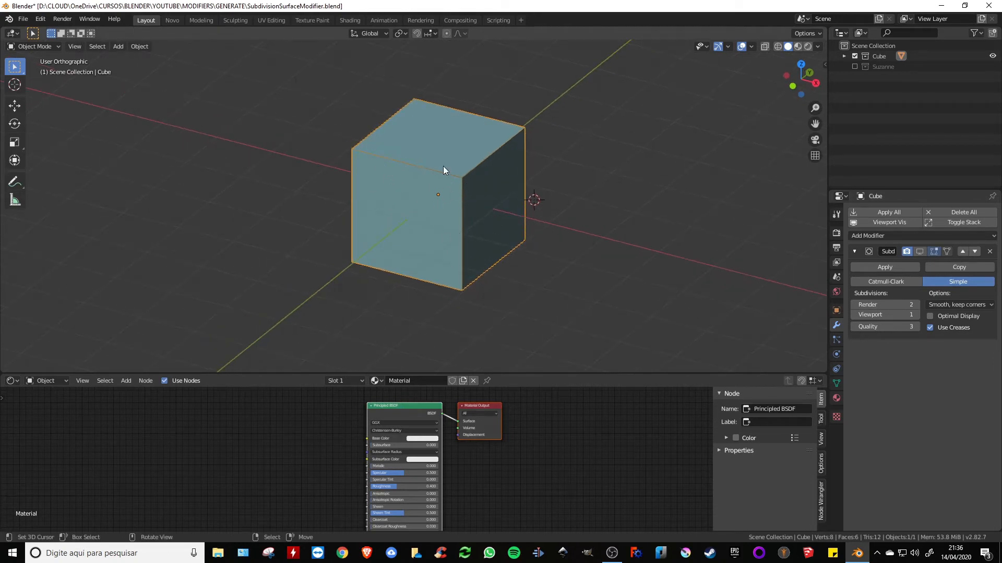
{"action": "middle_click_drag", "start_coordinate": [468, 170], "coordinate": [381, 189]}
{"action": "left_click", "coordinate": [919, 251]}
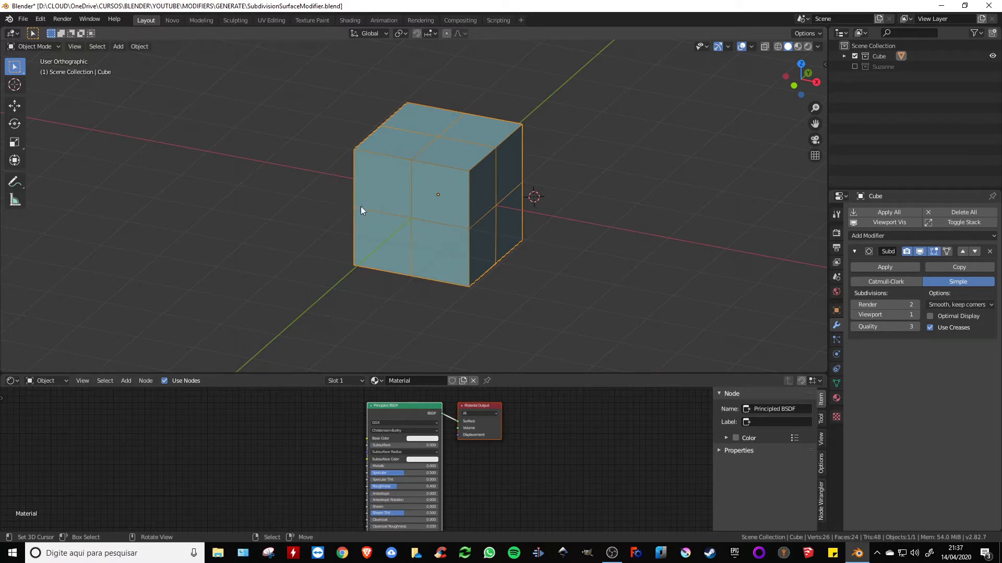
{"action": "middle_click_drag", "start_coordinate": [490, 216], "coordinate": [519, 231]}
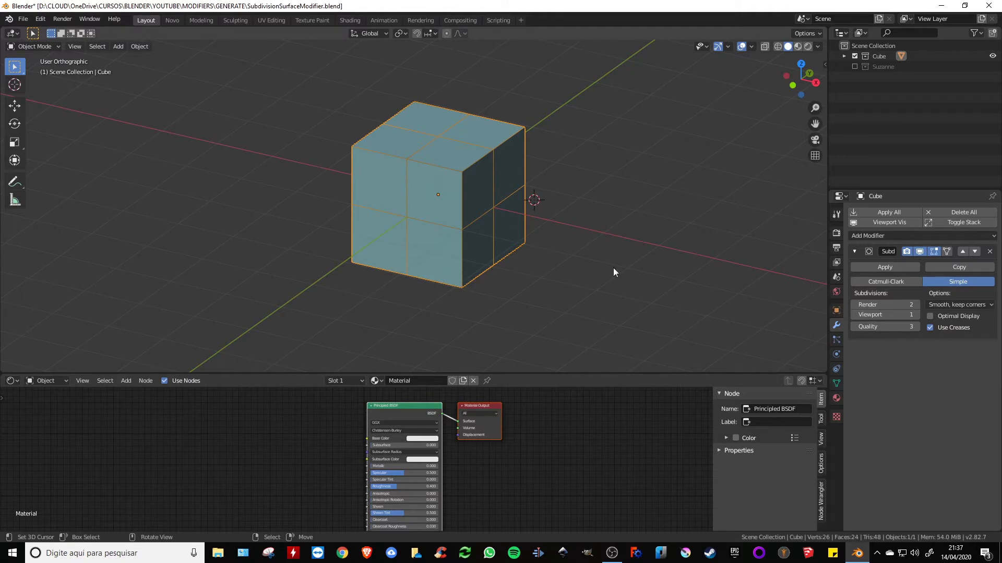
Compare viewport subdivision levels 2 and 1 on the cube, leaving the level at 2
{"action": "left_click", "coordinate": [916, 314]}
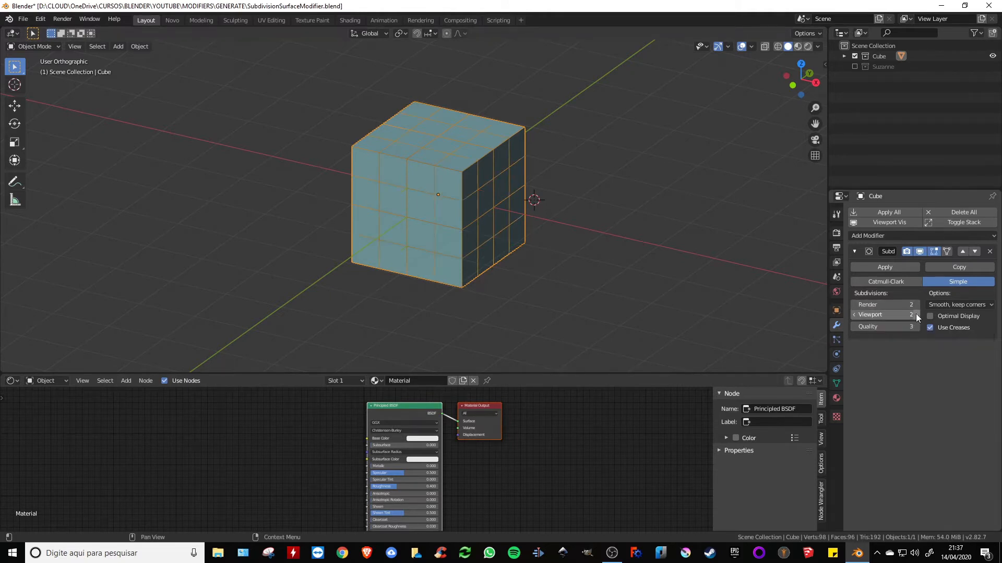
{"action": "left_click", "coordinate": [854, 315]}
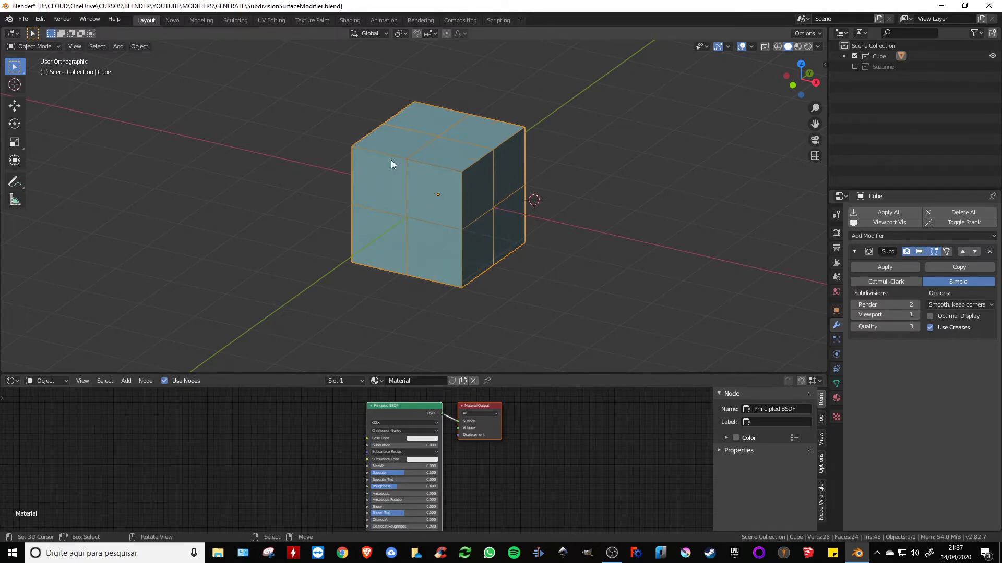
{"action": "left_click", "coordinate": [917, 314]}
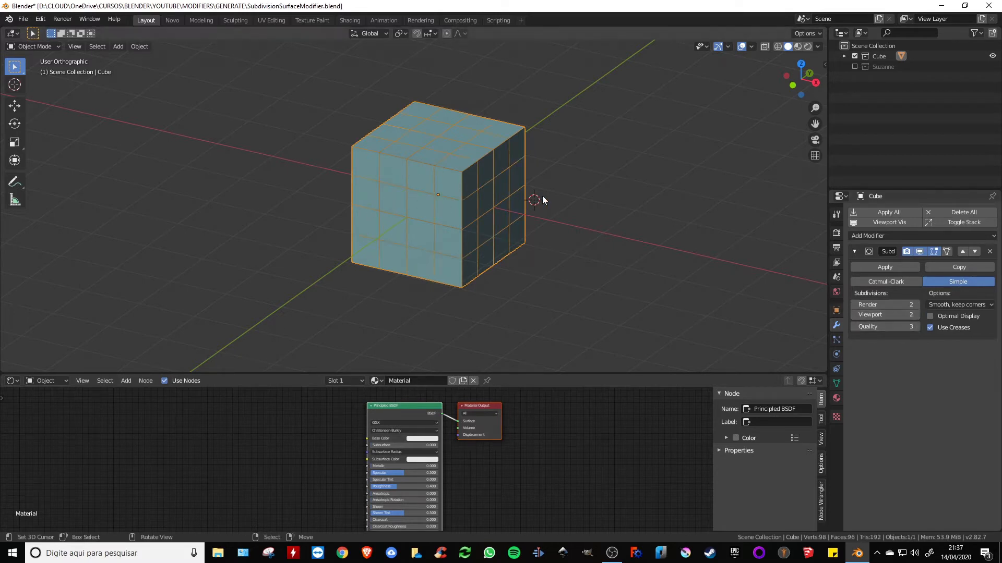
{"action": "mouse_move", "coordinate": [543, 200]}
{"action": "middle_mouse_down"}
{"action": "mouse_move", "coordinate": [404, 214]}
{"action": "mouse_move", "coordinate": [558, 200]}
{"action": "mouse_move", "coordinate": [546, 196]}
{"action": "middle_mouse_up"}
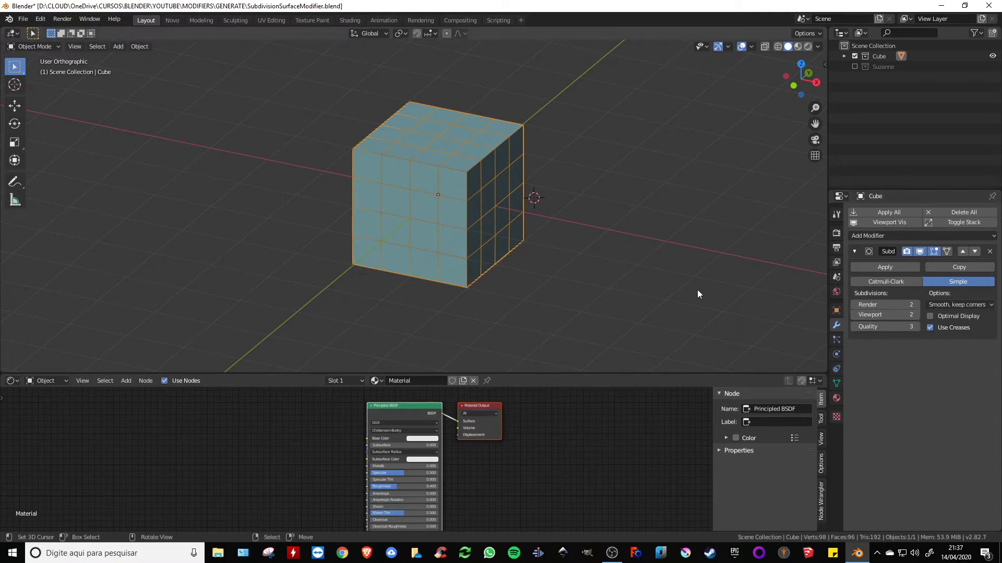
Lower the viewport subdivisions to 0, raise them one level at a time to 3, and set them back to 2
{"action": "left_click", "coordinate": [853, 314]}
{"action": "left_click", "coordinate": [853, 315]}
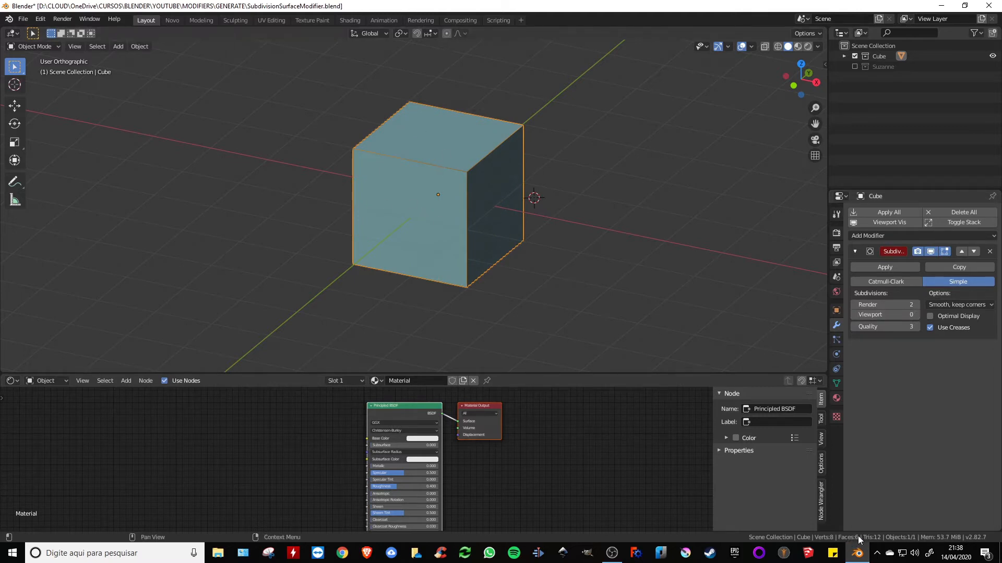
{"action": "left_click", "coordinate": [916, 315]}
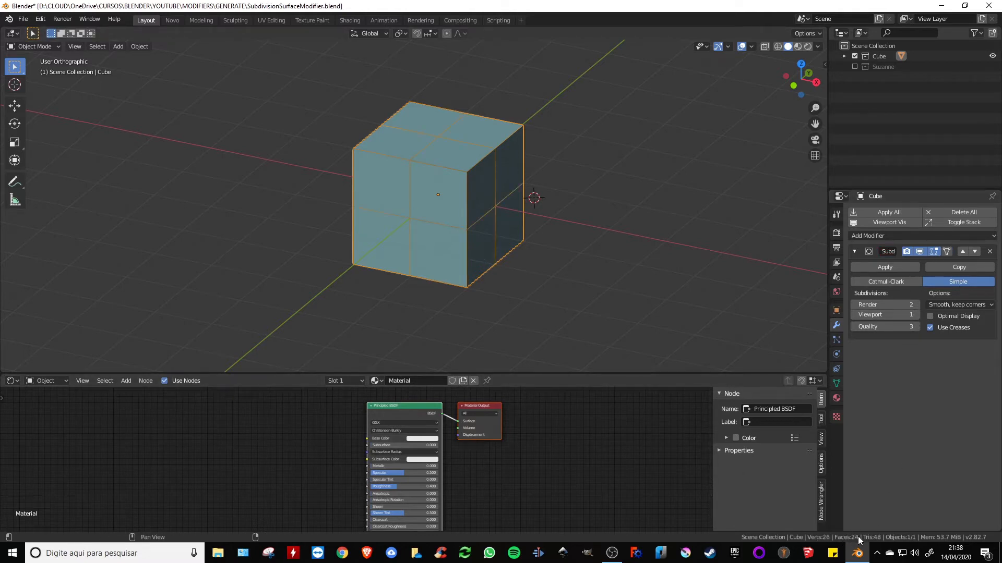
{"action": "left_click", "coordinate": [915, 315]}
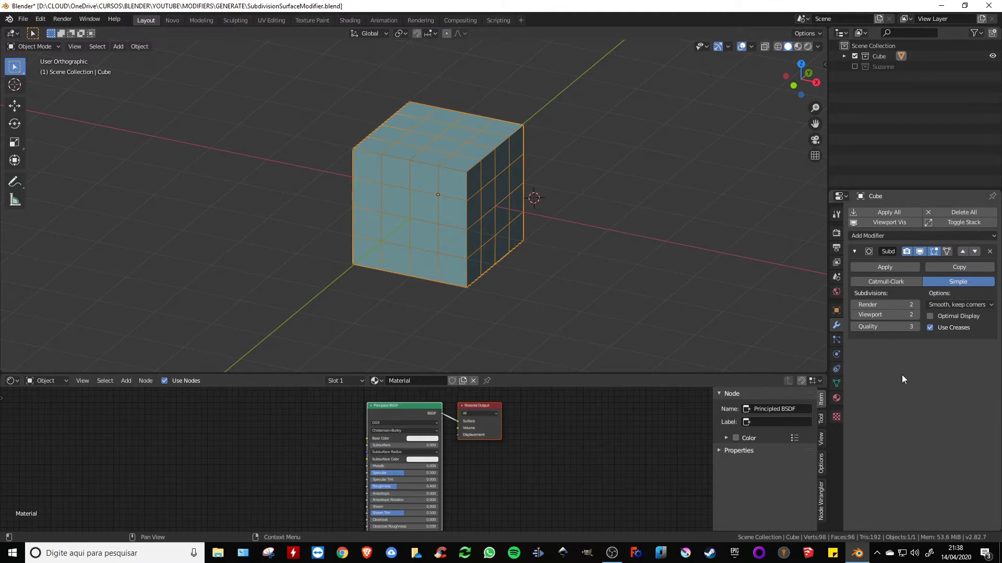
{"action": "left_click", "coordinate": [915, 315]}
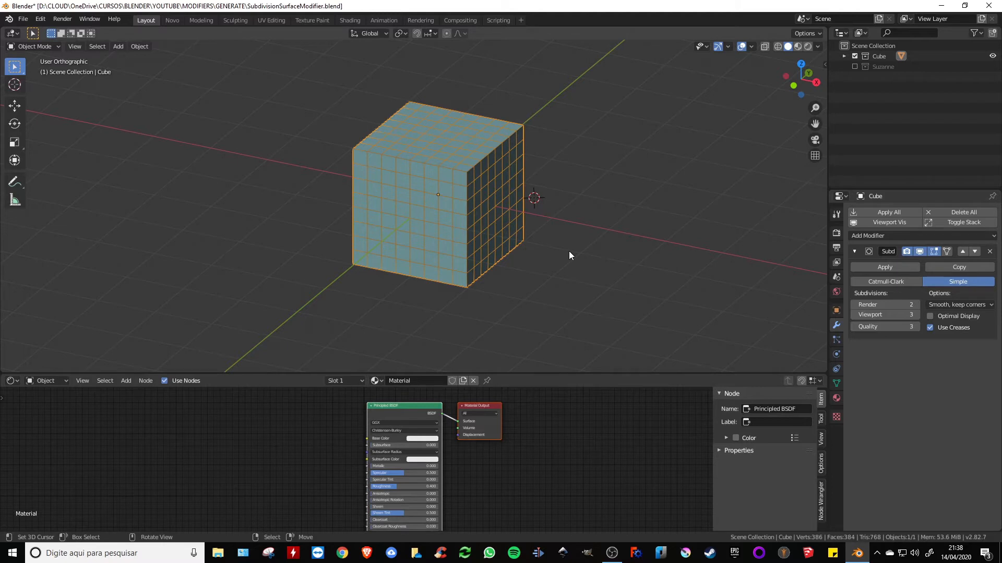
{"action": "key", "text": "ctrl+2"}
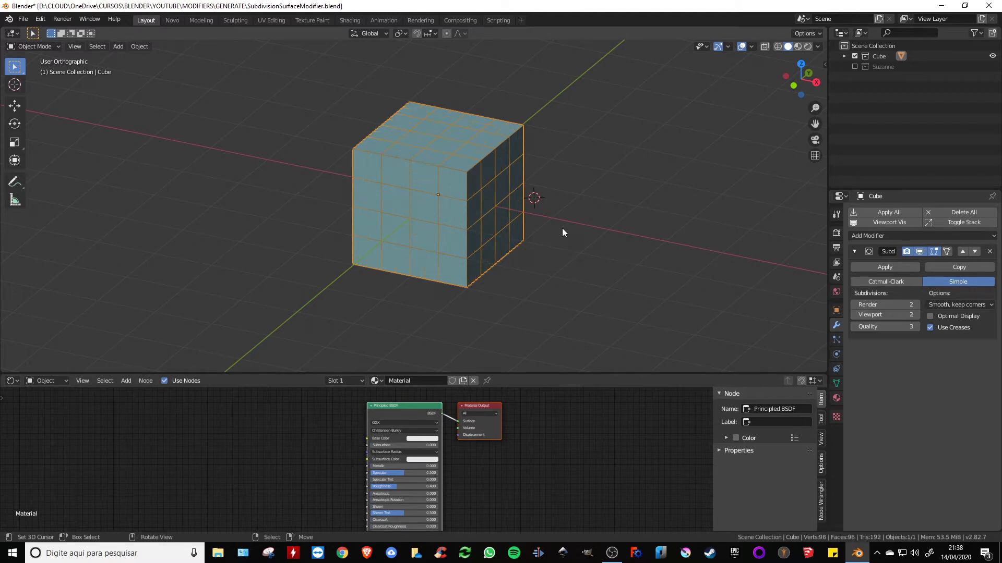
{"action": "middle_click_drag", "start_coordinate": [484, 205], "coordinate": [551, 201]}
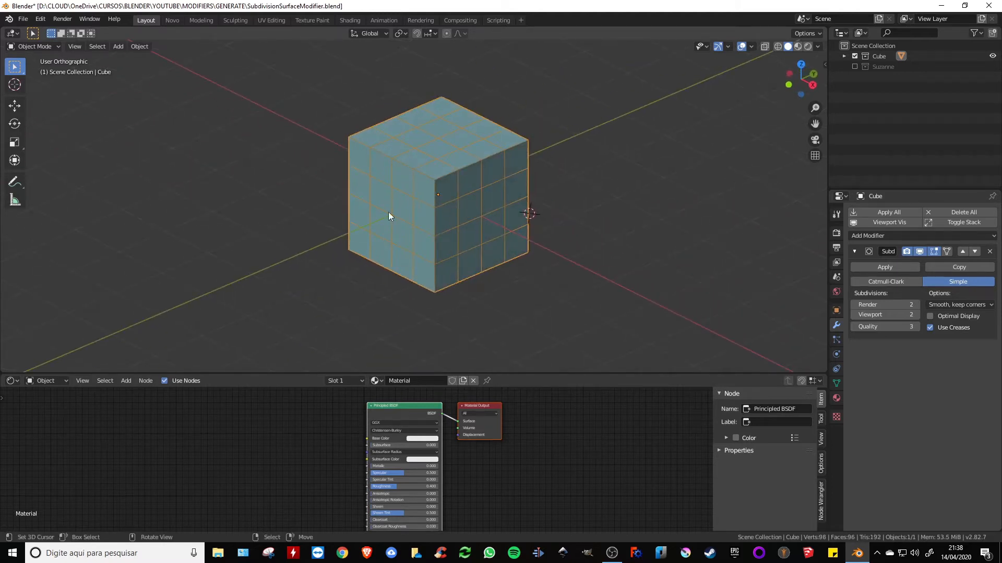
Set the modifier's viewport subdivisions to 1 and its subdivision type to Catmull-Clark
{"action": "left_click", "coordinate": [853, 315]}
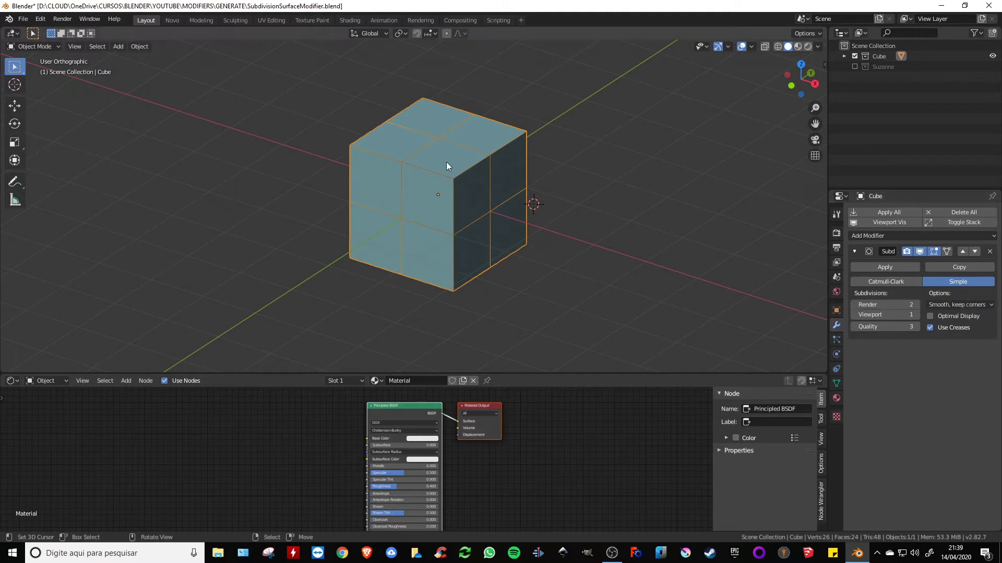
{"action": "left_click", "coordinate": [879, 282]}
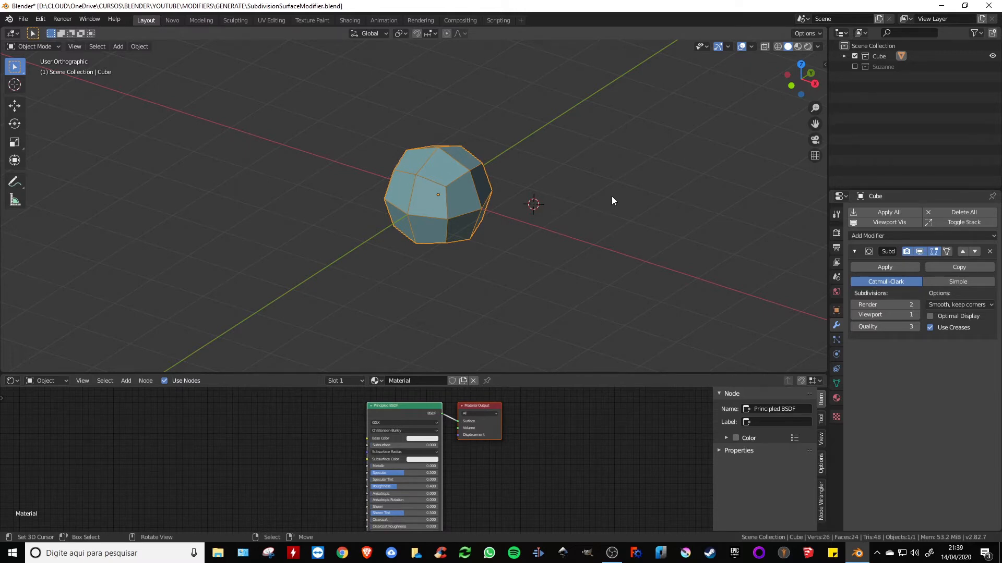
In Edit Mode, examine from the front and several angles how the Catmull-Clark faces relate to the cube's original vertices and edges
{"action": "key", "text": "Tab"}
{"action": "key", "text": "KP_1"}
{"action": "scroll", "coordinate": [497, 186], "scroll_direction": "up", "scroll_amount": 3}
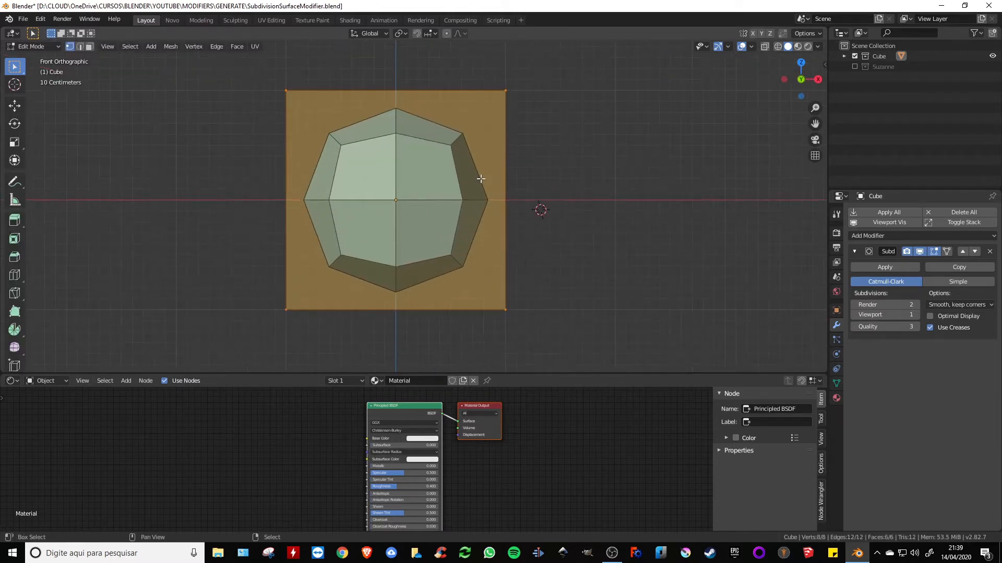
{"action": "middle_click_drag", "start_coordinate": [481, 179], "coordinate": [564, 197], "text": "shift"}
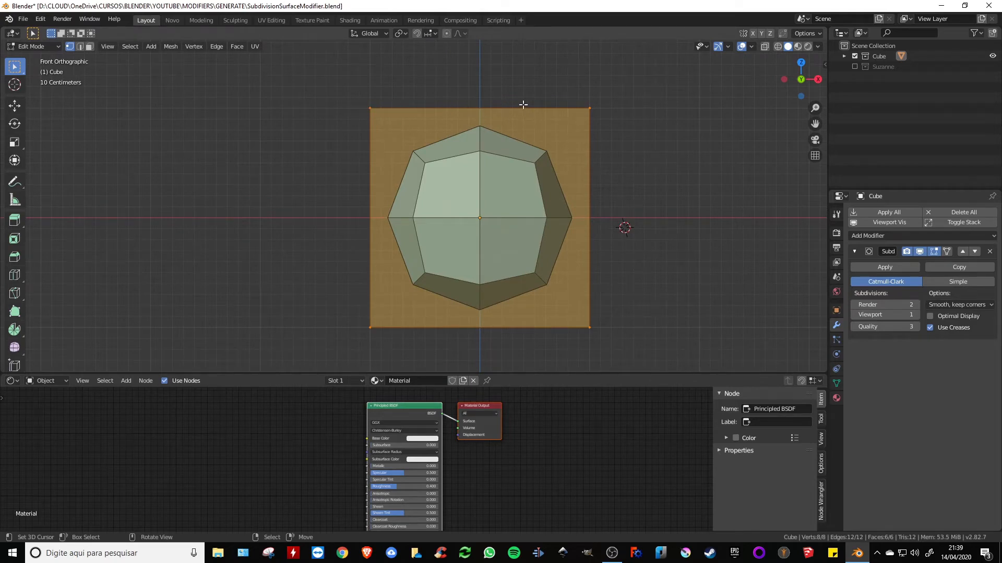
{"action": "middle_click_drag", "start_coordinate": [522, 105], "coordinate": [592, 194]}
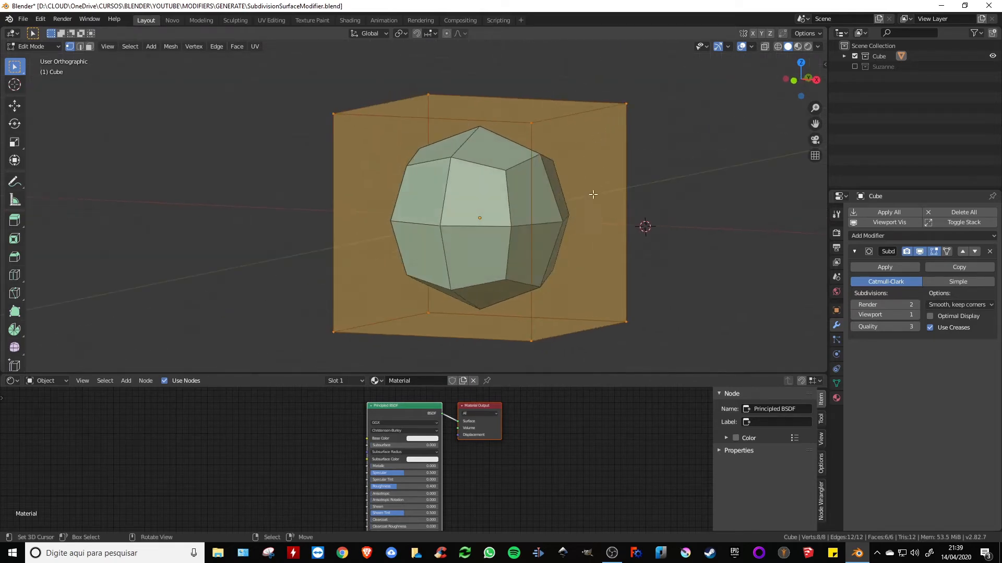
{"action": "key", "text": "KP_1"}
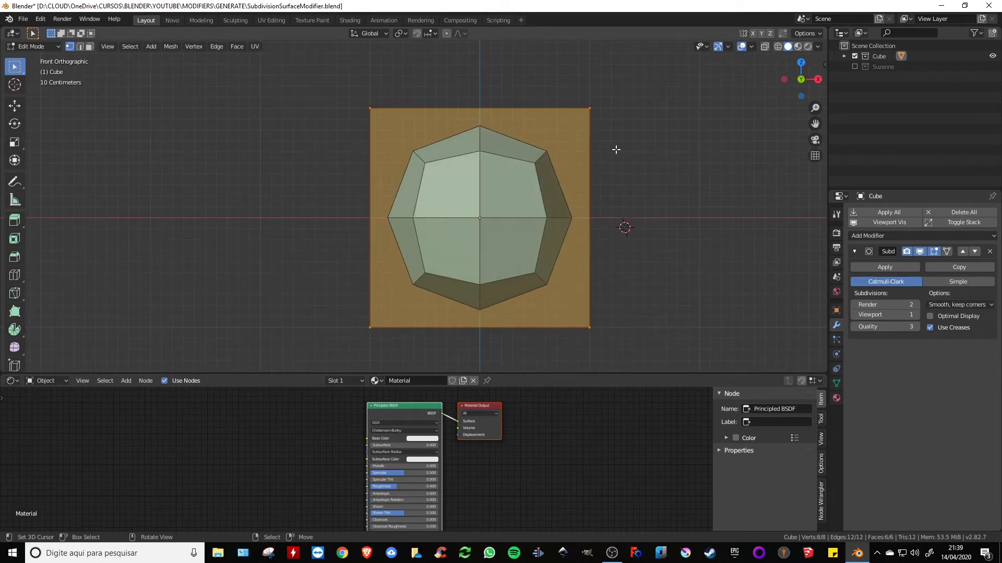
{"action": "middle_click_drag", "start_coordinate": [618, 149], "coordinate": [574, 163]}
{"action": "mouse_move", "coordinate": [617, 103]}
{"action": "middle_mouse_down"}
{"action": "mouse_move", "coordinate": [629, 149]}
{"action": "mouse_move", "coordinate": [636, 99]}
{"action": "middle_mouse_up"}
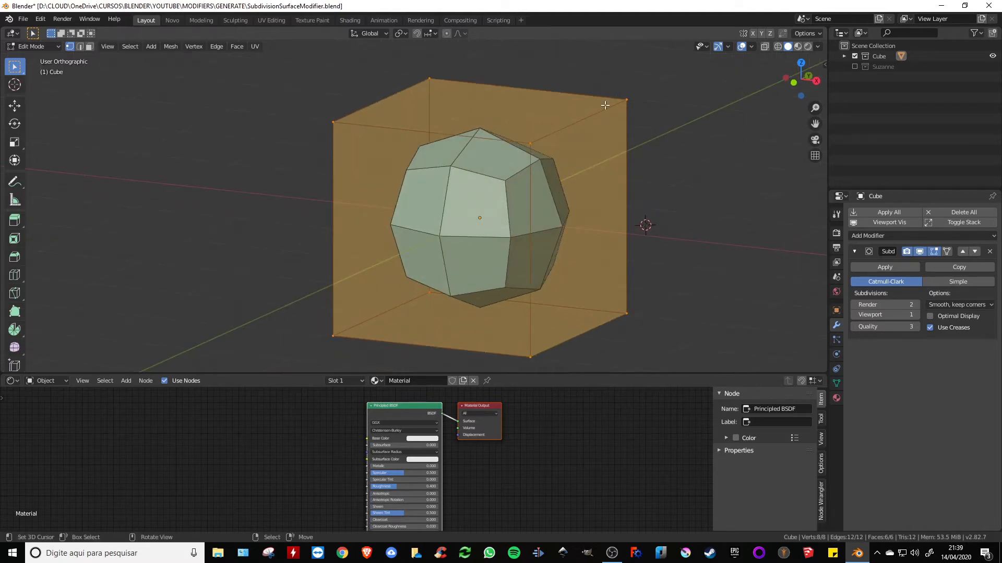
{"action": "middle_click_drag", "start_coordinate": [540, 133], "coordinate": [558, 141]}
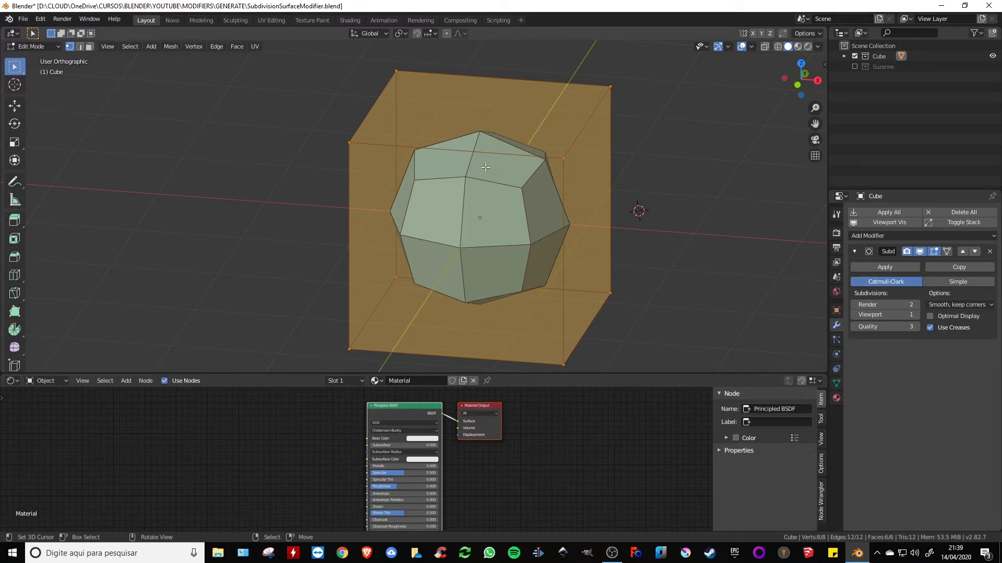
{"action": "middle_click_drag", "start_coordinate": [485, 171], "coordinate": [447, 145]}
{"action": "scroll", "coordinate": [459, 171], "scroll_direction": "down", "scroll_amount": 2}
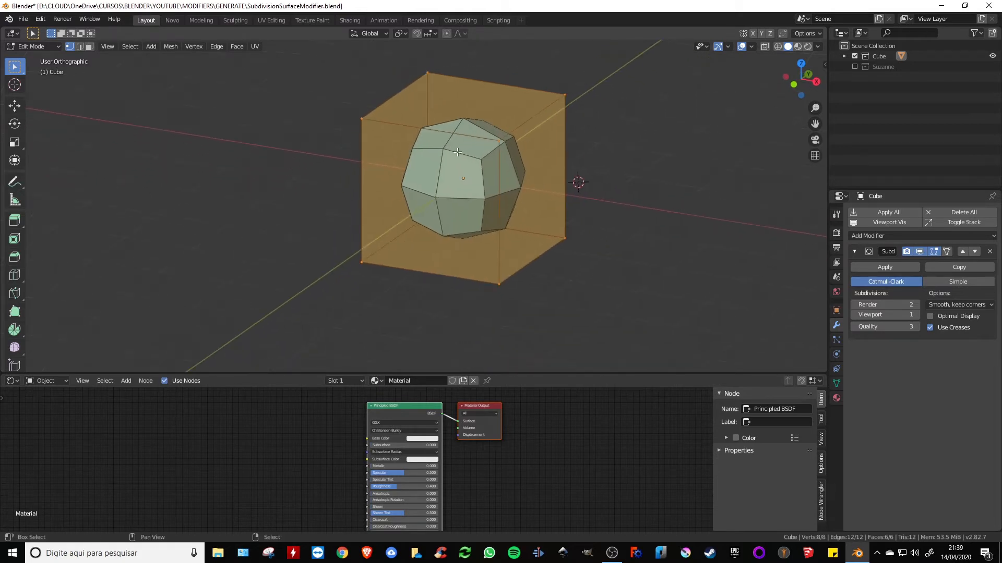
In face select mode, extrude the cube's +X side face outward along X by about 1.5 m
{"action": "scroll", "coordinate": [513, 169], "scroll_direction": "down", "scroll_amount": 2}
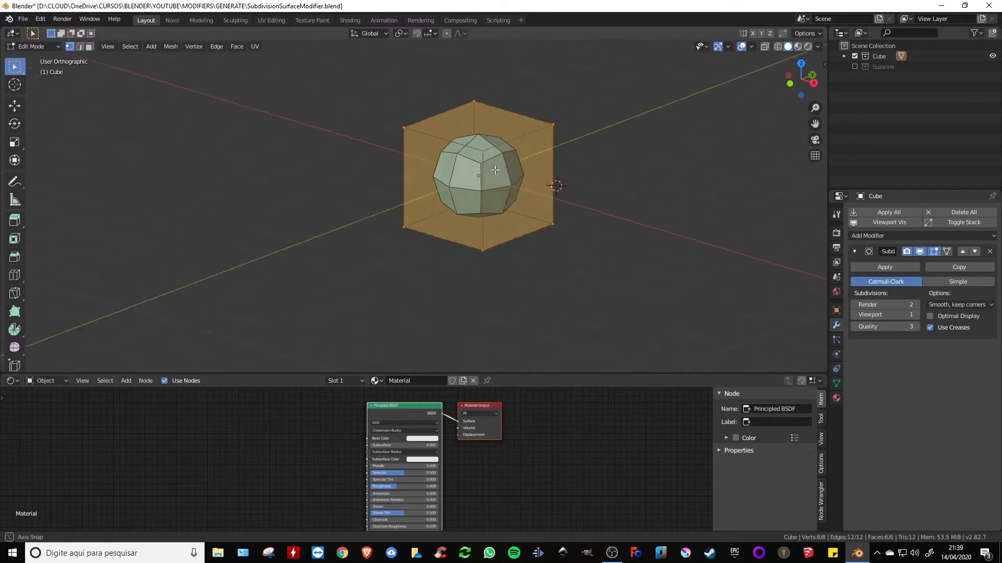
{"action": "middle_click_drag", "start_coordinate": [514, 170], "coordinate": [527, 191]}
{"action": "key", "text": "3"}
{"action": "left_click", "coordinate": [517, 196]}
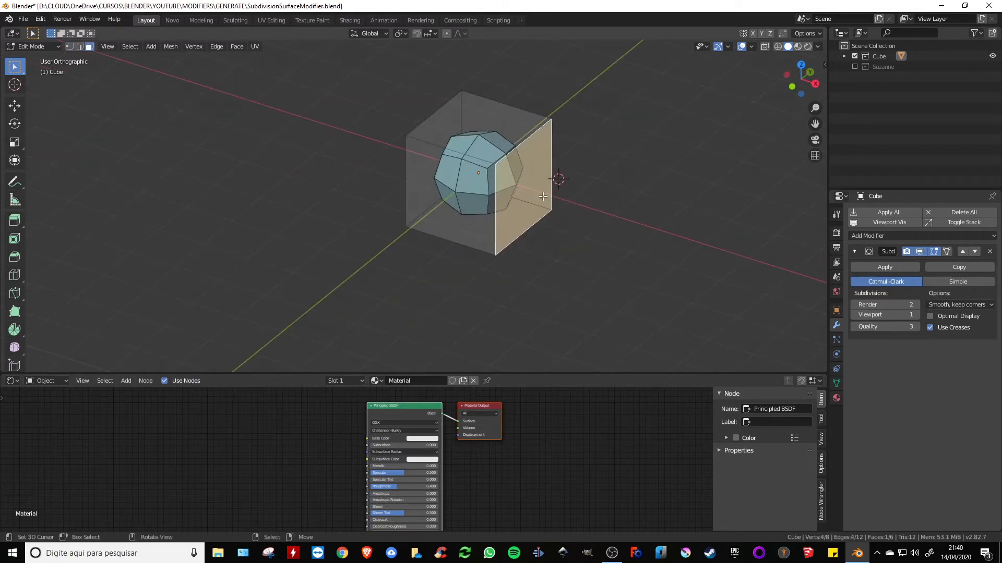
{"action": "key", "text": "e"}
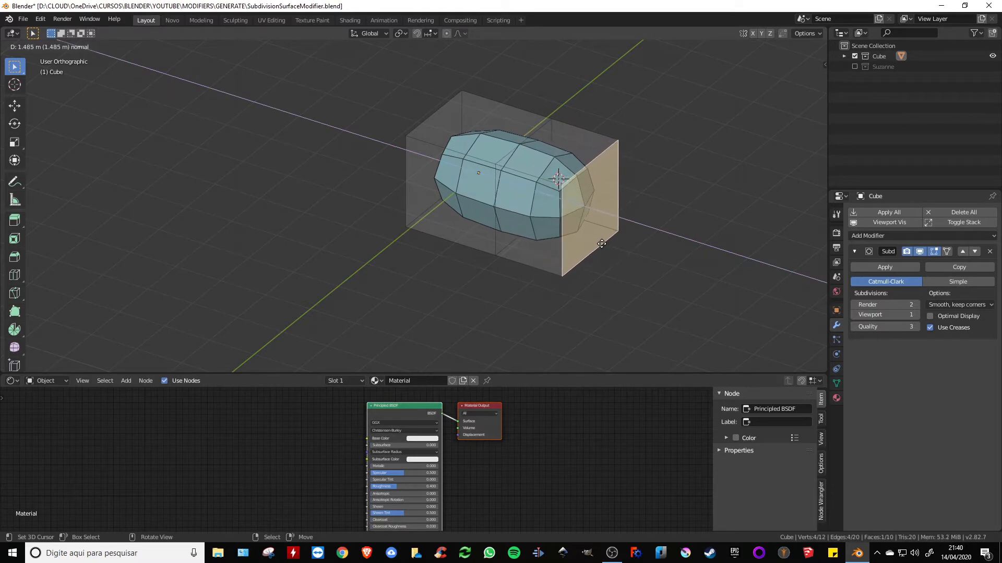
{"action": "left_click", "coordinate": [605, 248]}
Examine from several angles how the subdivided surface follows the extruded block's cage and its middle edge loop
{"action": "middle_click_drag", "start_coordinate": [543, 232], "coordinate": [552, 235]}
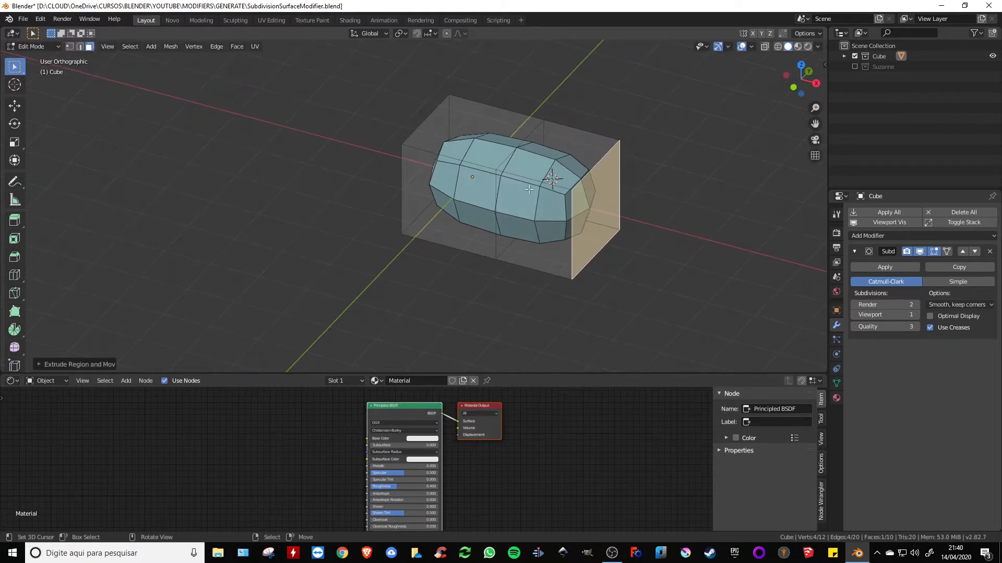
{"action": "middle_click_drag", "start_coordinate": [529, 190], "coordinate": [551, 184]}
{"action": "middle_click_drag", "start_coordinate": [557, 228], "coordinate": [560, 144]}
{"action": "middle_click_drag", "start_coordinate": [634, 160], "coordinate": [610, 206]}
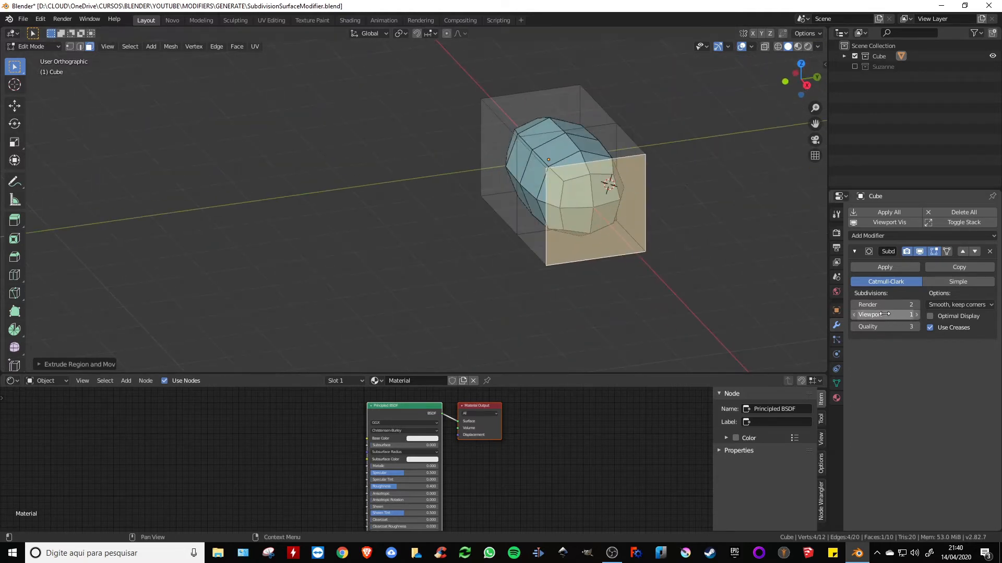
{"action": "middle_click_drag", "start_coordinate": [757, 271], "coordinate": [549, 198]}
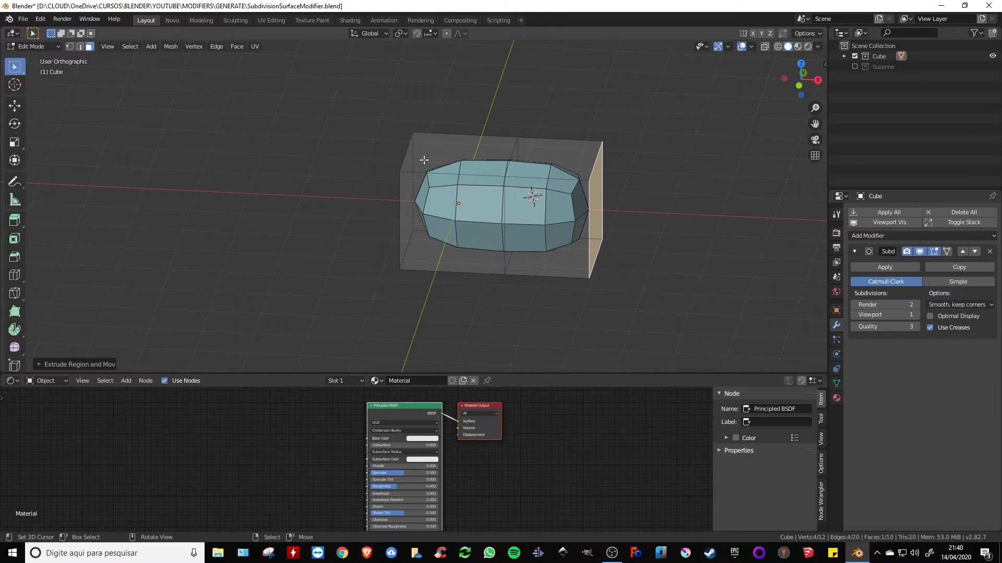
{"action": "middle_click_drag", "start_coordinate": [441, 157], "coordinate": [403, 152]}
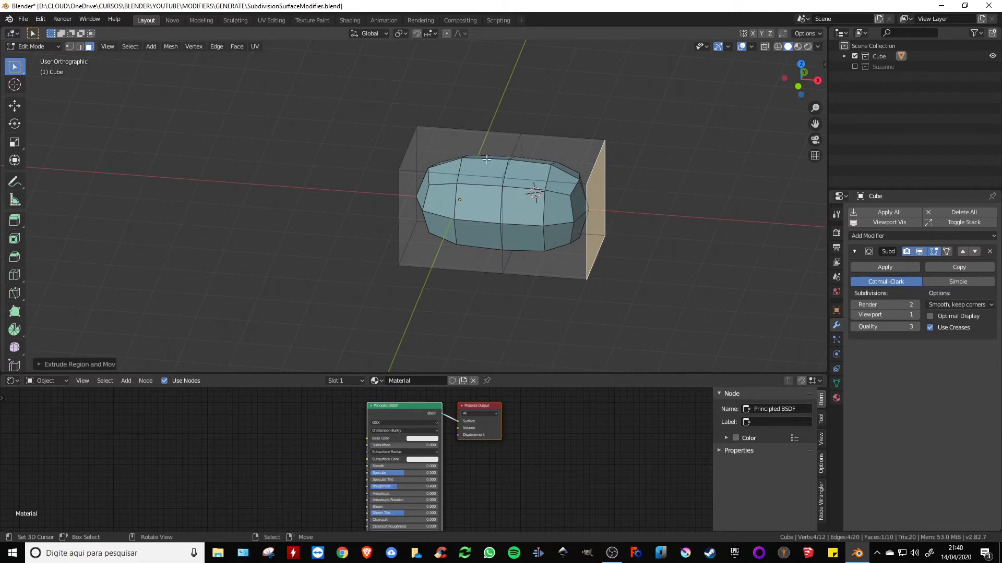
{"action": "middle_click_drag", "start_coordinate": [552, 161], "coordinate": [562, 157]}
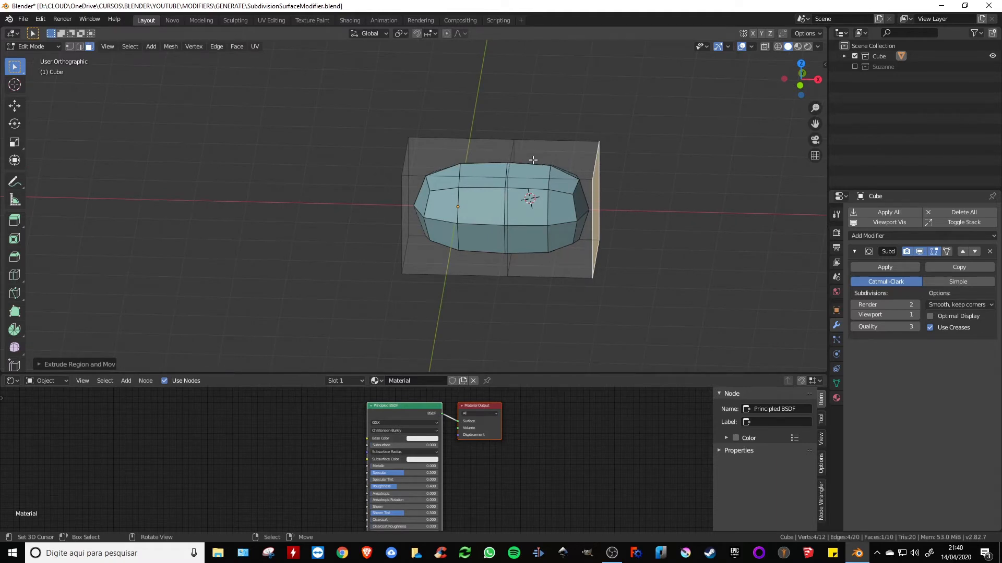
{"action": "middle_click_drag", "start_coordinate": [572, 159], "coordinate": [515, 169]}
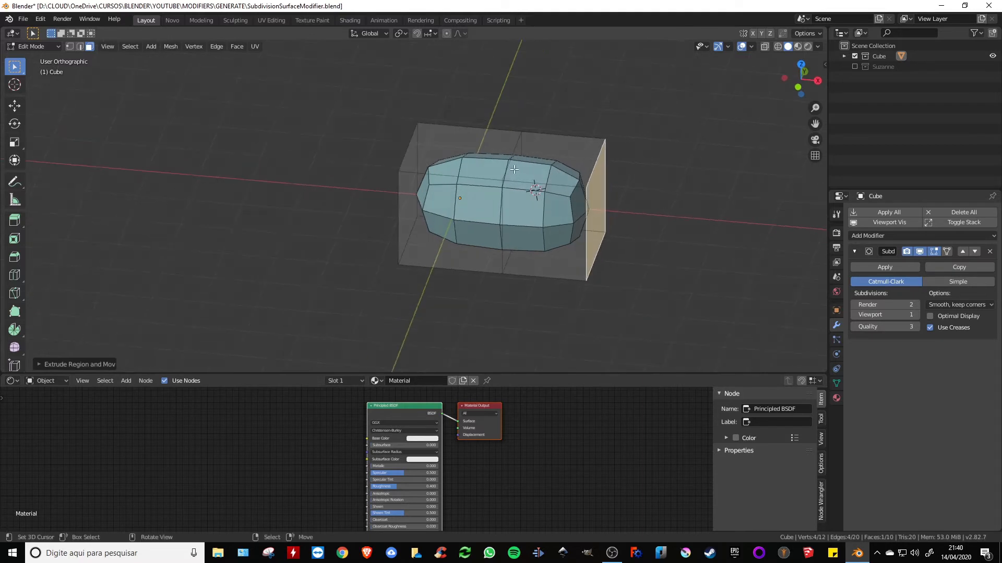
Bevel the block's middle edge loop with two segments, spreading it into three evenly spaced loops
{"action": "key", "text": "2"}
{"action": "left_click", "coordinate": [512, 155], "text": "alt"}
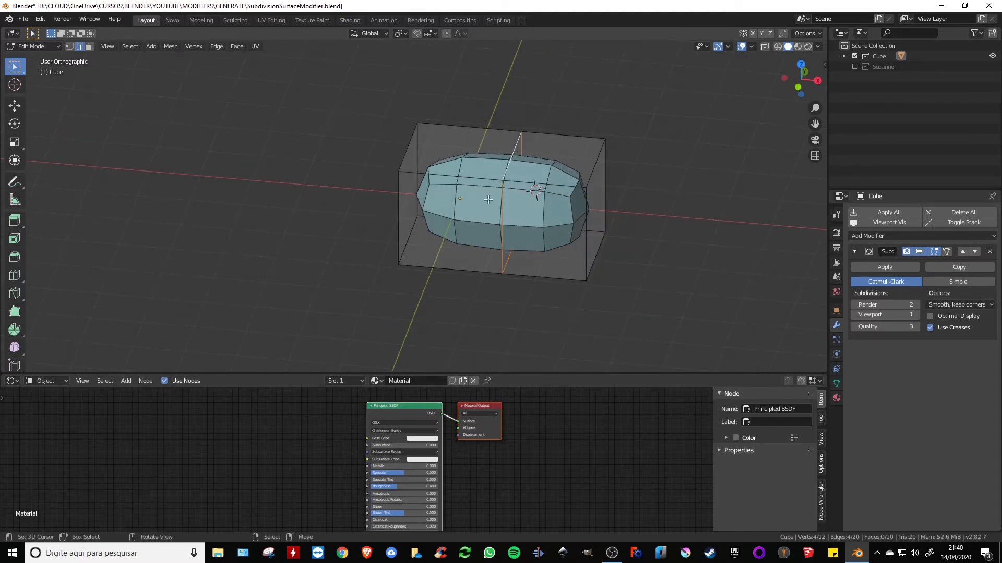
{"action": "key", "text": "ctrl"}
{"action": "key", "text": "ctrl+b"}
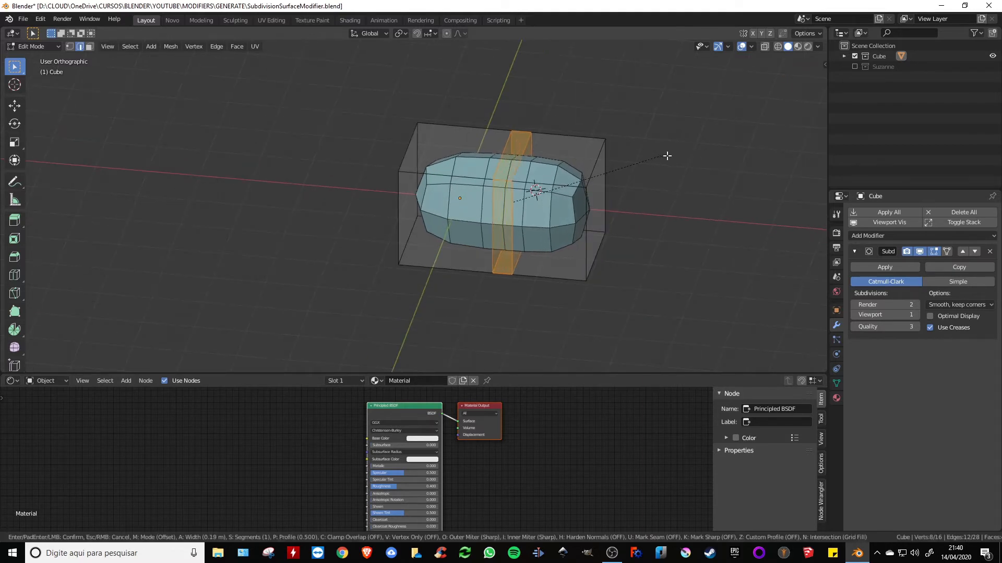
{"action": "scroll", "coordinate": [713, 166], "scroll_direction": "up", "scroll_amount": 1}
{"action": "left_click", "coordinate": [713, 163]}
{"action": "middle_click_drag", "start_coordinate": [565, 162], "coordinate": [558, 138]}
{"action": "key", "text": "KP_1"}
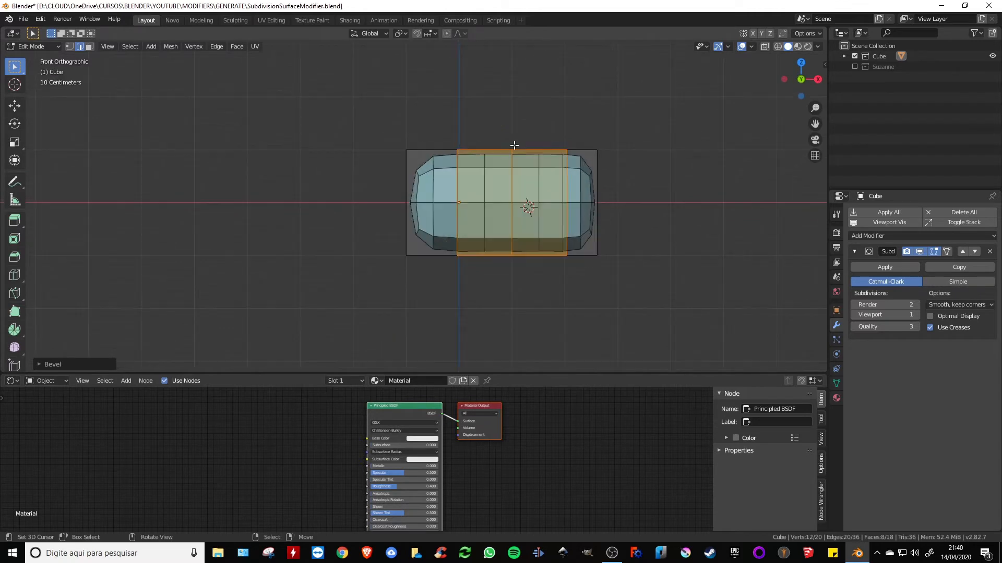
{"action": "scroll", "coordinate": [514, 145], "scroll_direction": "up", "scroll_amount": 2}
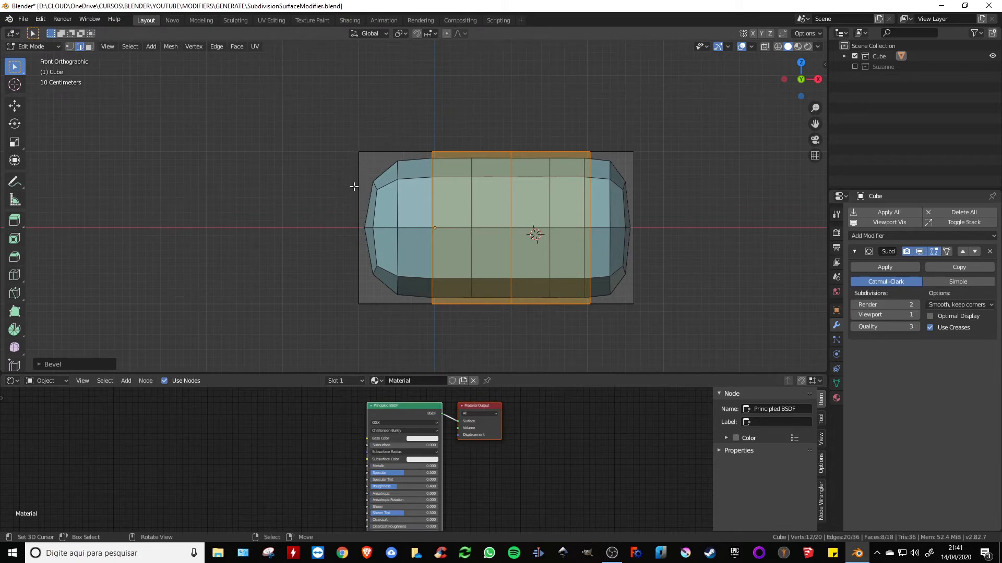
Add a loop cut in the block's +X end section and slide it close to the end face to tighten the rounding
{"action": "middle_click_drag", "start_coordinate": [342, 157], "coordinate": [489, 142]}
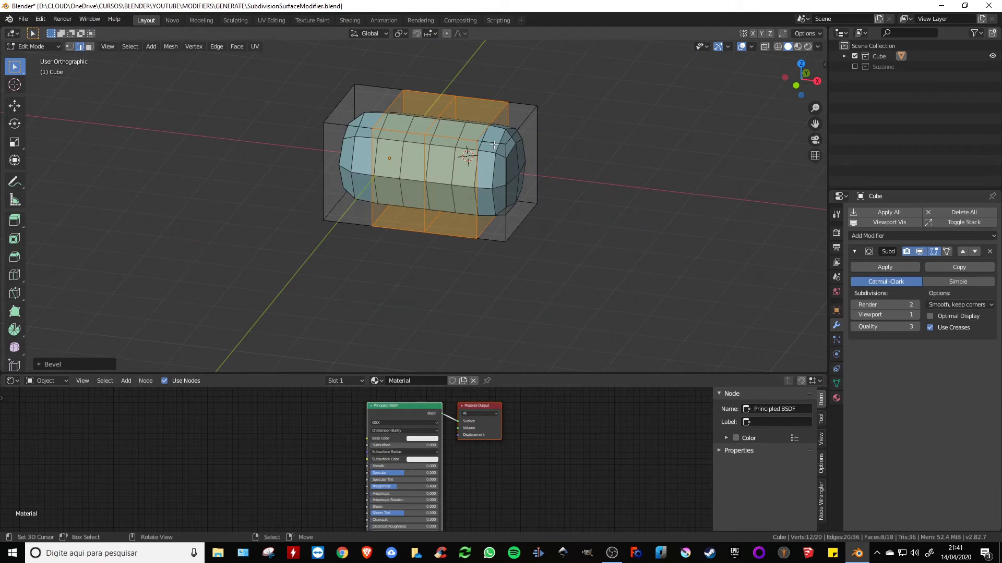
{"action": "key", "text": "ctrl+r"}
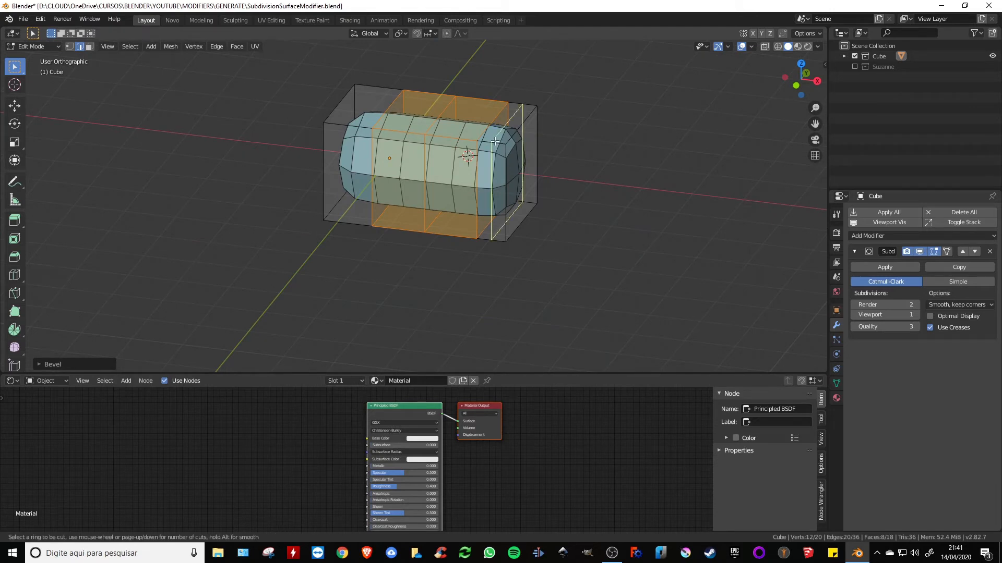
{"action": "left_click", "coordinate": [494, 141]}
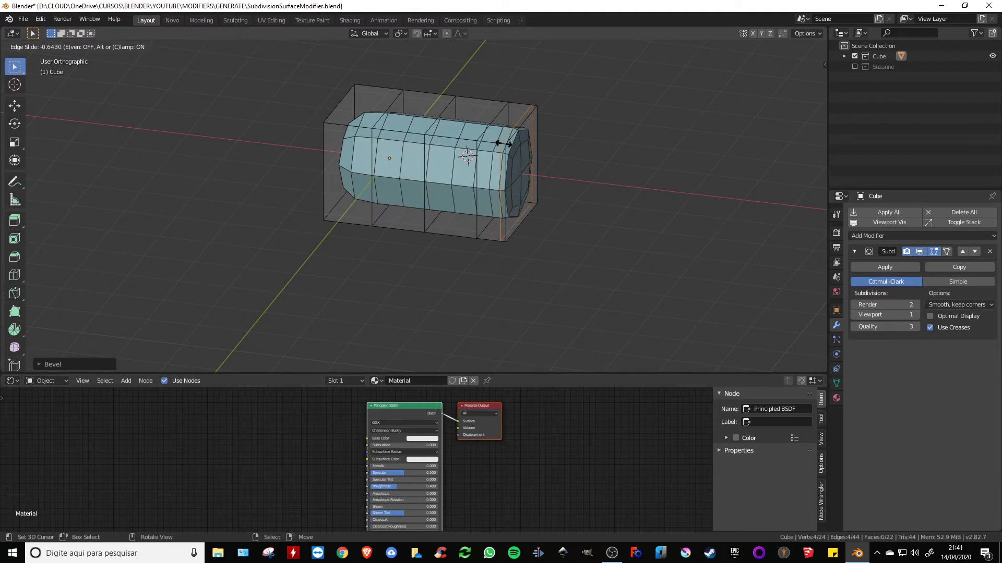
{"action": "left_click", "coordinate": [504, 142]}
{"action": "middle_click_drag", "start_coordinate": [503, 143], "coordinate": [538, 137]}
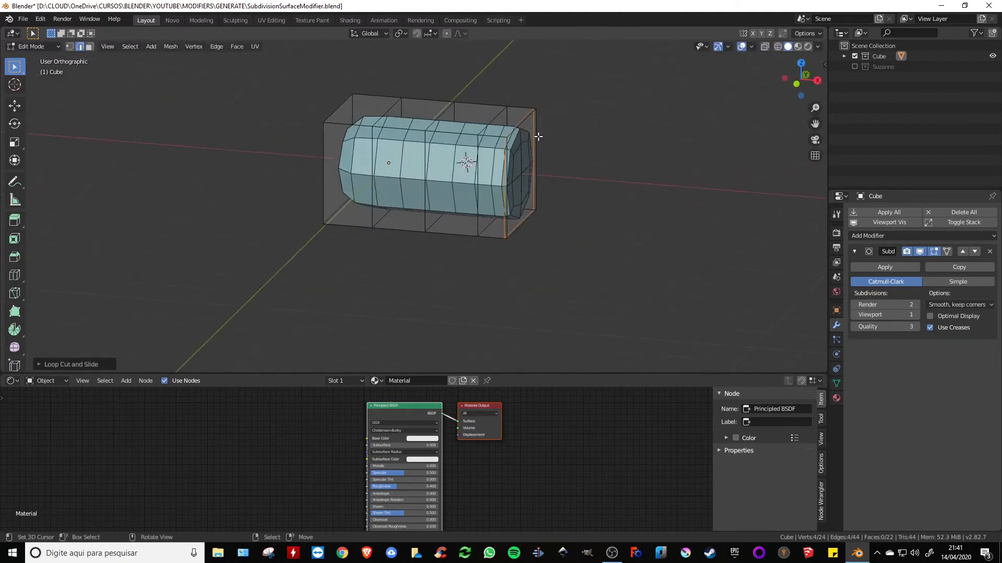
Set the modifier's viewport subdivisions to 2 and compare the block's rounded end with its tightened end from the front
{"action": "left_click", "coordinate": [917, 314]}
{"action": "middle_click_drag", "start_coordinate": [634, 149], "coordinate": [523, 178]}
{"action": "key", "text": "KP_1"}
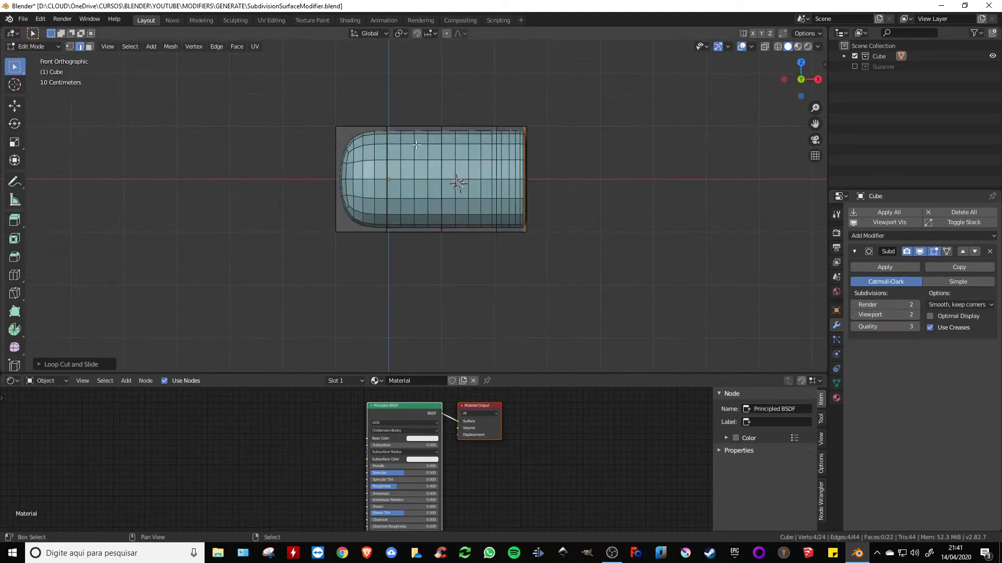
{"action": "middle_click_drag", "start_coordinate": [368, 148], "coordinate": [437, 179], "text": "shift"}
{"action": "scroll", "coordinate": [437, 179], "scroll_direction": "up", "scroll_amount": 1}
{"action": "scroll", "coordinate": [437, 180], "scroll_direction": "up", "scroll_amount": 3}
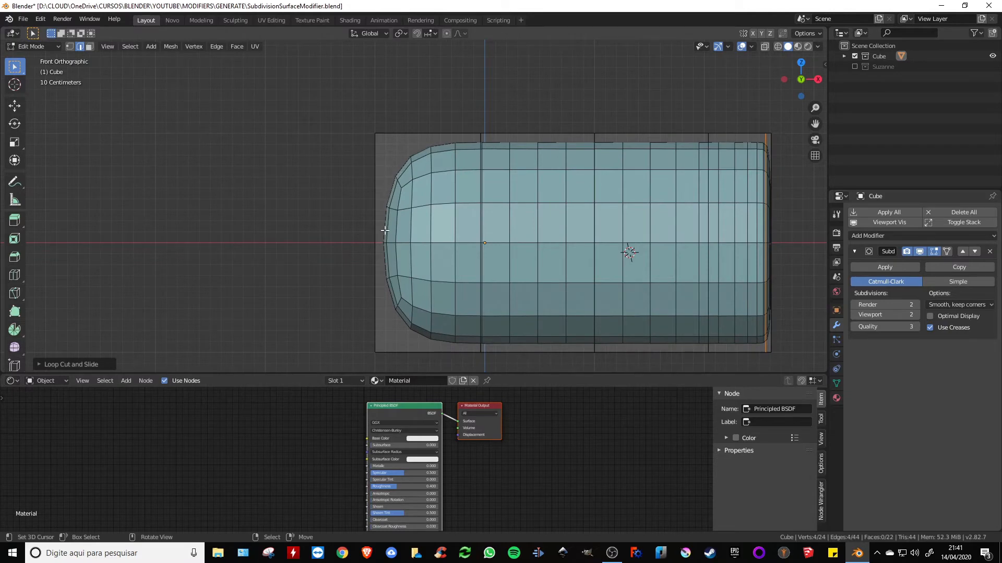
{"action": "middle_click_drag", "start_coordinate": [688, 165], "coordinate": [415, 167], "text": "shift"}
{"action": "scroll", "coordinate": [428, 159], "scroll_direction": "up", "scroll_amount": 3}
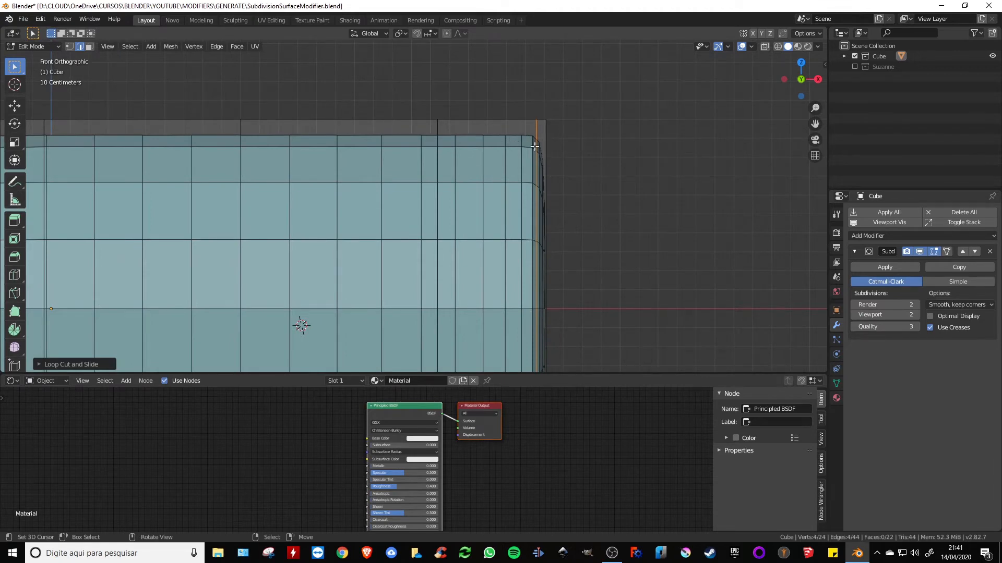
In Object Mode, examine the subdivided shape's sharper +X end against its rounded end
{"action": "middle_click_drag", "start_coordinate": [548, 168], "coordinate": [529, 195]}
{"action": "scroll", "coordinate": [561, 202], "scroll_direction": "down", "scroll_amount": 4}
{"action": "key", "text": "Tab"}
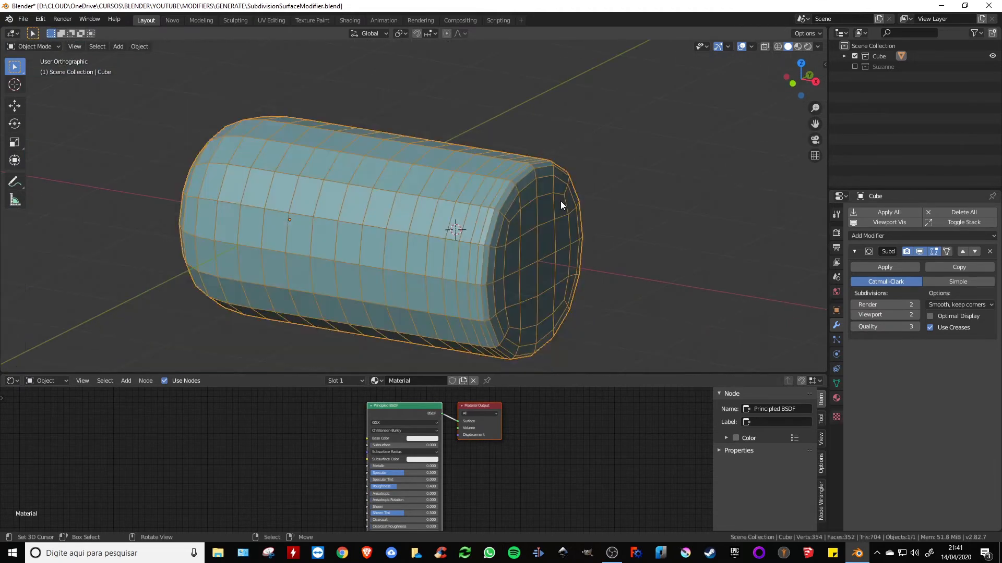
{"action": "middle_click_drag", "start_coordinate": [562, 156], "coordinate": [570, 165]}
{"action": "scroll", "coordinate": [570, 165], "scroll_direction": "down", "scroll_amount": 2}
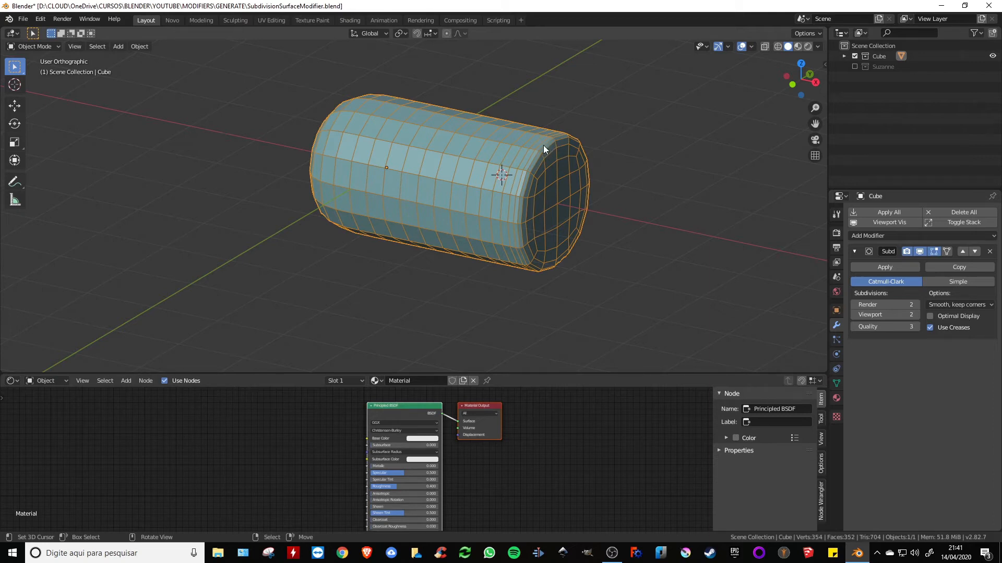
{"action": "middle_click_drag", "start_coordinate": [546, 154], "coordinate": [583, 156]}
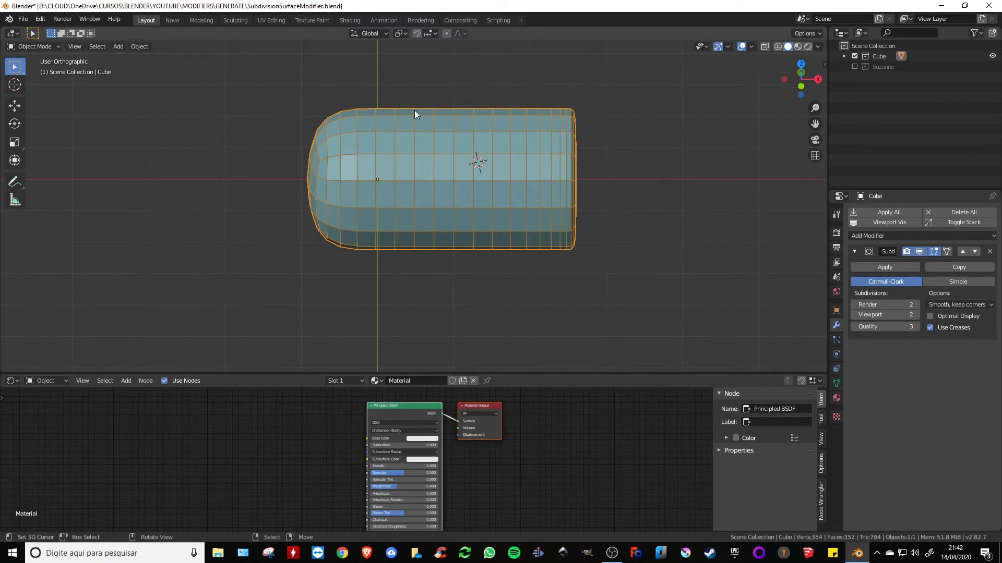
In Edit Mode, extrude the top face on the -X side of the middle edge loop upward by about 1.85 m
{"action": "middle_click_drag", "start_coordinate": [423, 117], "coordinate": [468, 134]}
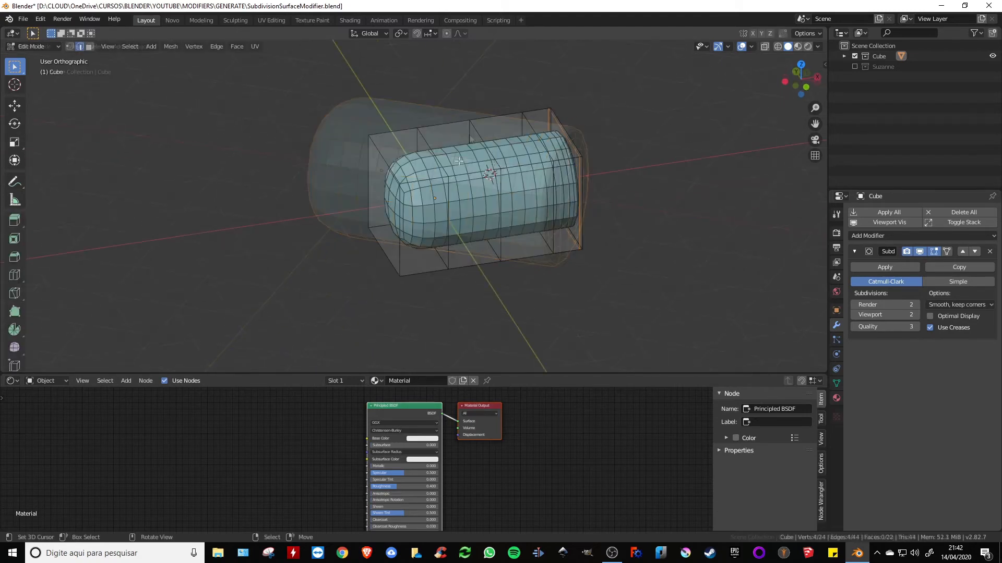
{"action": "key", "text": "3"}
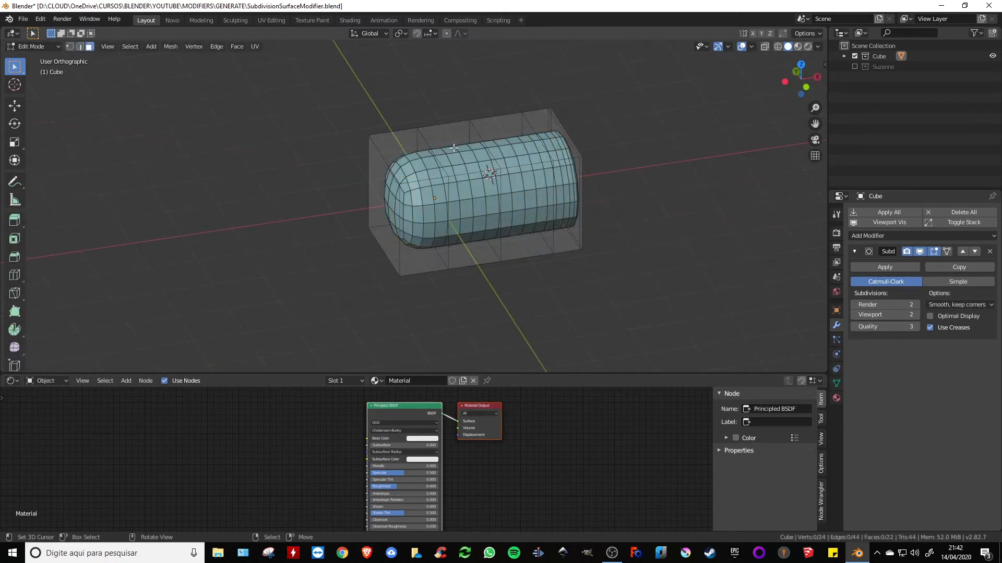
{"action": "right_click", "coordinate": [461, 150]}
{"action": "middle_click_drag", "start_coordinate": [500, 145], "coordinate": [491, 183], "text": "shift"}
{"action": "key", "text": "e"}
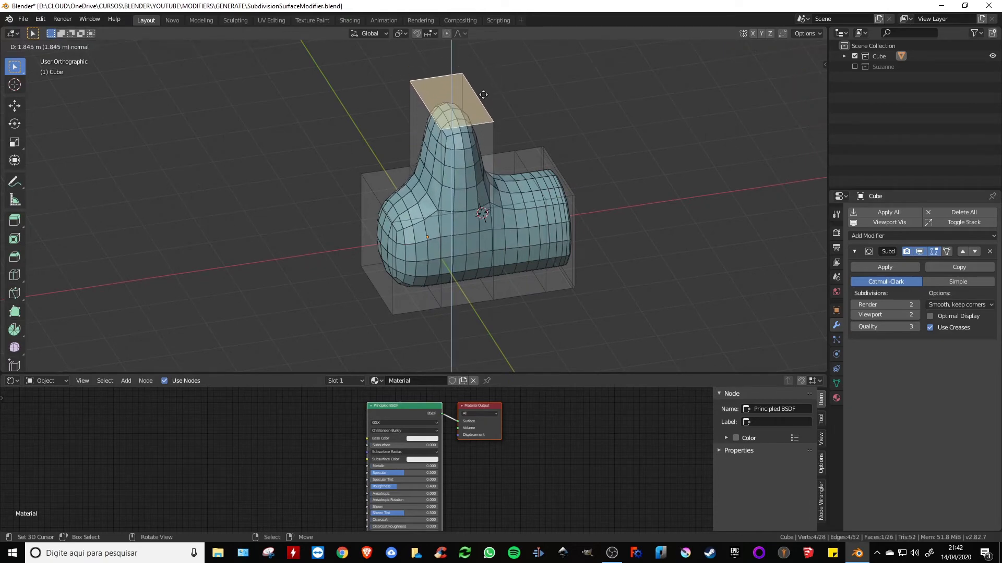
{"action": "left_click", "coordinate": [483, 95]}
Add a horizontal loop cut around the upright extrusion and slide it down close to the junction with the block
{"action": "middle_click_drag", "start_coordinate": [483, 94], "coordinate": [496, 257]}
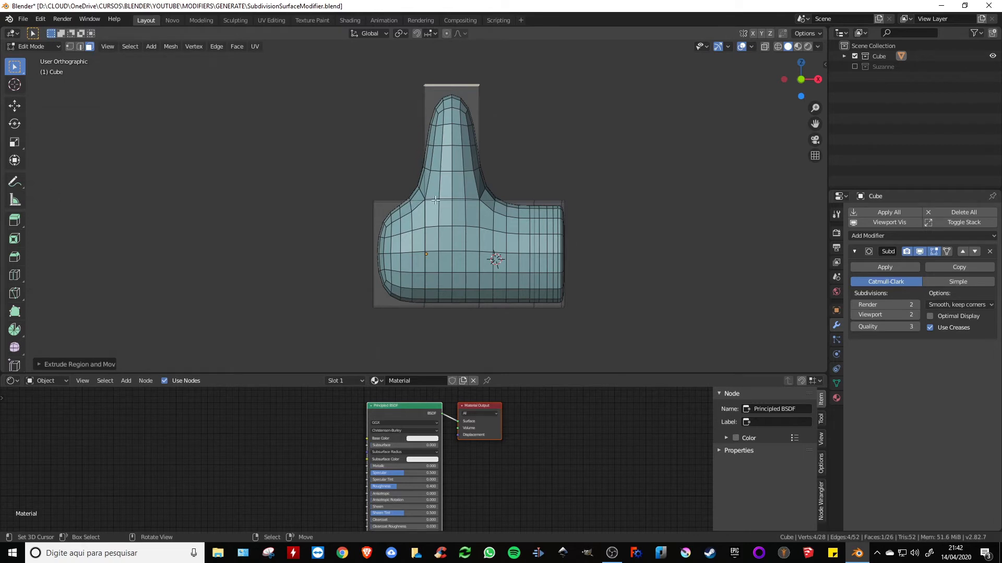
{"action": "middle_click_drag", "start_coordinate": [417, 146], "coordinate": [455, 144]}
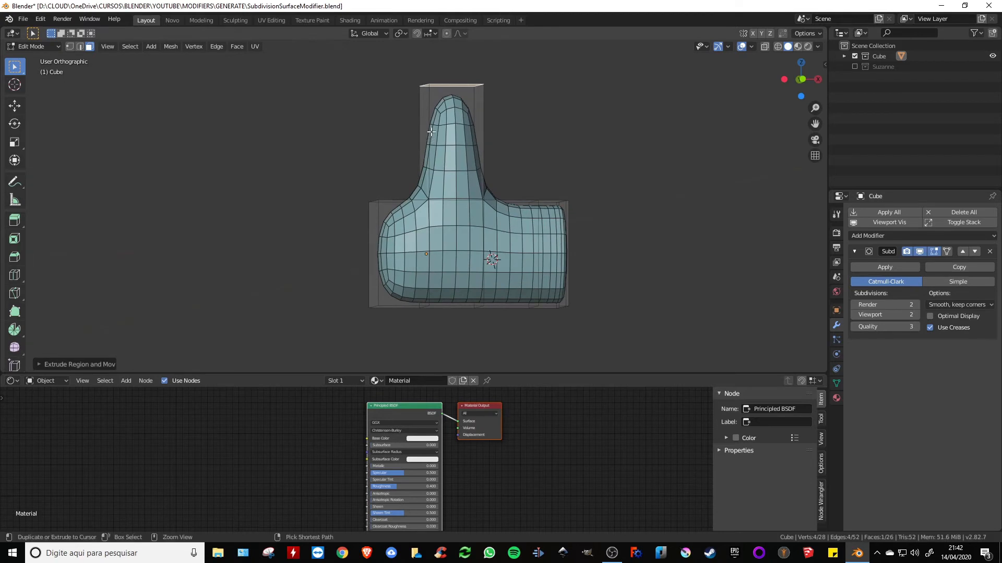
{"action": "key", "text": "ctrl+r"}
{"action": "left_click", "coordinate": [431, 134]}
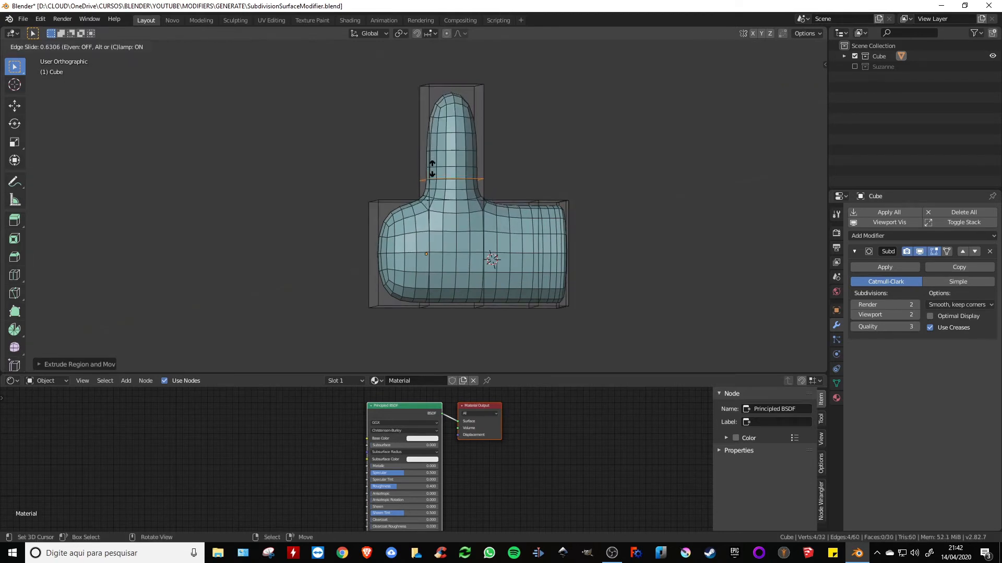
{"action": "left_click", "coordinate": [432, 180]}
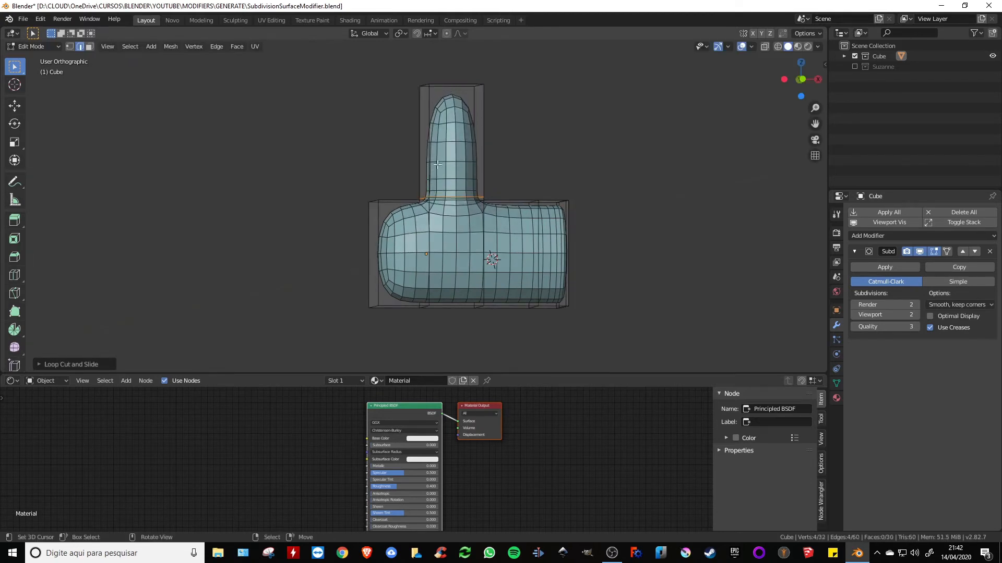
{"action": "middle_click_drag", "start_coordinate": [432, 180], "coordinate": [442, 187]}
{"action": "scroll", "coordinate": [443, 188], "scroll_direction": "up", "scroll_amount": 2}
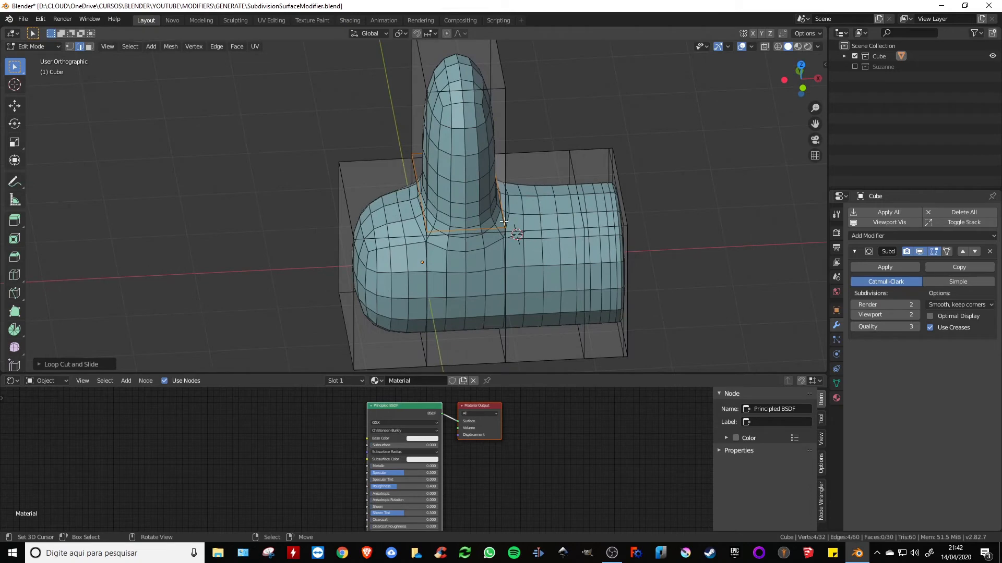
{"action": "middle_click_drag", "start_coordinate": [489, 209], "coordinate": [465, 190]}
Return to Object Mode and turn off the wireframe overlay to inspect the shape's flat-shaded surface
{"action": "key", "text": "Tab"}
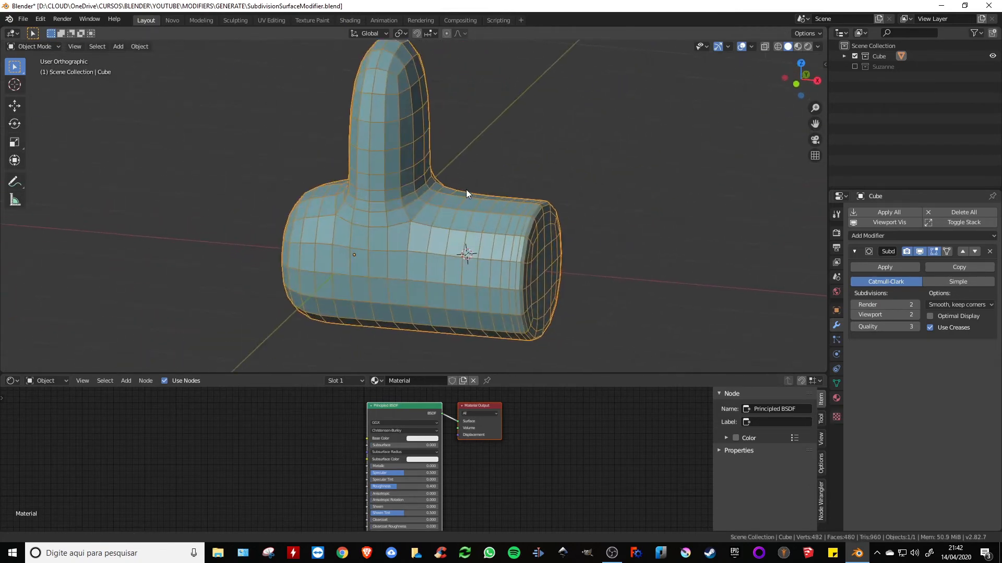
{"action": "left_click", "coordinate": [750, 47]}
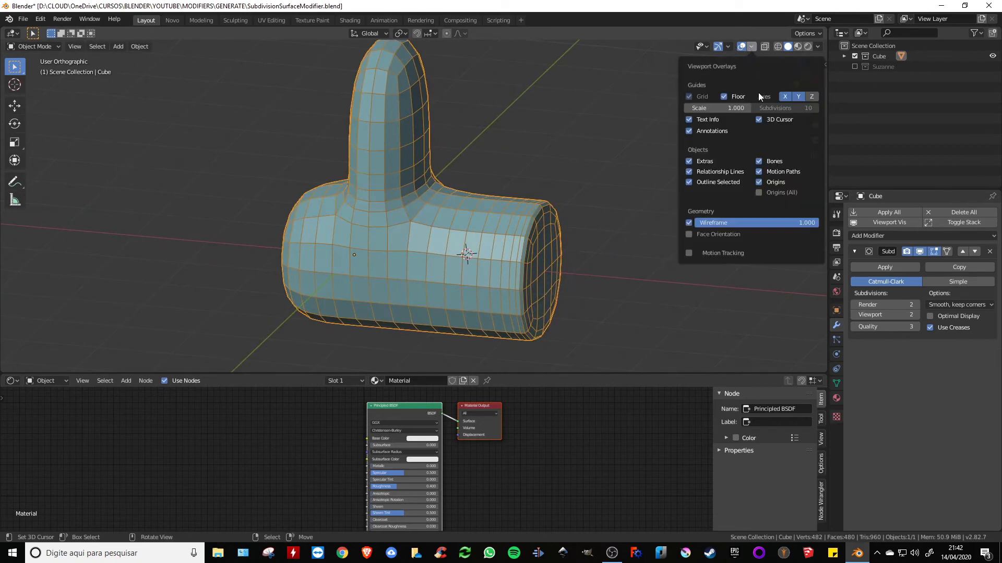
{"action": "left_click", "coordinate": [688, 223]}
{"action": "middle_click_drag", "start_coordinate": [546, 204], "coordinate": [399, 196]}
{"action": "middle_click_drag", "start_coordinate": [461, 225], "coordinate": [471, 202]}
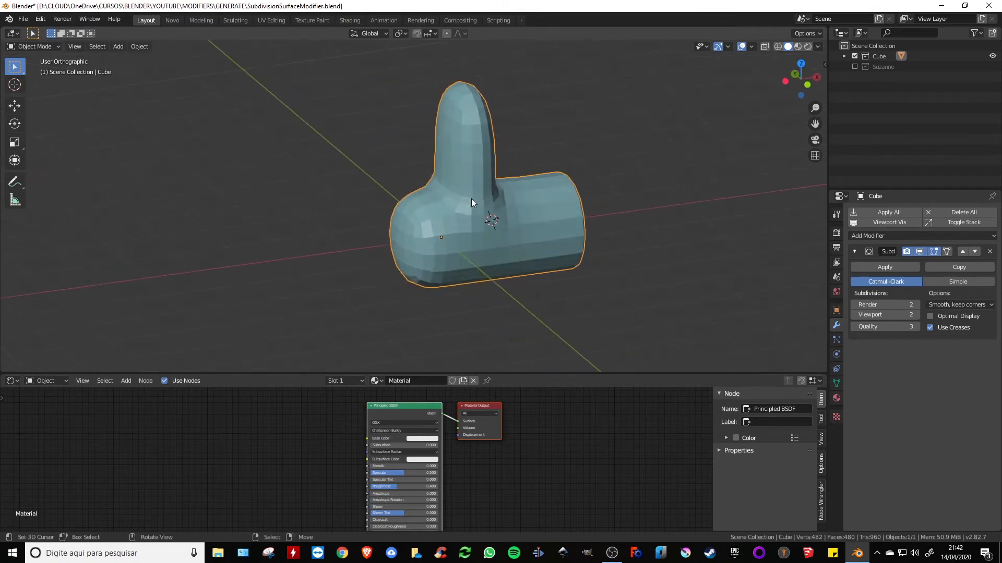
{"action": "scroll", "coordinate": [467, 212], "scroll_direction": "up", "scroll_amount": 2}
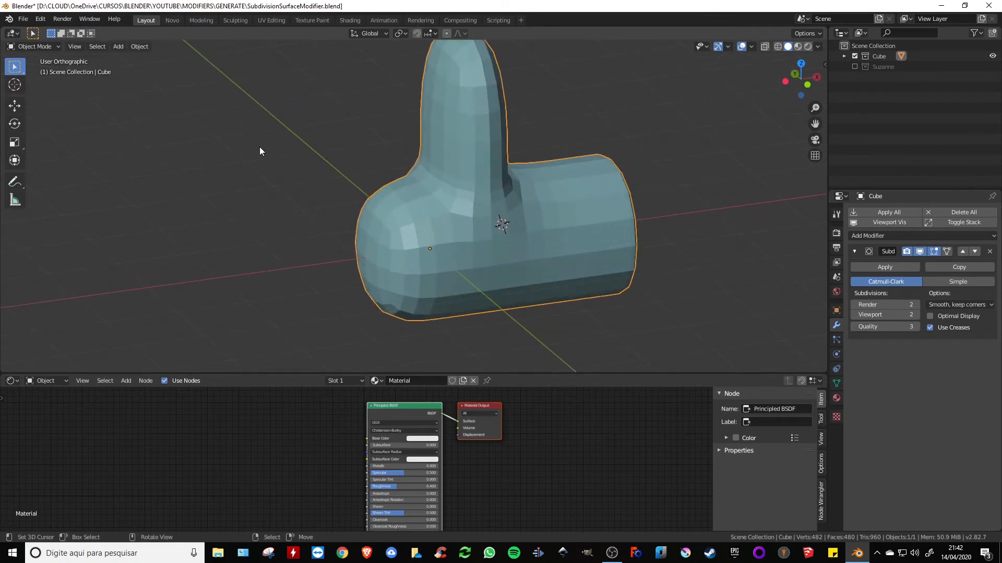
Apply smooth shading to the object and examine the sharper edge at its +X end
{"action": "left_click", "coordinate": [139, 46]}
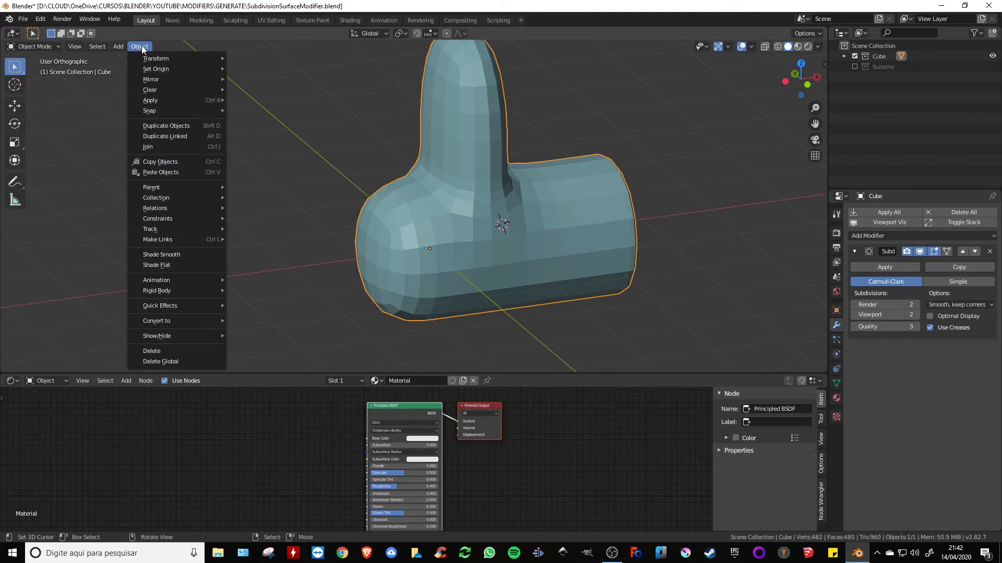
{"action": "left_click", "coordinate": [167, 253]}
{"action": "middle_click_drag", "start_coordinate": [417, 223], "coordinate": [360, 214]}
{"action": "scroll", "coordinate": [385, 217], "scroll_direction": "down", "scroll_amount": 2}
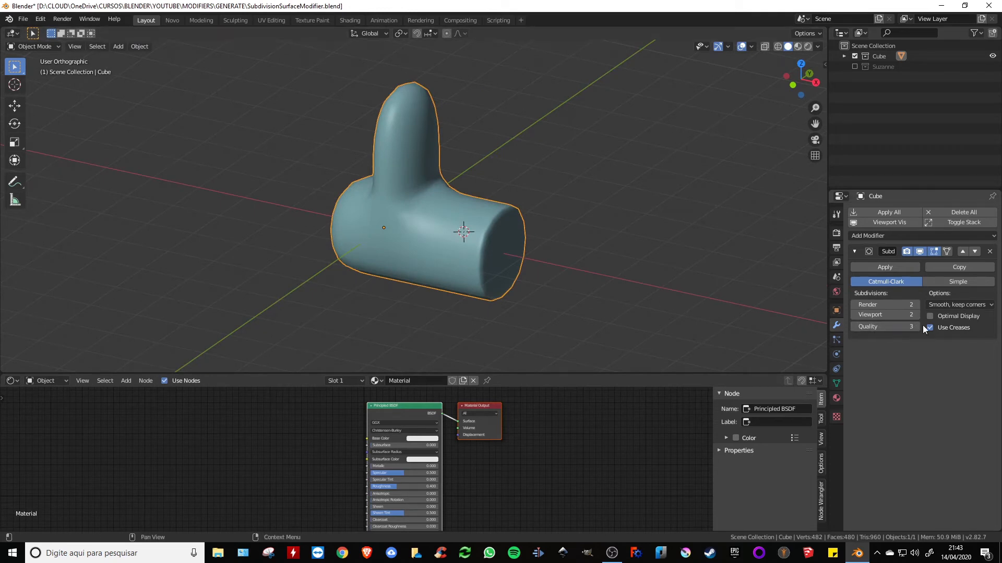
{"action": "middle_click_drag", "start_coordinate": [613, 243], "coordinate": [530, 224]}
{"action": "scroll", "coordinate": [530, 215], "scroll_direction": "up", "scroll_amount": 5}
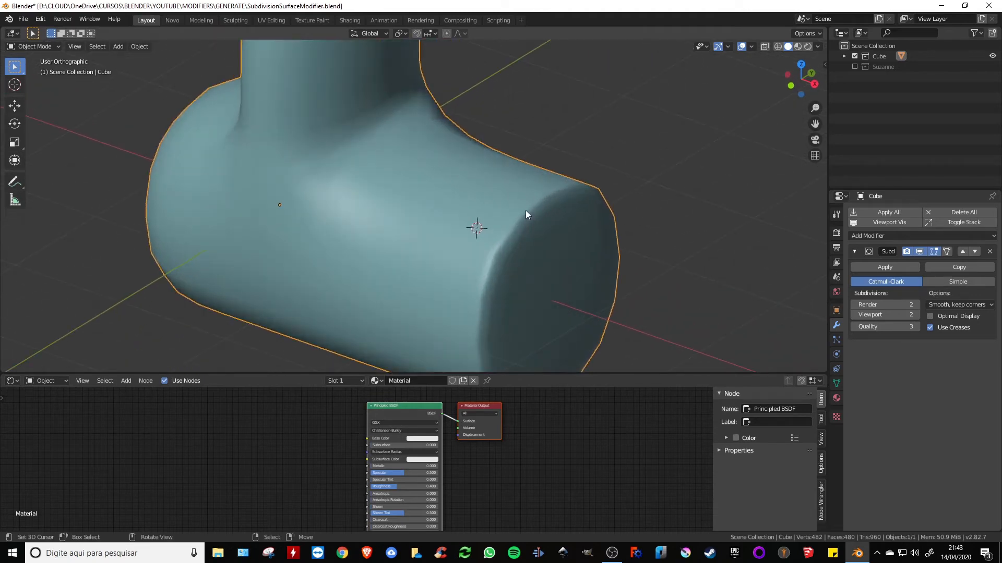
{"action": "key", "text": "Tab"}
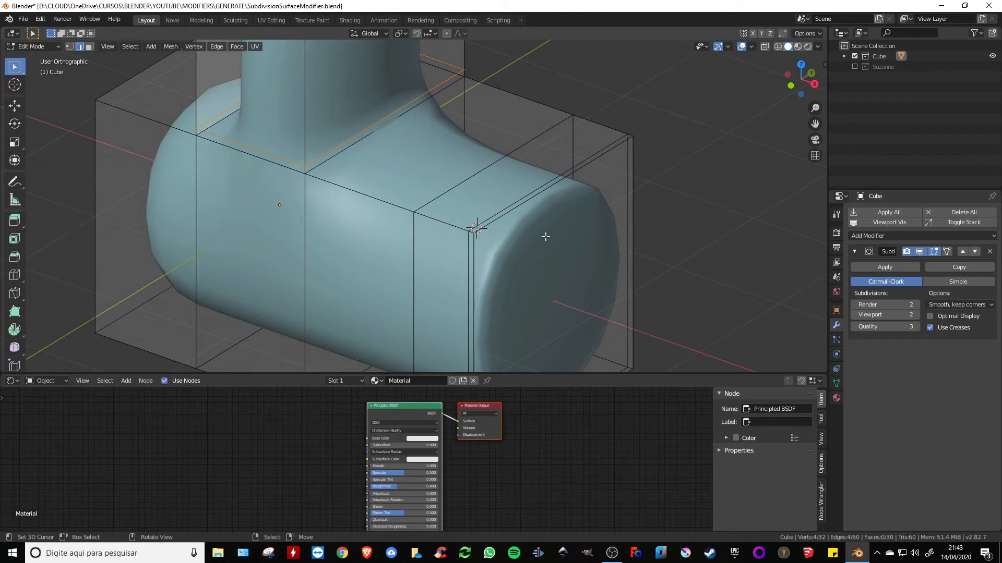
{"action": "key", "text": "Tab"}
{"action": "middle_click_drag", "start_coordinate": [606, 265], "coordinate": [665, 240], "text": "shift"}
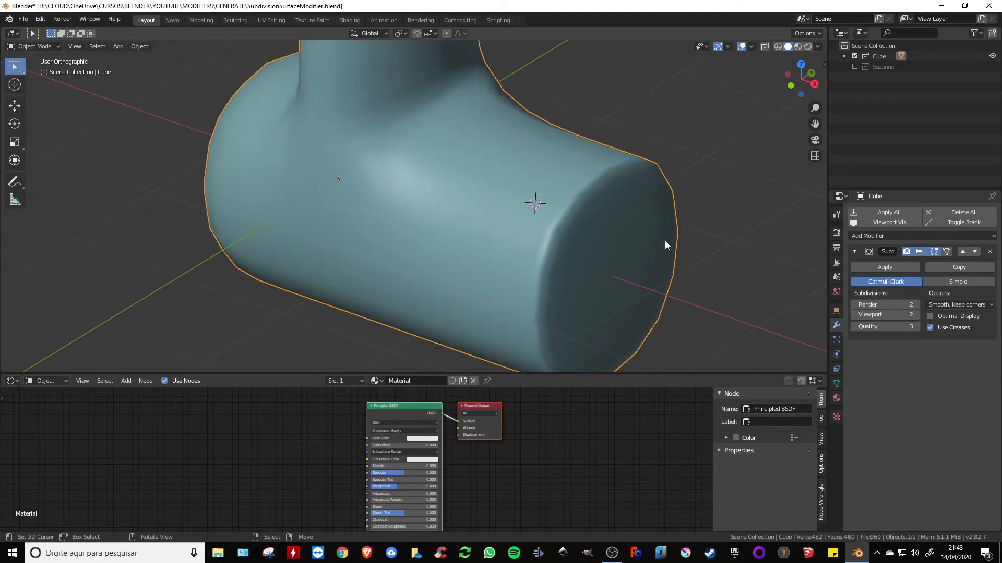
Set the Subdivision modifier's Quality to 10 and inspect the rim of the +X end up close
{"action": "left_click", "coordinate": [894, 329]}
{"action": "type", "text": "1"}
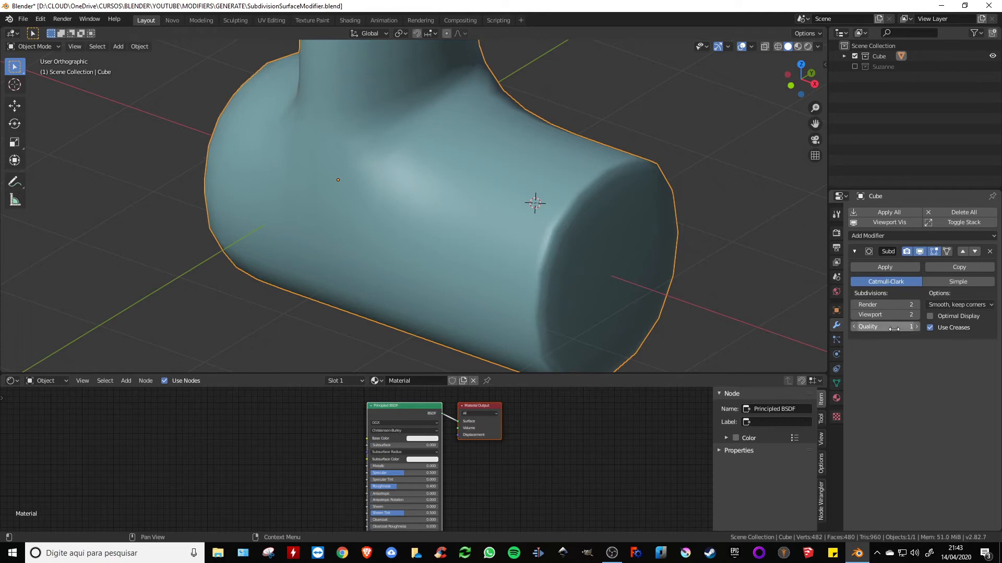
{"action": "type", "text": "0"}
{"action": "key", "text": "Return"}
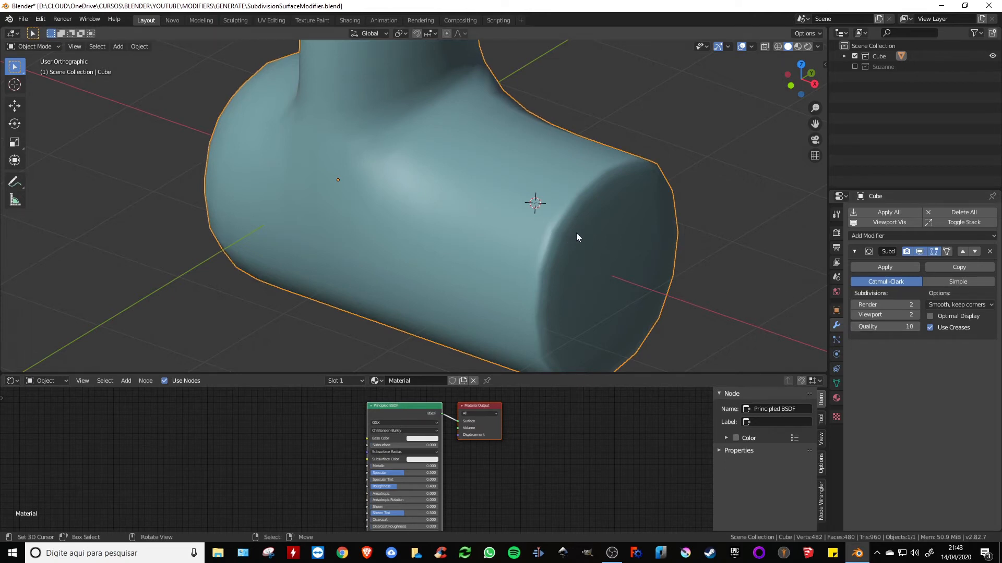
{"action": "scroll", "coordinate": [595, 225], "scroll_direction": "up", "scroll_amount": 4}
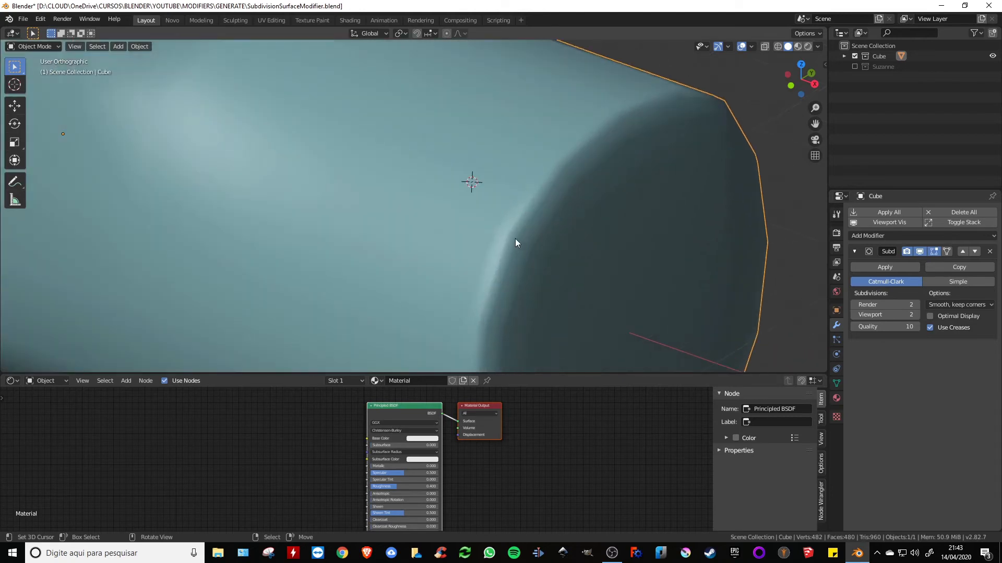
Lower the Subdivision modifier's Quality to 1 to compare the same rim
{"action": "left_click", "coordinate": [886, 327]}
{"action": "type", "text": "1"}
{"action": "key", "text": "Return"}
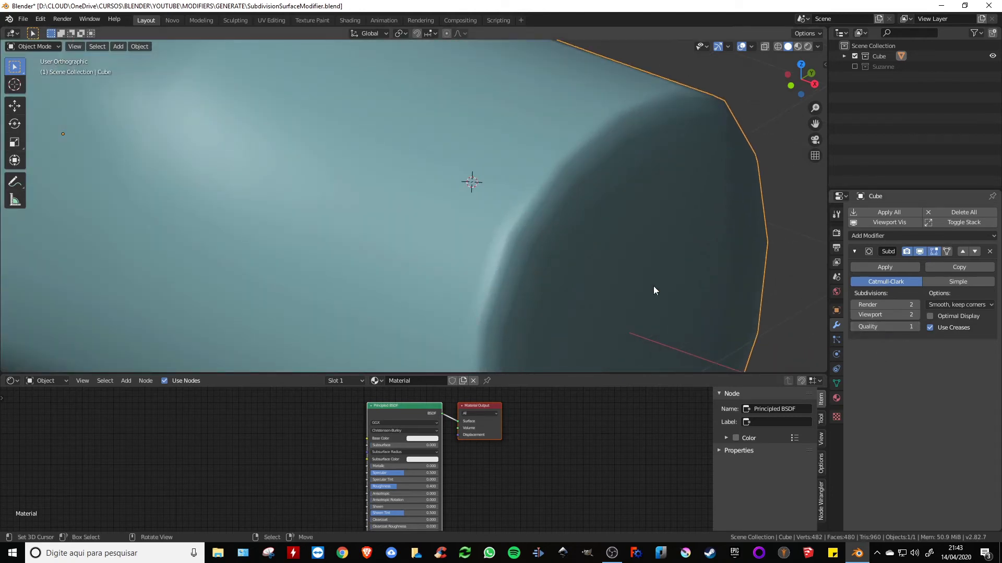
Set the Subdivision modifier's Quality to 3 and look over the whole shape
{"action": "left_click", "coordinate": [895, 324]}
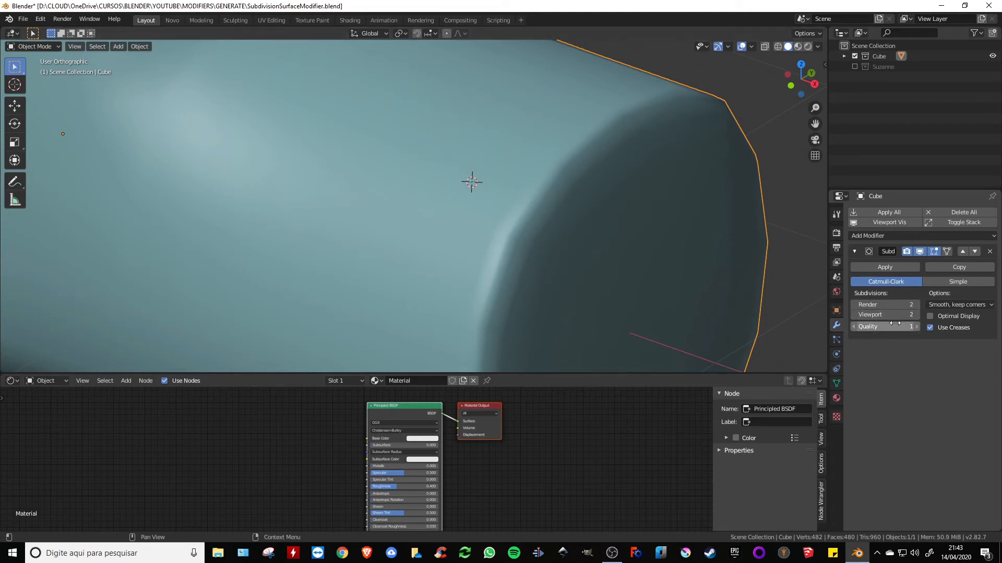
{"action": "key", "text": "Return"}
{"action": "scroll", "coordinate": [574, 209], "scroll_direction": "down", "scroll_amount": 8}
{"action": "middle_click_drag", "start_coordinate": [574, 208], "coordinate": [583, 241]}
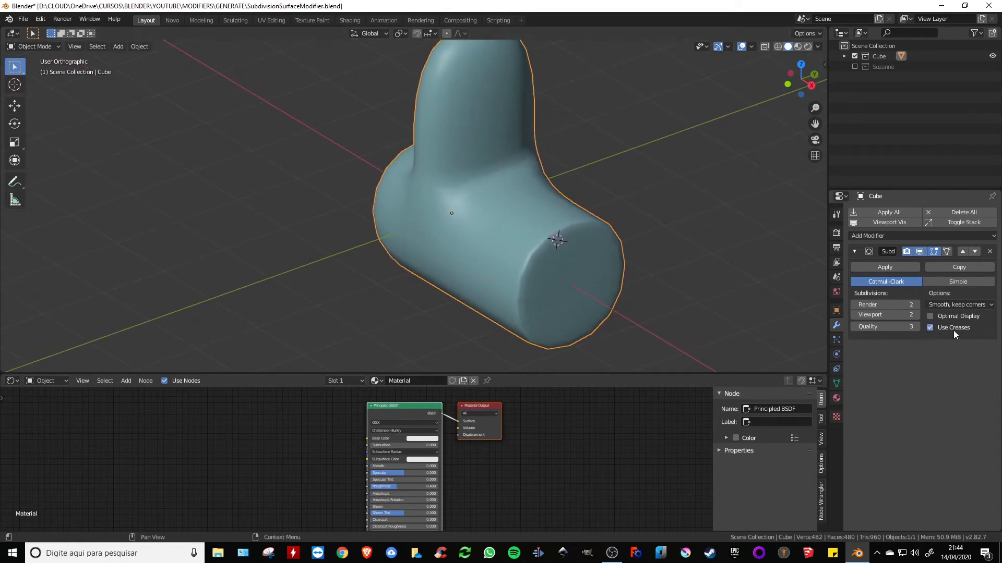
{"action": "middle_click_drag", "start_coordinate": [597, 257], "coordinate": [573, 243]}
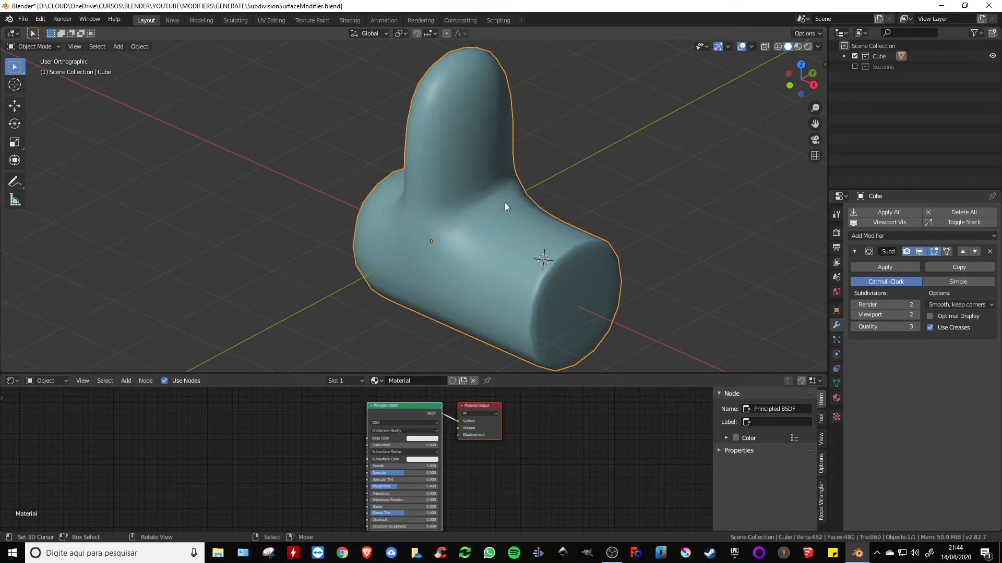
In Edit Mode, select the four edges of the -X end face and set their Mean Crease to about 0.44
{"action": "key", "text": "Tab"}
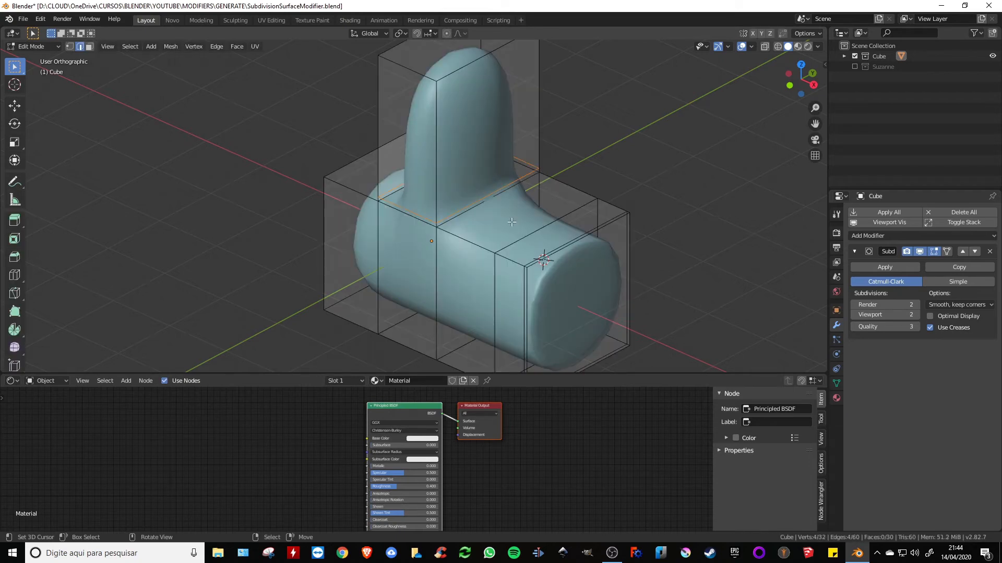
{"action": "middle_click_drag", "start_coordinate": [431, 238], "coordinate": [600, 225], "text": "shift"}
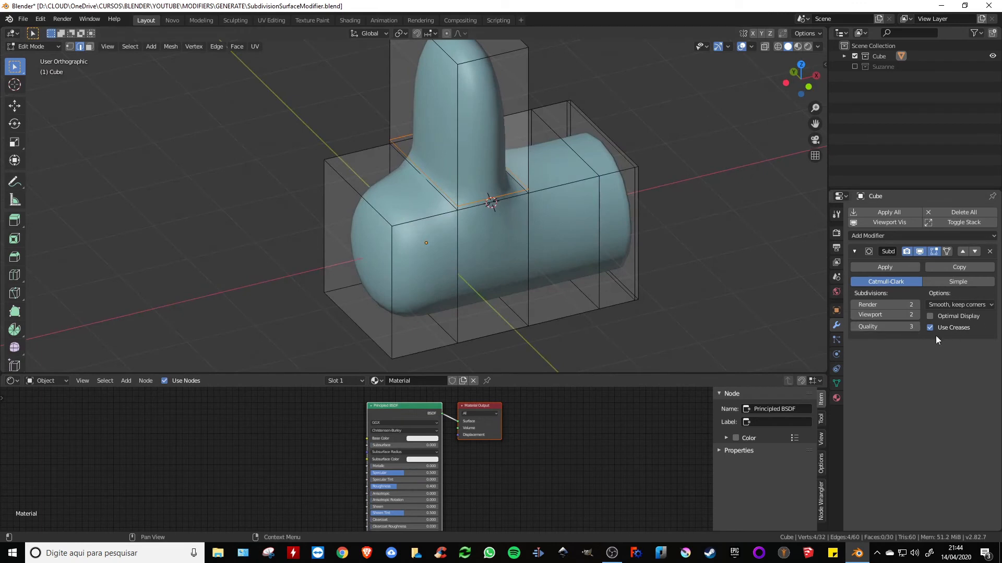
{"action": "middle_click_drag", "start_coordinate": [470, 217], "coordinate": [497, 218], "text": "shift"}
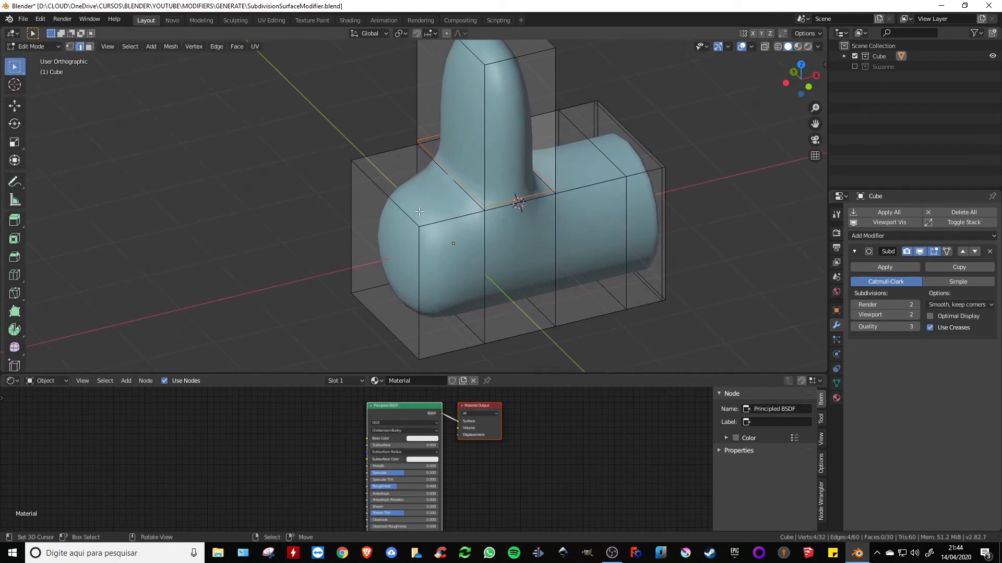
{"action": "left_click", "coordinate": [382, 189]}
{"action": "left_click", "coordinate": [360, 260], "text": "shift"}
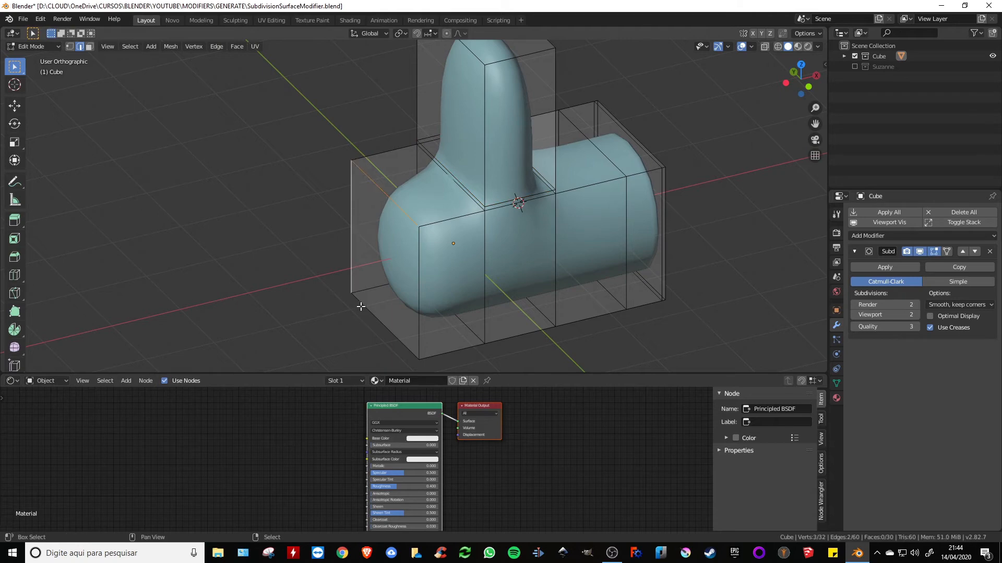
{"action": "left_click", "coordinate": [360, 307], "text": "shift"}
{"action": "left_click", "coordinate": [341, 155], "text": "shift"}
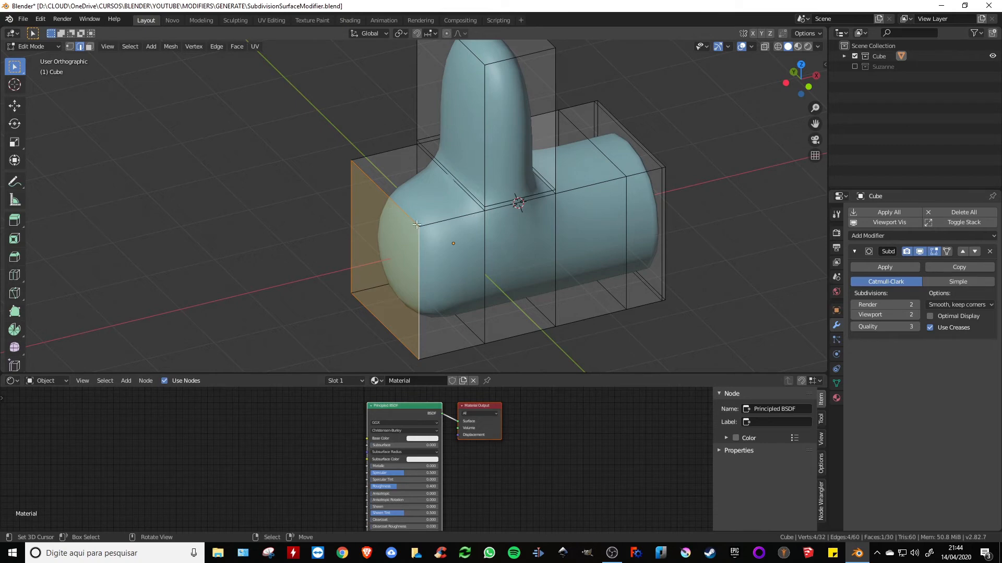
{"action": "key", "text": "n"}
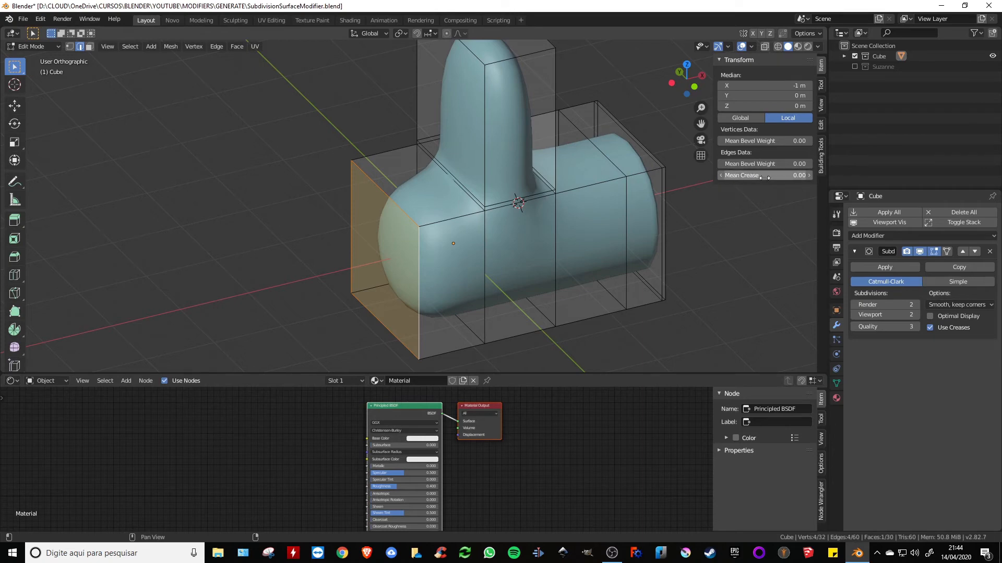
{"action": "left_click_drag", "start_coordinate": [765, 178], "coordinate": [797, 178]}
{"action": "middle_click_drag", "start_coordinate": [434, 234], "coordinate": [458, 213]}
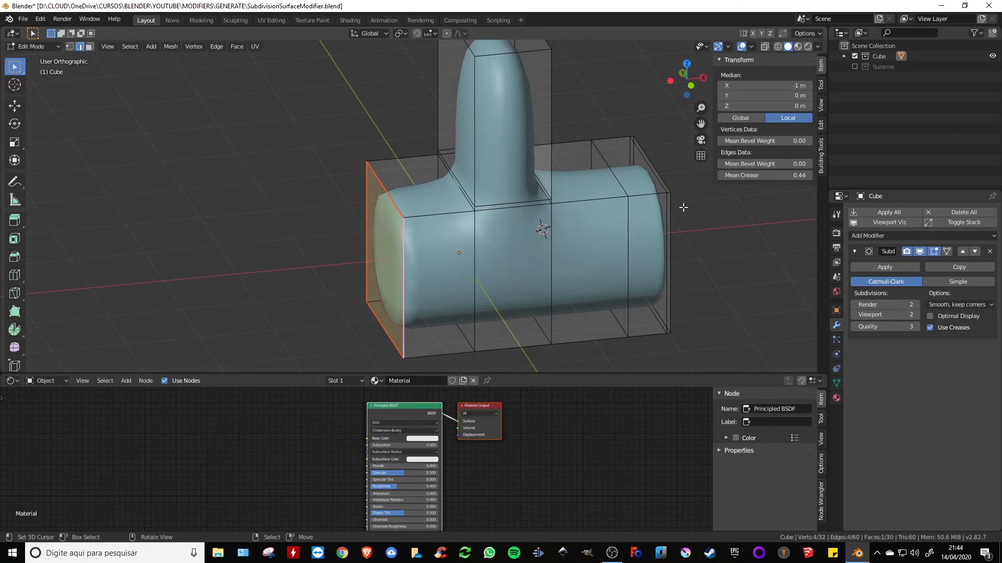
Check the creased end in Object Mode, raise its edges' Mean Crease to 0.73, then lower it to 0.40
{"action": "middle_click_drag", "start_coordinate": [682, 205], "coordinate": [643, 196]}
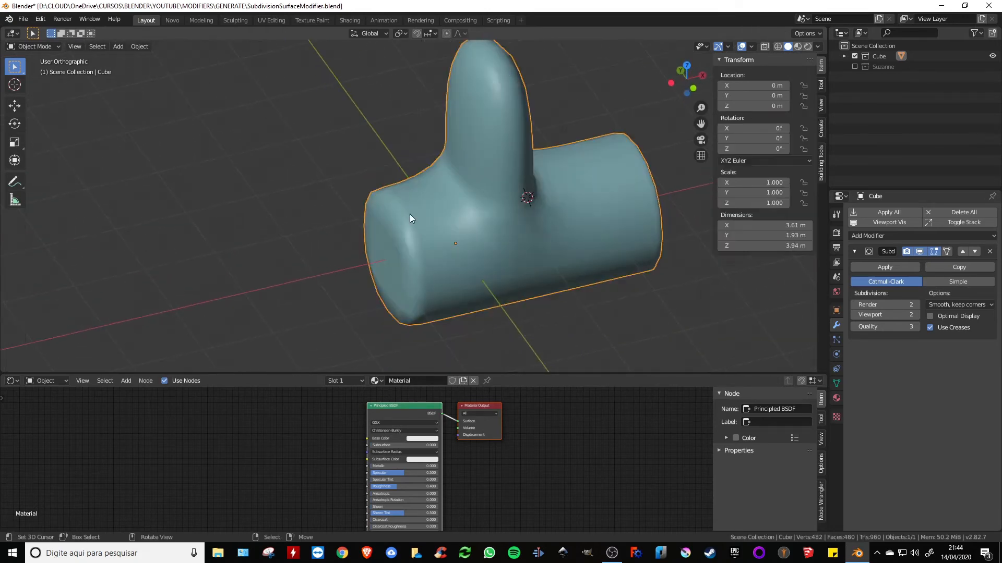
{"action": "middle_click_drag", "start_coordinate": [409, 214], "coordinate": [426, 202]}
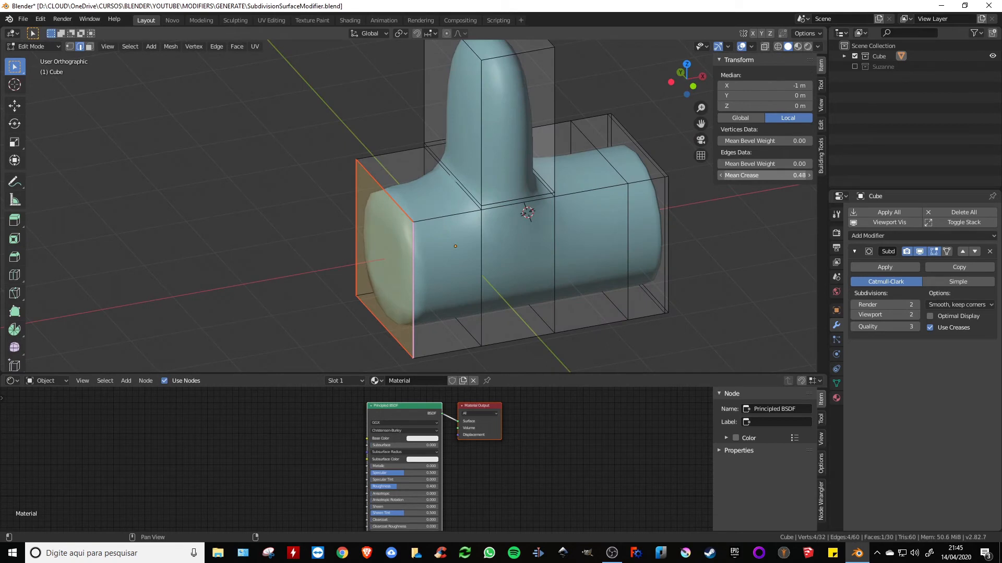
{"action": "left_click_drag", "start_coordinate": [764, 175], "coordinate": [777, 175]}
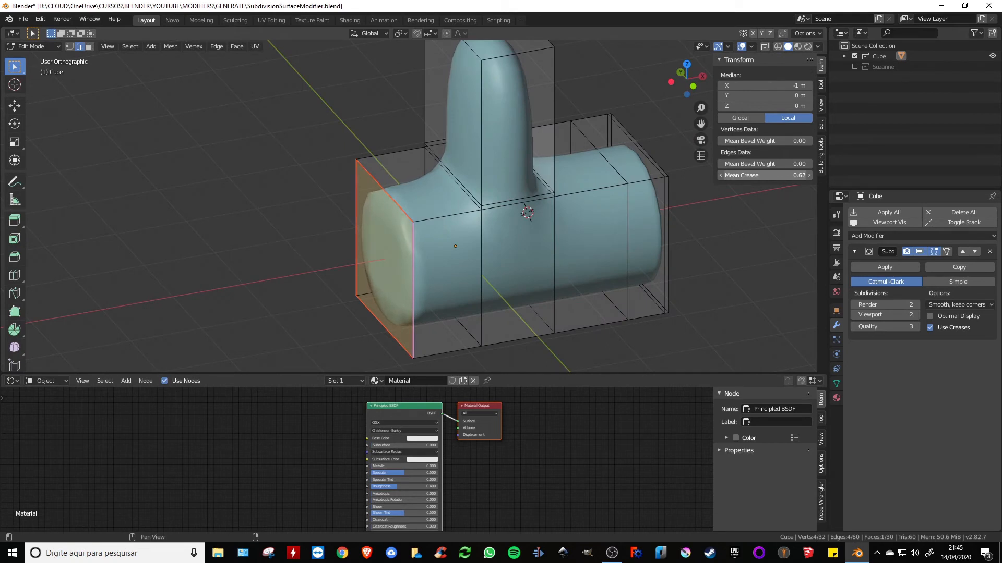
{"action": "left_click_drag", "start_coordinate": [777, 175], "coordinate": [785, 175]}
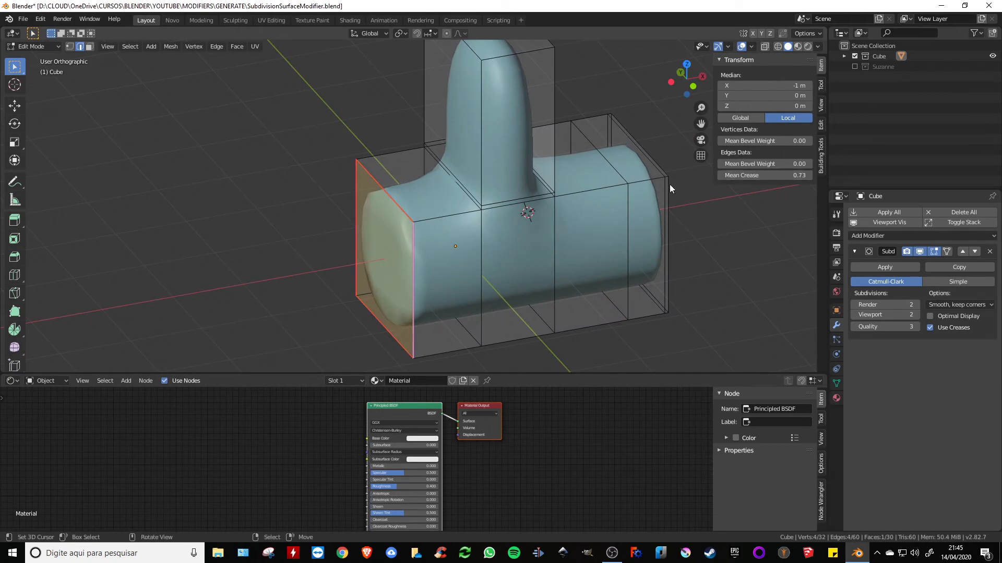
{"action": "middle_click_drag", "start_coordinate": [556, 214], "coordinate": [558, 212]}
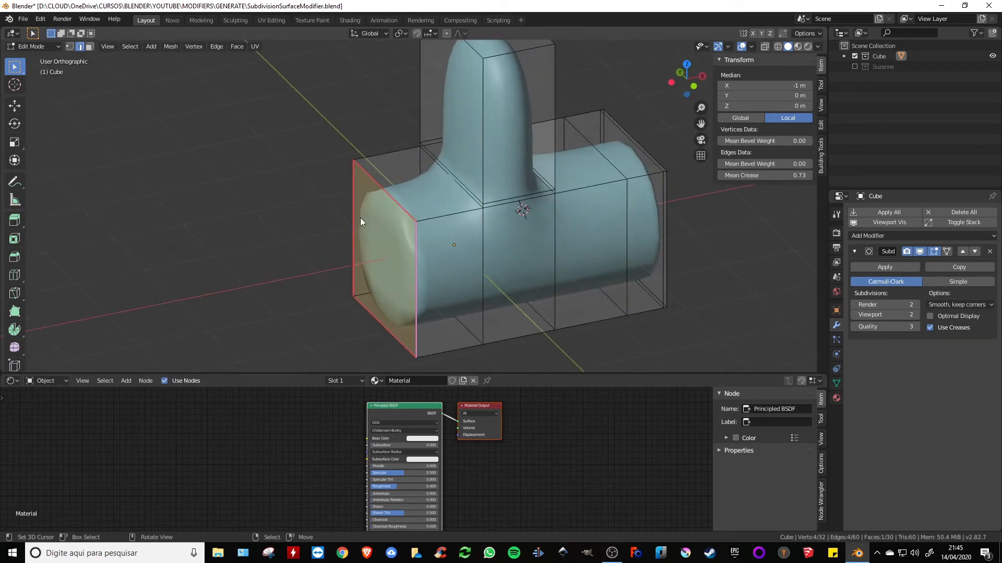
{"action": "left_click_drag", "start_coordinate": [778, 178], "coordinate": [745, 177]}
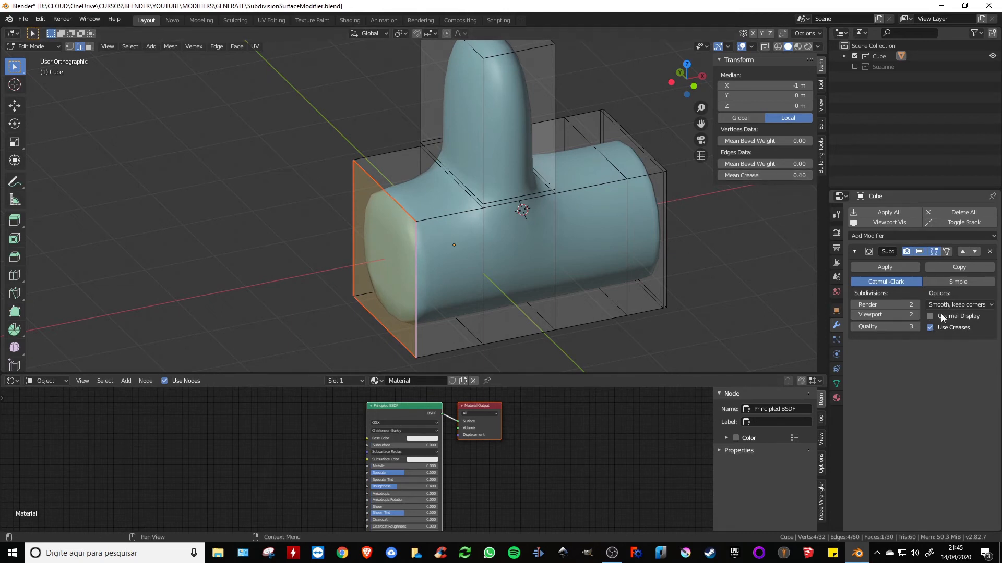
Turn off Use Creases to compare the -X end, return to Object Mode and turn Use Creases on again
{"action": "left_click", "coordinate": [931, 327]}
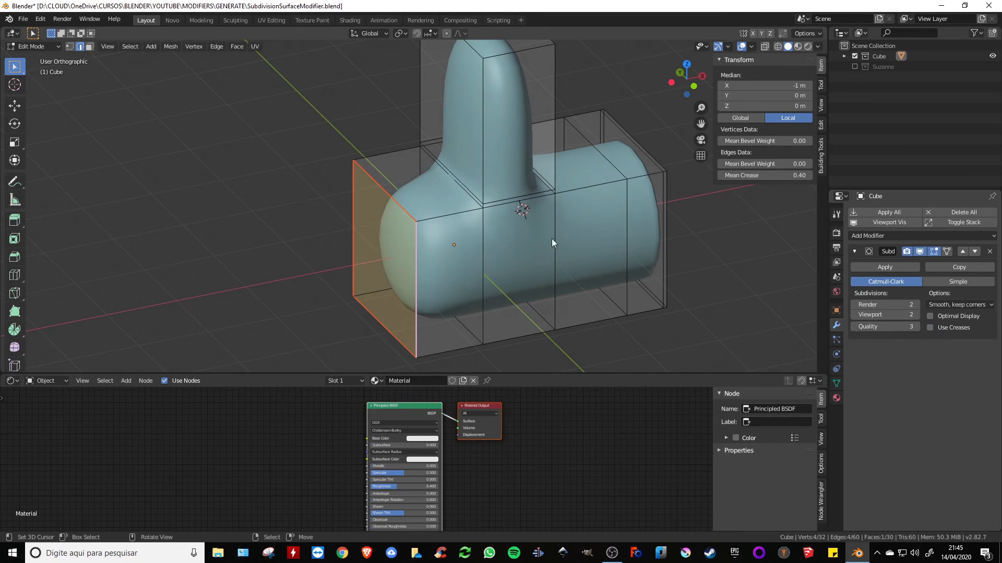
{"action": "key", "text": "Tab"}
{"action": "left_click", "coordinate": [930, 327]}
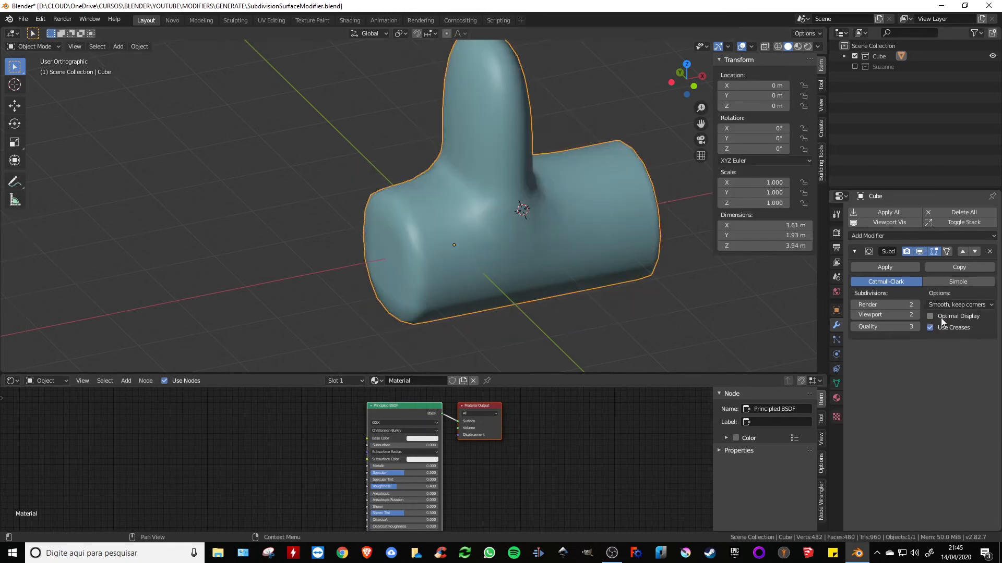
Switch the viewport to wireframe shading and examine the subdivided mesh's edges
{"action": "key", "text": "z"}
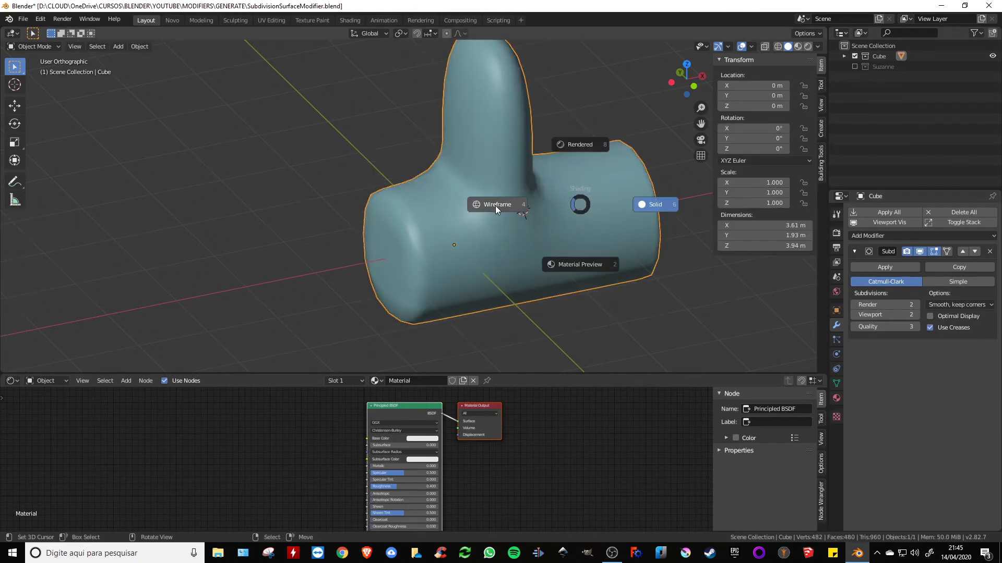
{"action": "left_click", "coordinate": [496, 205]}
{"action": "mouse_move", "coordinate": [496, 206]}
{"action": "middle_mouse_down"}
{"action": "mouse_move", "coordinate": [468, 212]}
{"action": "mouse_move", "coordinate": [498, 217]}
{"action": "mouse_move", "coordinate": [487, 189]}
{"action": "middle_mouse_up"}
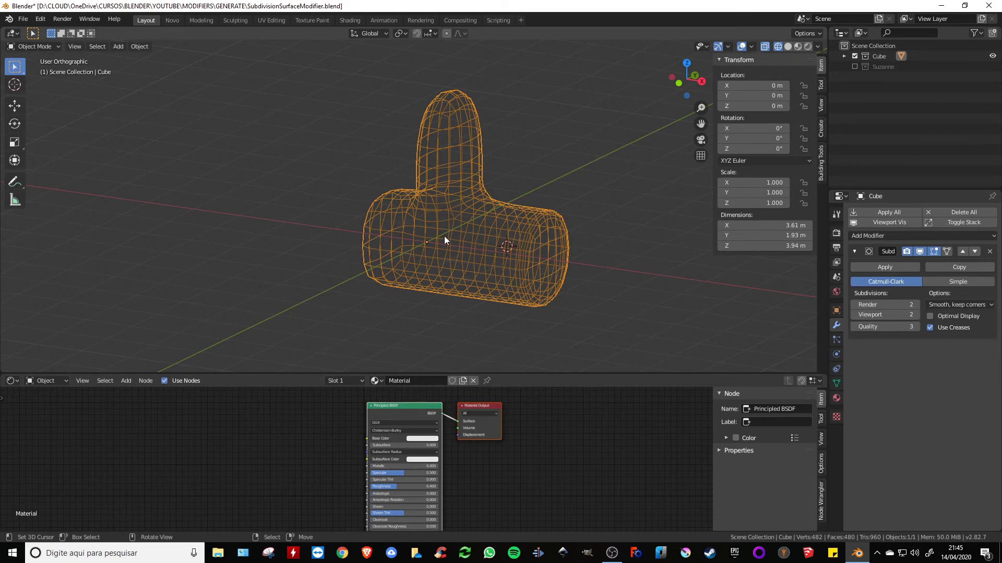
{"action": "middle_click_drag", "start_coordinate": [474, 279], "coordinate": [514, 264]}
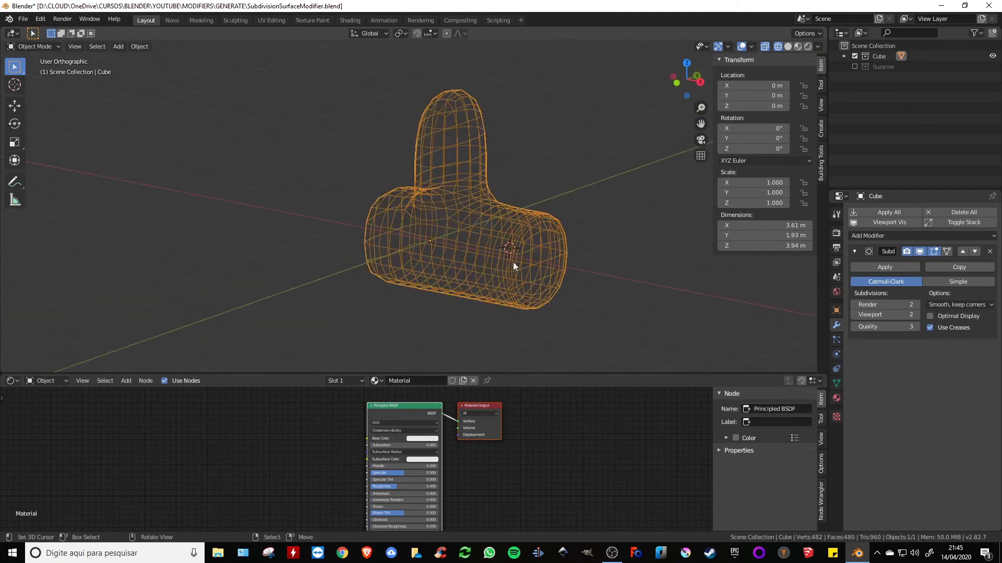
Enable Optimal Display on the Subdivision modifier and inspect the wireframe from several angles
{"action": "left_click", "coordinate": [930, 316]}
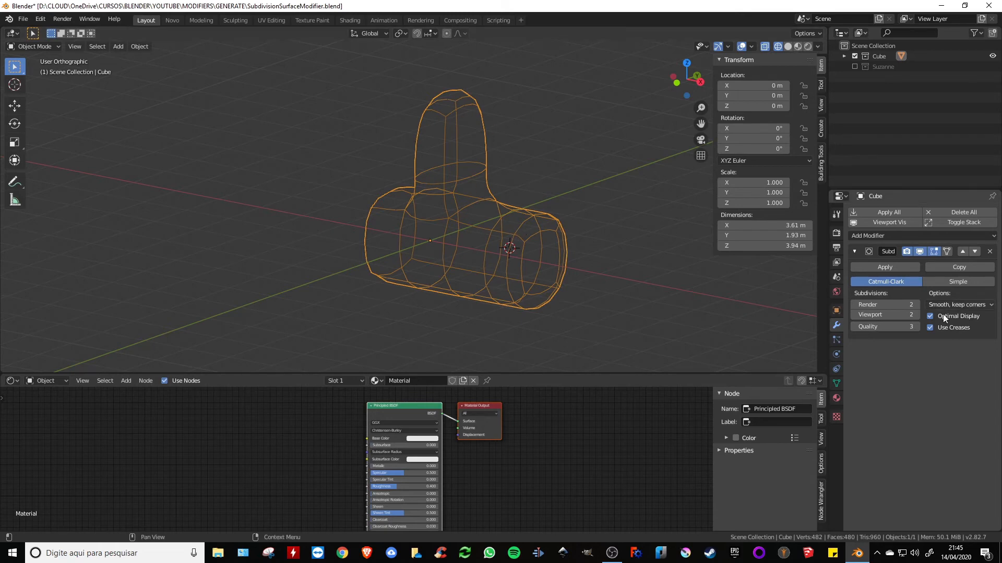
{"action": "middle_click_drag", "start_coordinate": [539, 231], "coordinate": [415, 215]}
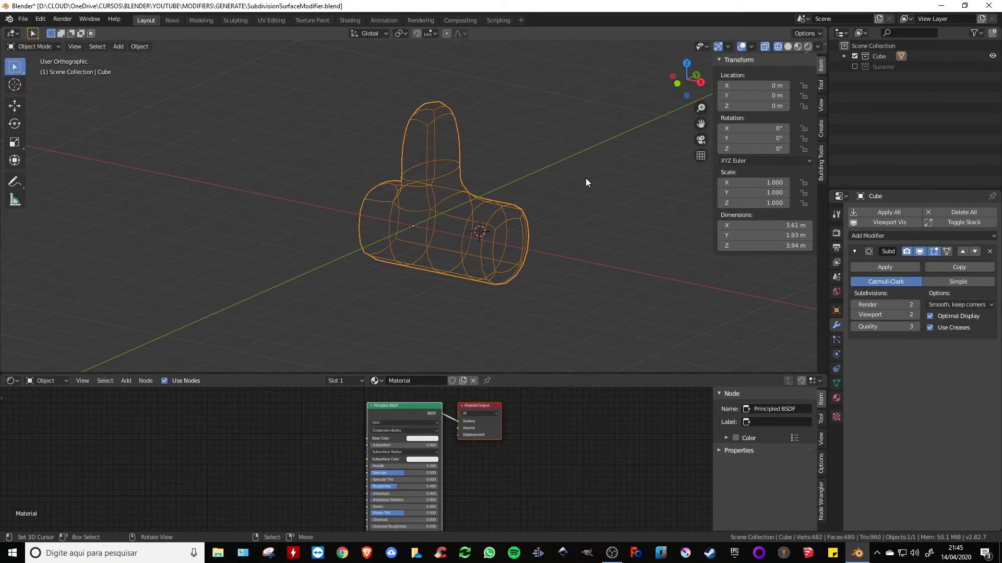
{"action": "middle_click_drag", "start_coordinate": [513, 232], "coordinate": [654, 267]}
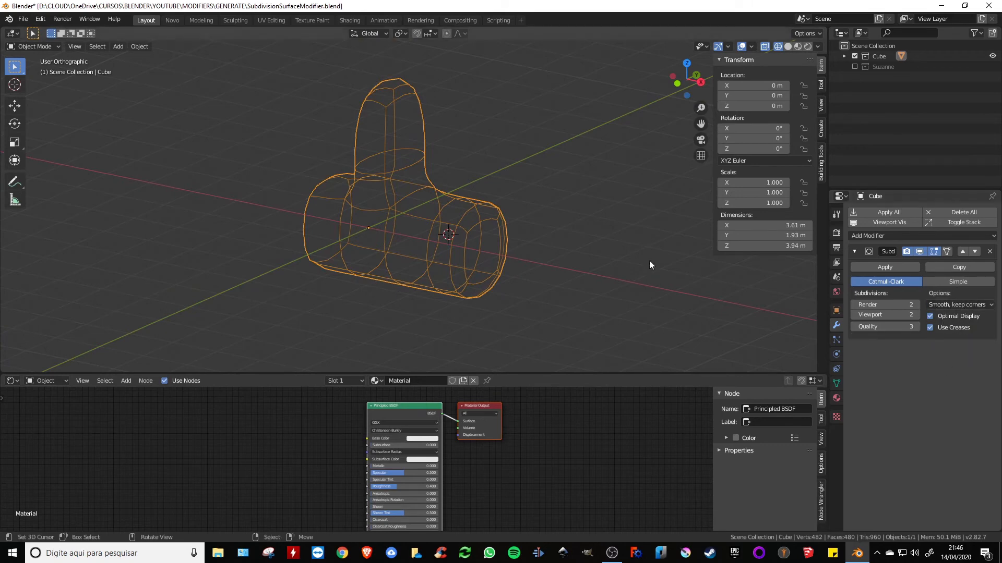
Exclude the Cube collection, enable the Suzanne collection and view the model in Material Preview shading
{"action": "left_click", "coordinate": [855, 56]}
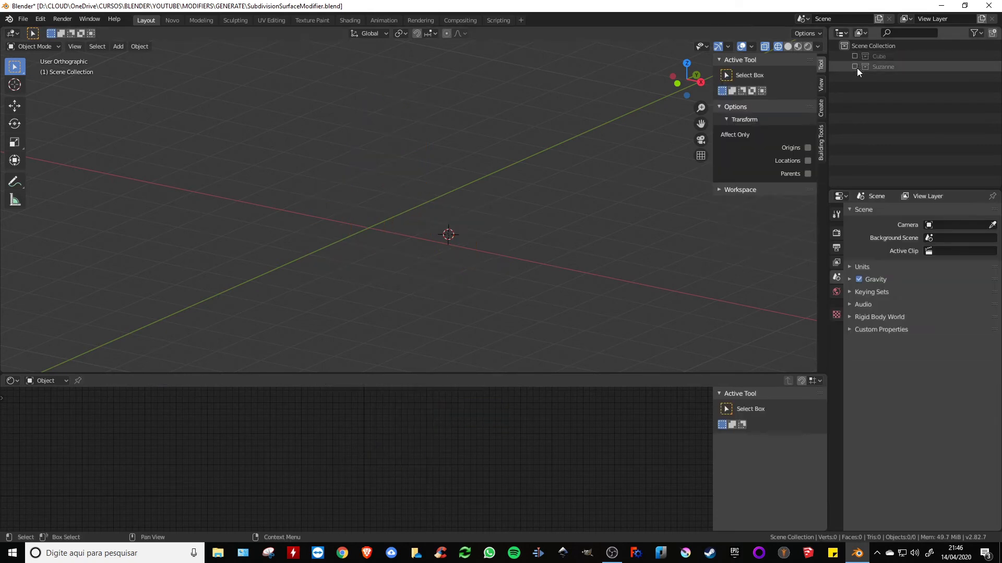
{"action": "left_click", "coordinate": [854, 67]}
{"action": "key", "text": "z"}
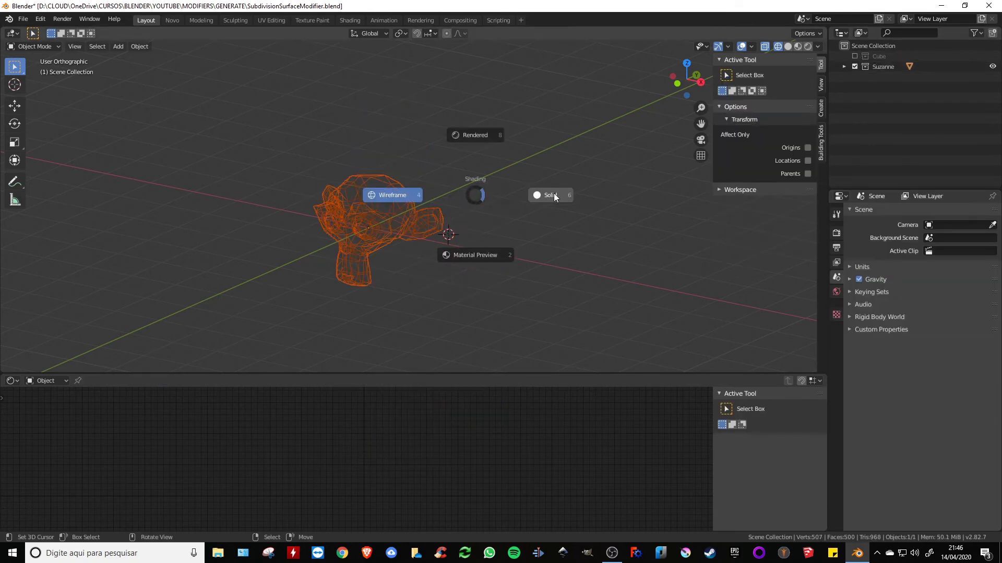
{"action": "left_click", "coordinate": [484, 255]}
{"action": "scroll", "coordinate": [500, 214], "scroll_direction": "up", "scroll_amount": 3}
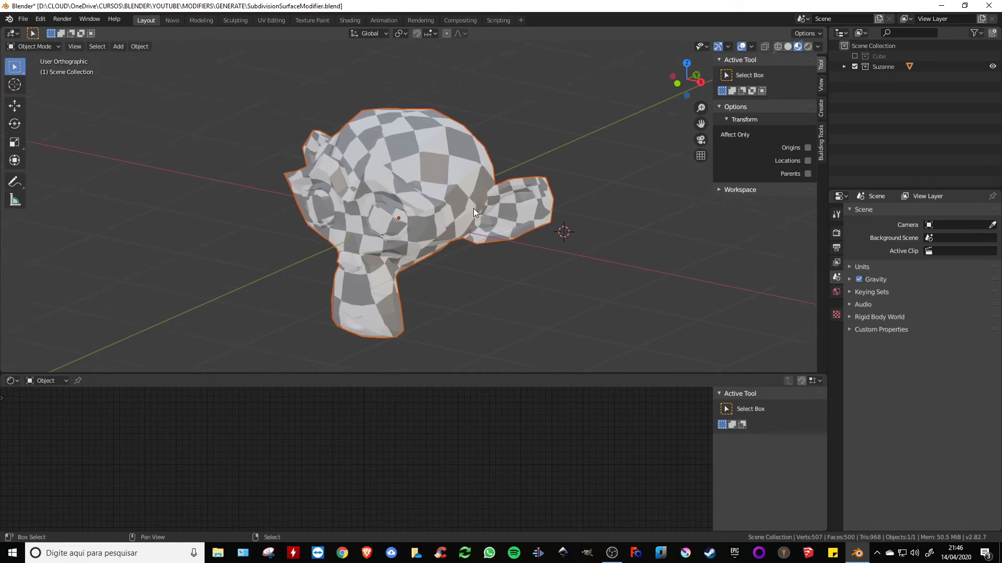
{"action": "mouse_move", "coordinate": [481, 208]}
{"action": "middle_mouse_down"}
{"action": "mouse_move", "coordinate": [404, 190]}
{"action": "mouse_move", "coordinate": [436, 160]}
{"action": "mouse_move", "coordinate": [517, 161]}
{"action": "mouse_move", "coordinate": [469, 195]}
{"action": "middle_mouse_up"}
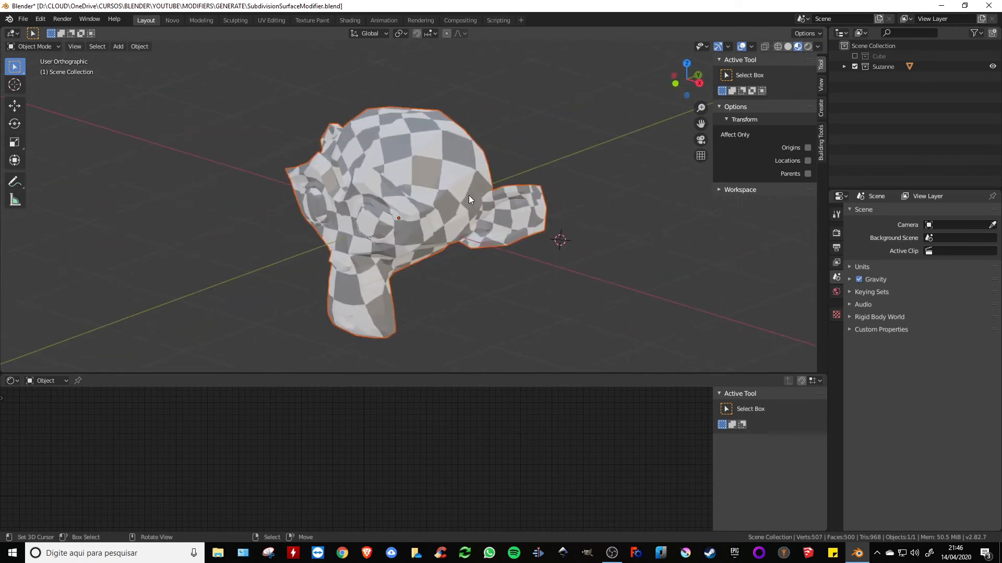
In solid shading, add a level 3 Subdivision Surface modifier to Suzanne and lower its Viewport subdivisions to 2
{"action": "key", "text": "z"}
{"action": "left_click", "coordinate": [498, 188]}
{"action": "middle_click_drag", "start_coordinate": [499, 174], "coordinate": [427, 143]}
{"action": "left_click", "coordinate": [411, 167]}
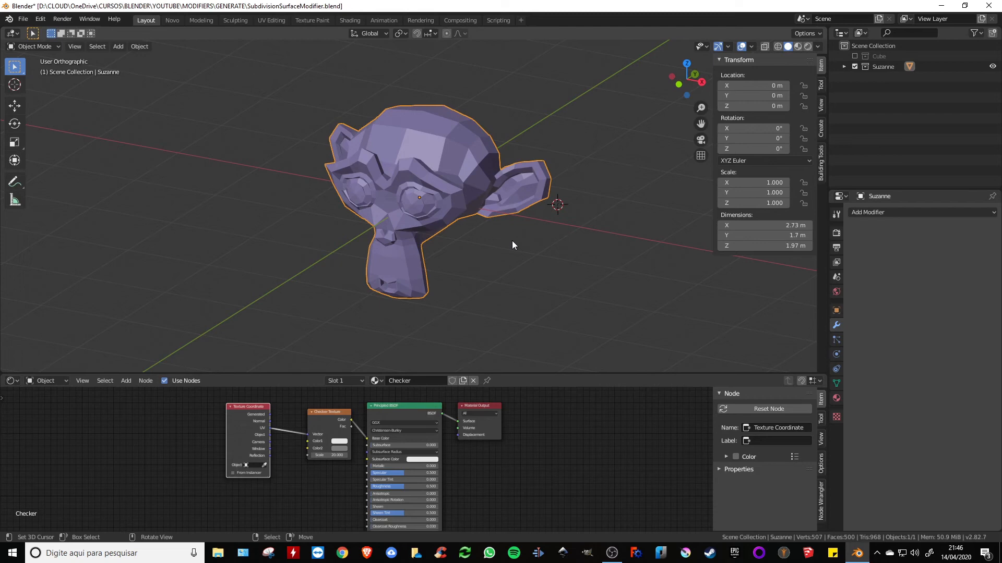
{"action": "key", "text": "ctrl+3"}
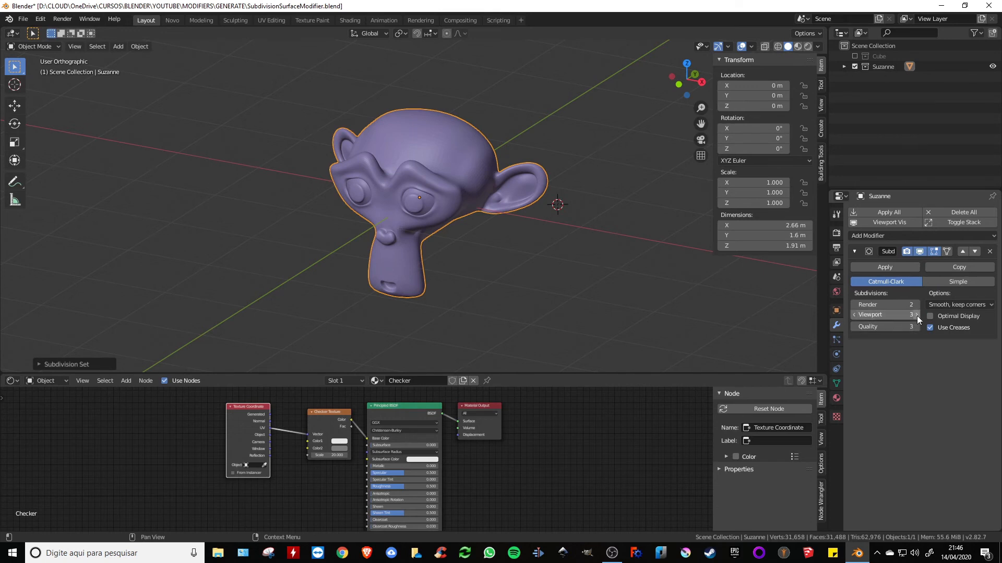
{"action": "left_click_drag", "start_coordinate": [880, 312], "coordinate": [867, 313]}
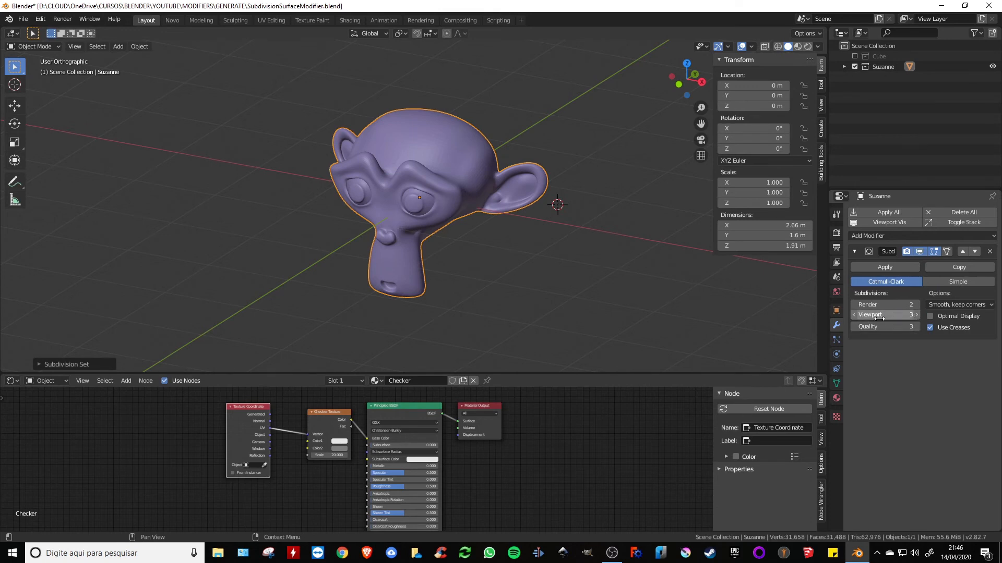
Shade Suzanne smooth and display its checker material in Material Preview
{"action": "middle_click_drag", "start_coordinate": [548, 219], "coordinate": [521, 215]}
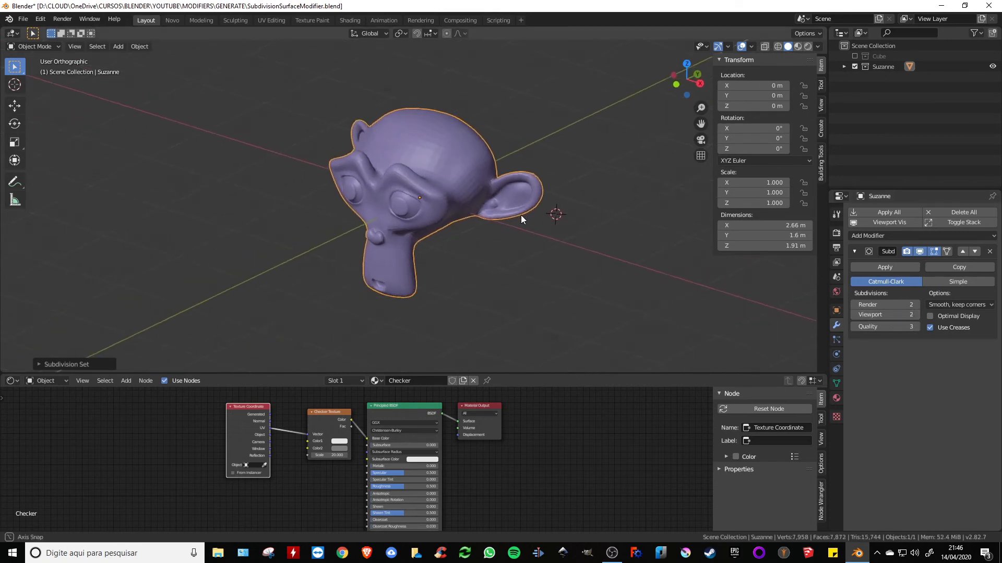
{"action": "scroll", "coordinate": [456, 189], "scroll_direction": "up", "scroll_amount": 3}
{"action": "left_click", "coordinate": [139, 47]}
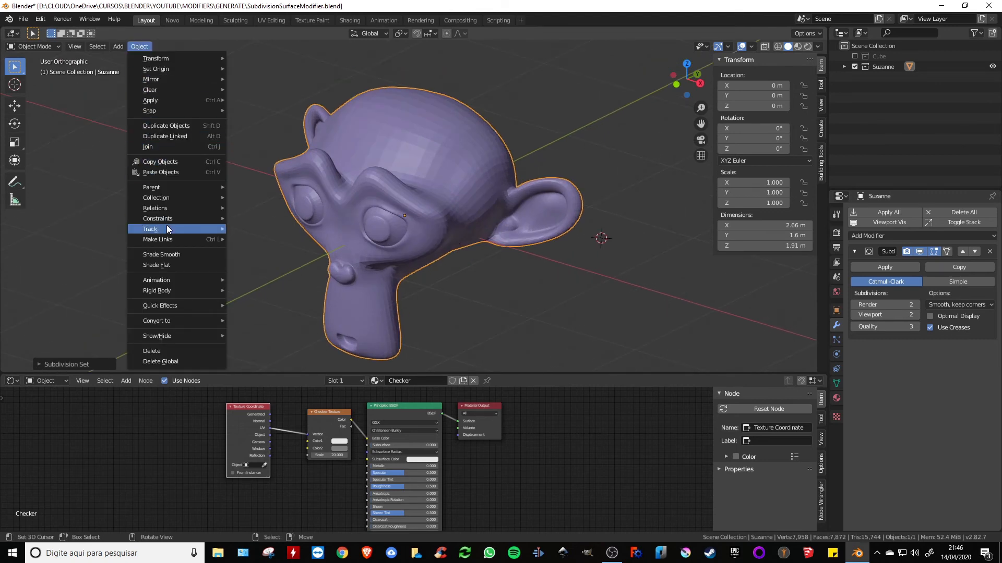
{"action": "left_click", "coordinate": [159, 255]}
{"action": "scroll", "coordinate": [436, 190], "scroll_direction": "down", "scroll_amount": 2}
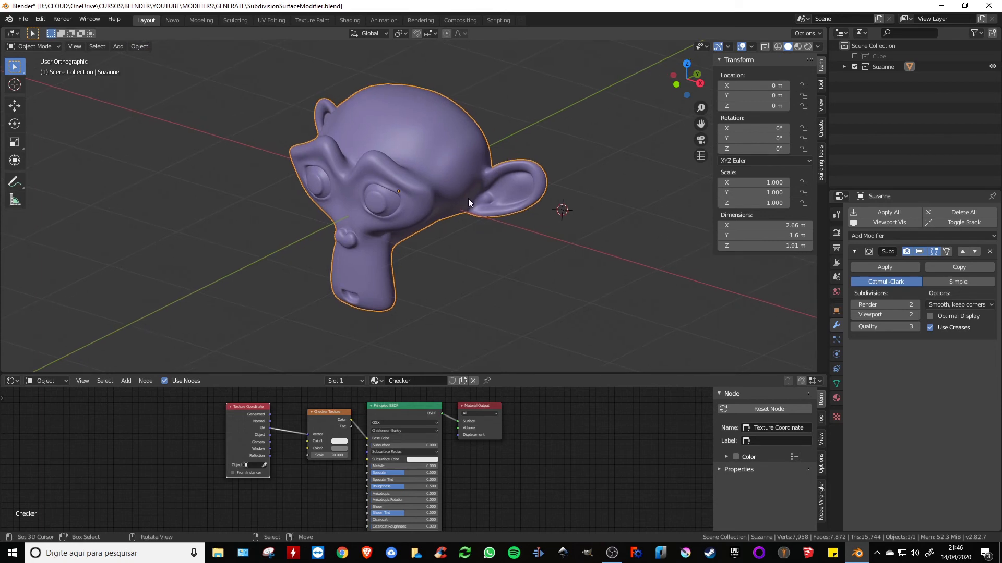
{"action": "key", "text": "z"}
{"action": "left_click", "coordinate": [469, 263]}
{"action": "scroll", "coordinate": [464, 196], "scroll_direction": "up", "scroll_amount": 2}
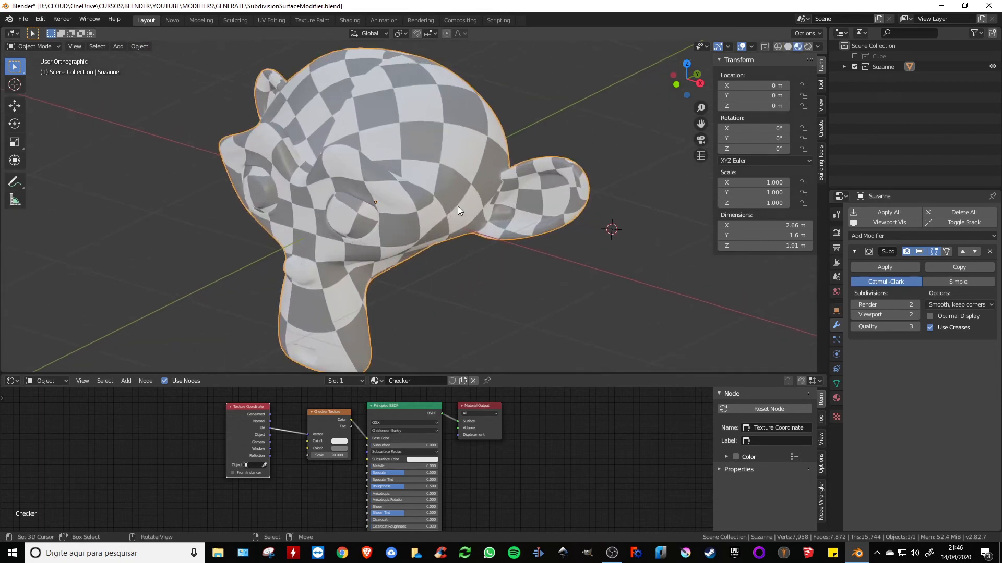
{"action": "middle_click_drag", "start_coordinate": [458, 205], "coordinate": [418, 194], "text": "shift"}
{"action": "scroll", "coordinate": [419, 194], "scroll_direction": "down", "scroll_amount": 1}
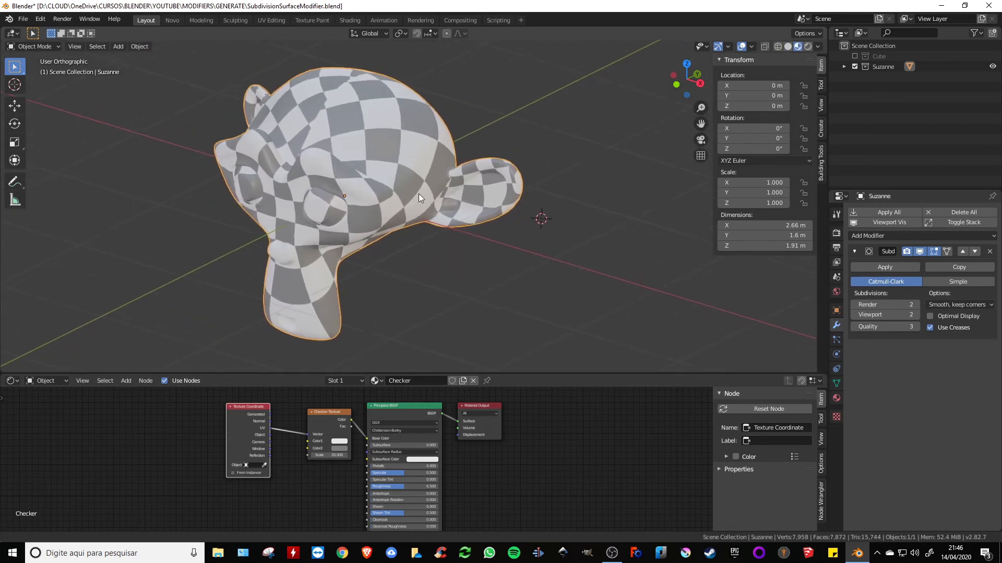
Change the Shader Editor area to the UV Editor and enlarge it
{"action": "left_click", "coordinate": [13, 381]}
{"action": "left_click", "coordinate": [27, 440]}
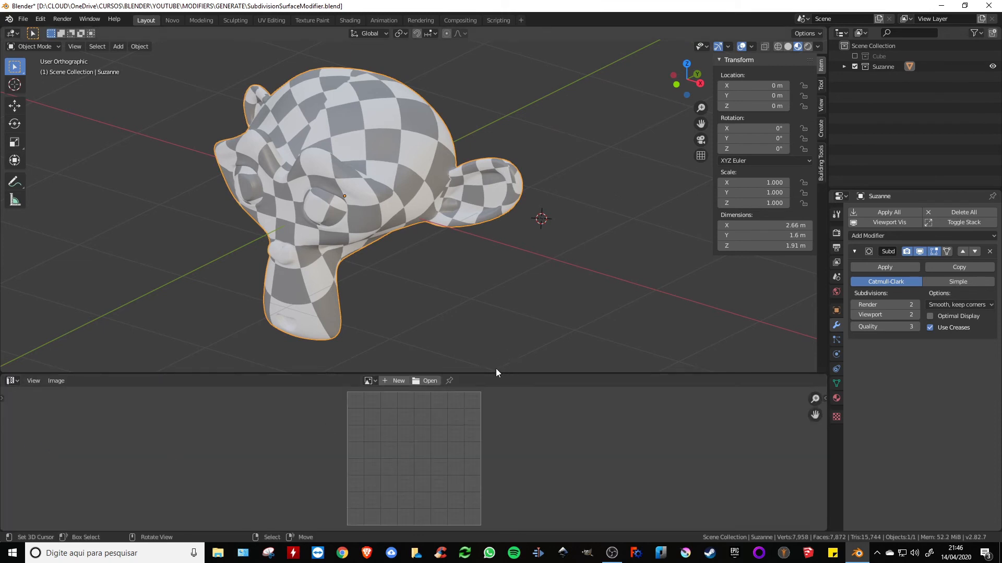
{"action": "left_click_drag", "start_coordinate": [495, 373], "coordinate": [496, 329]}
{"action": "middle_click_drag", "start_coordinate": [401, 169], "coordinate": [403, 171]}
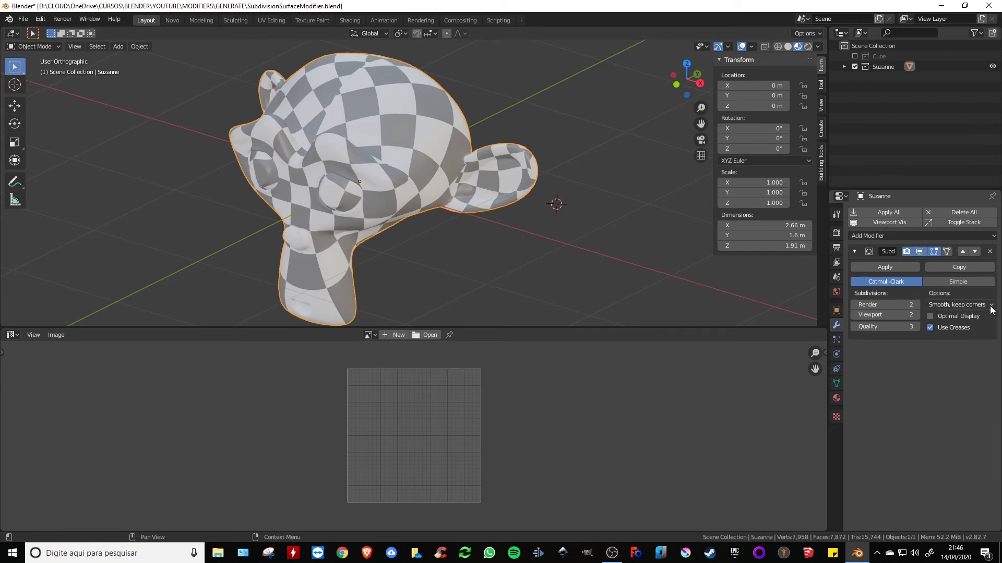
Examine Suzanne's UV layout in Edit Mode and the modifier's UV Smooth options, then return to Object Mode
{"action": "key", "text": "Tab"}
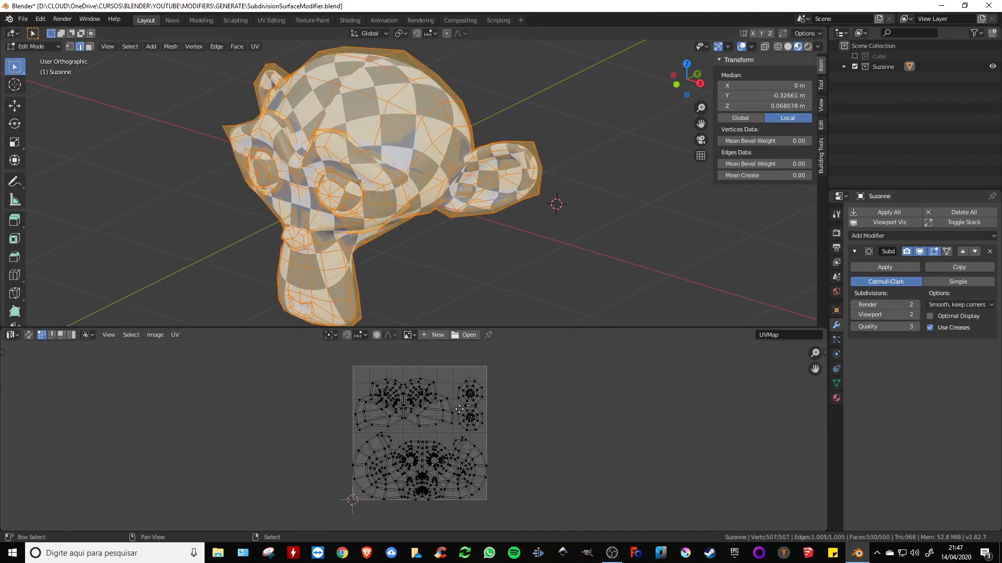
{"action": "scroll", "coordinate": [483, 412], "scroll_direction": "up", "scroll_amount": 4}
{"action": "scroll", "coordinate": [509, 416], "scroll_direction": "down", "scroll_amount": 1}
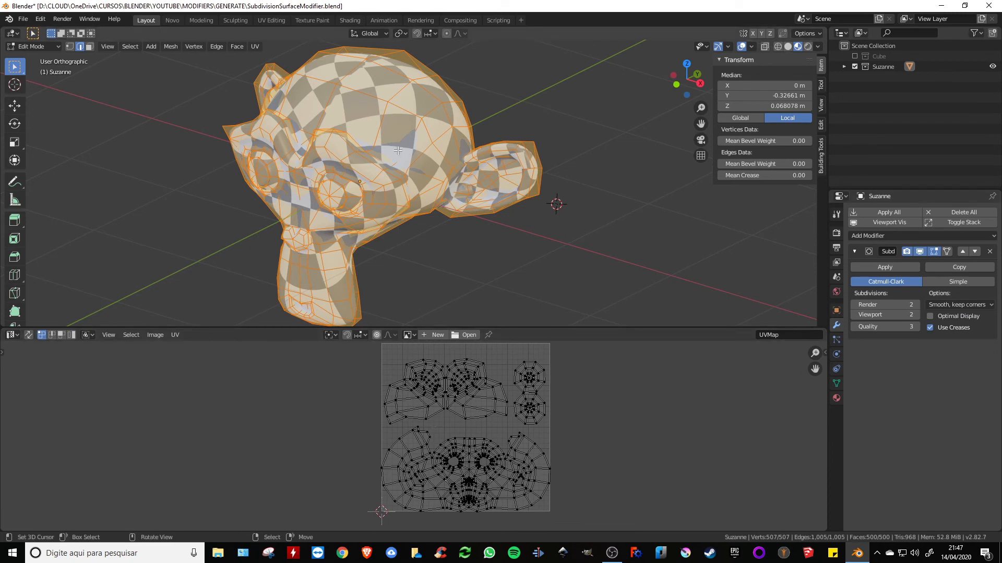
{"action": "key", "text": "Tab"}
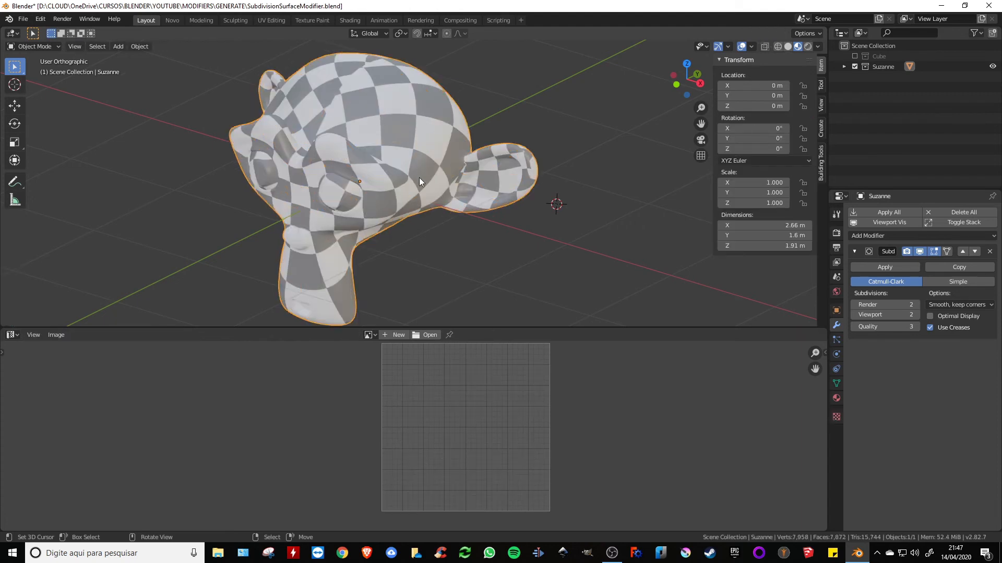
{"action": "key", "text": "Tab"}
{"action": "left_click", "coordinate": [936, 307]}
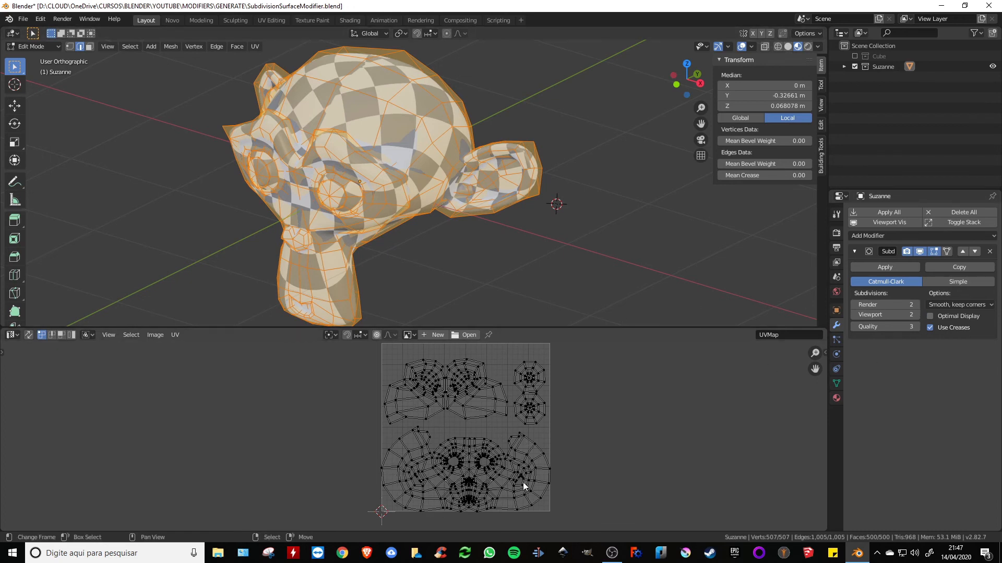
{"action": "left_click", "coordinate": [935, 305]}
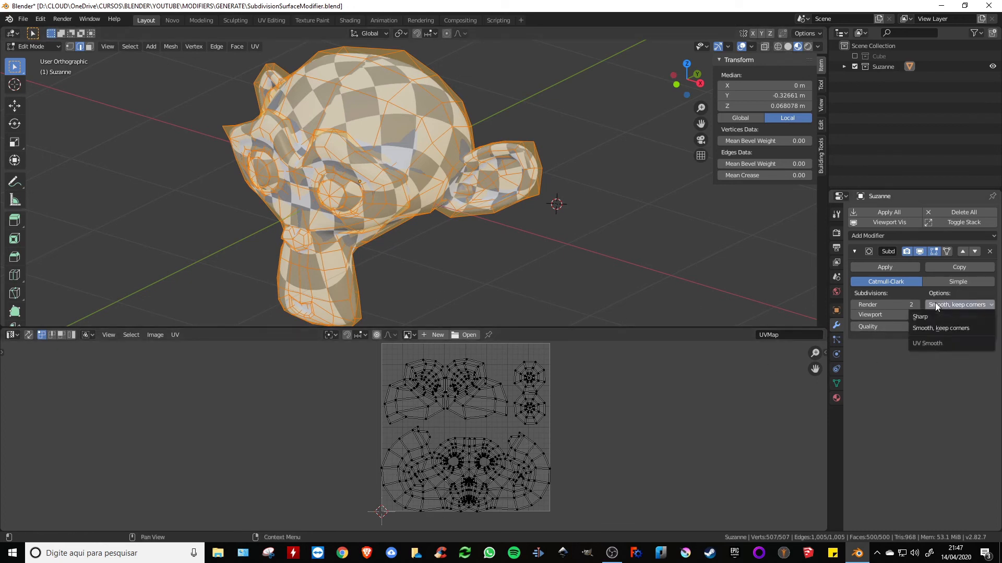
{"action": "key", "text": "Tab"}
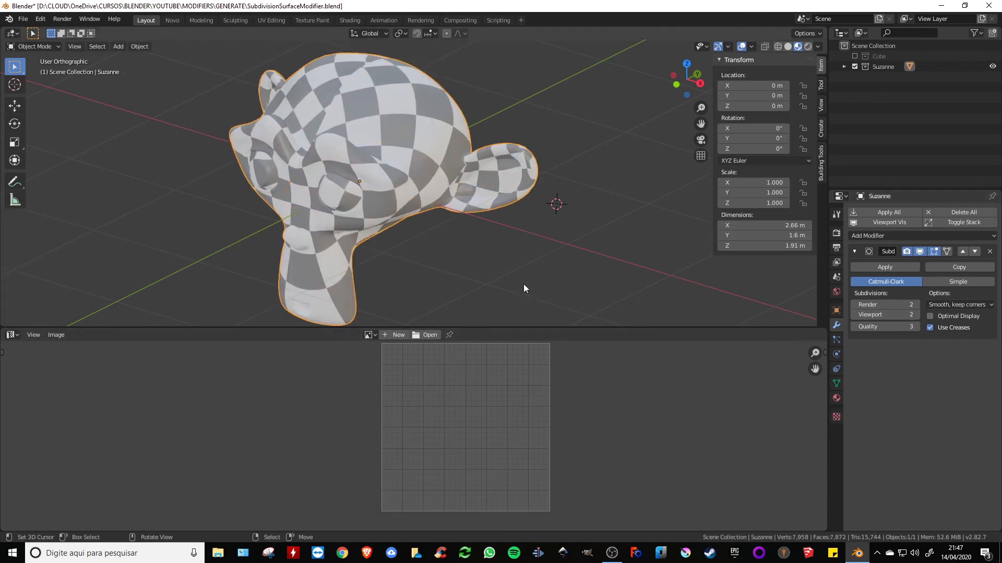
Set the Subdivision modifier's UV Smooth option to Sharp and inspect the checker pattern around the head
{"action": "left_click", "coordinate": [943, 305]}
{"action": "left_click", "coordinate": [926, 316]}
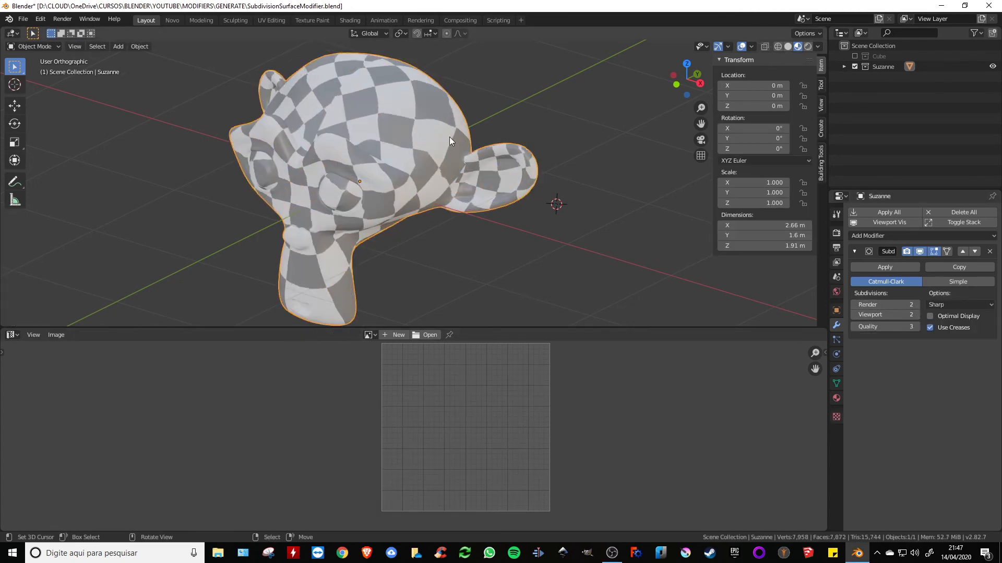
{"action": "middle_click_drag", "start_coordinate": [449, 137], "coordinate": [358, 205]}
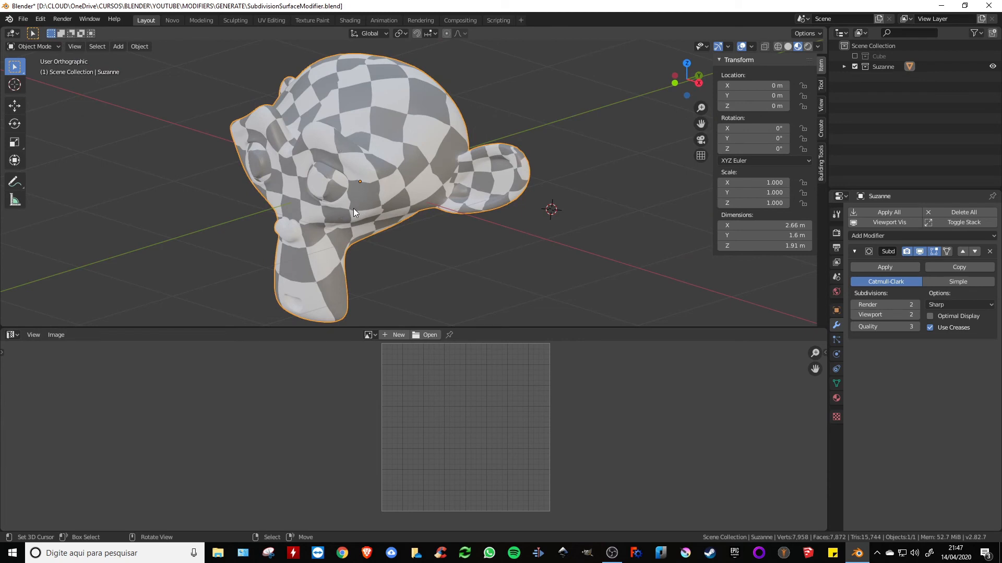
{"action": "middle_click_drag", "start_coordinate": [405, 177], "coordinate": [424, 163]}
{"action": "middle_click_drag", "start_coordinate": [395, 194], "coordinate": [456, 174]}
Duplicate Suzanne and move the copy along X to about -2.92 m
{"action": "key", "text": "shift+d"}
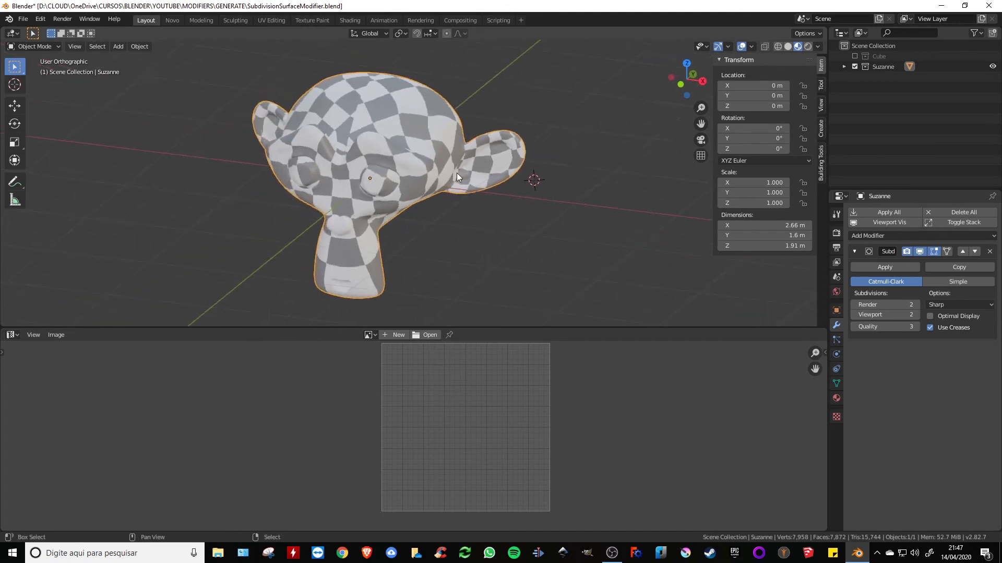
{"action": "right_click", "coordinate": [433, 177]}
{"action": "left_click", "coordinate": [14, 105]}
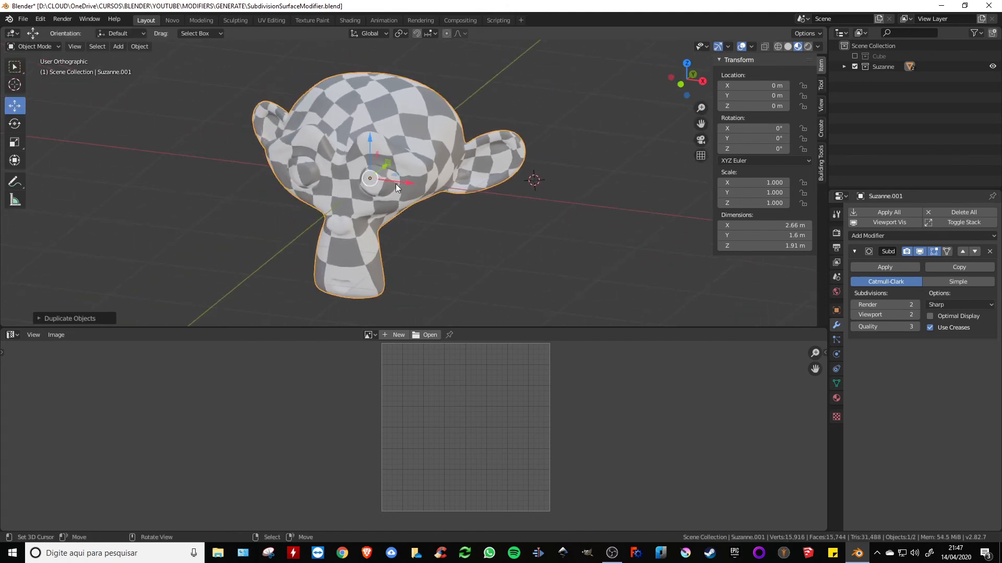
{"action": "left_click_drag", "start_coordinate": [396, 184], "coordinate": [104, 159]}
{"action": "middle_click_drag", "start_coordinate": [195, 156], "coordinate": [387, 164], "text": "shift"}
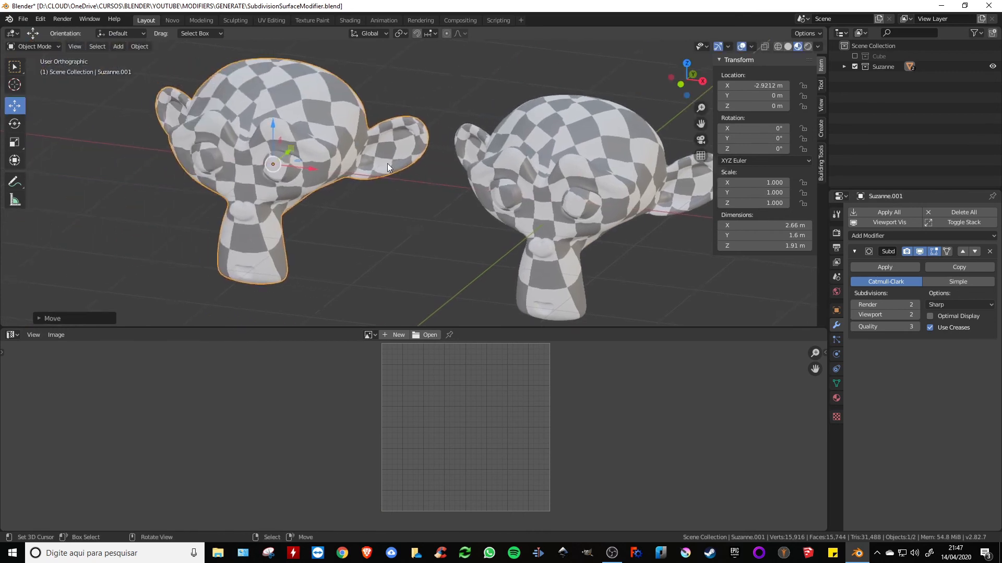
Duplicate the copied head and move the new one along X to about -5.87 m
{"action": "scroll", "coordinate": [391, 161], "scroll_direction": "down", "scroll_amount": 4}
{"action": "key", "text": "shift+d"}
{"action": "right_click", "coordinate": [365, 153]}
{"action": "left_click_drag", "start_coordinate": [396, 168], "coordinate": [249, 150]}
{"action": "middle_click_drag", "start_coordinate": [368, 165], "coordinate": [322, 159], "text": "shift"}
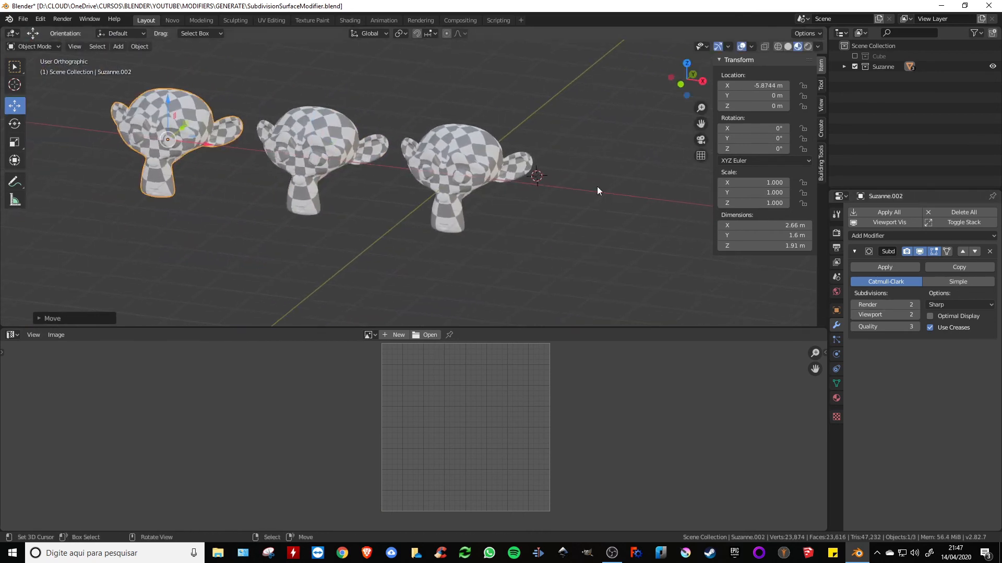
Apply the Subdivision modifier with Sharp UVs on the middle Suzanne in Object Mode
{"action": "middle_click_drag", "start_coordinate": [490, 154], "coordinate": [523, 149], "text": "shift"}
{"action": "right_click", "coordinate": [379, 151]}
{"action": "key", "text": "Tab"}
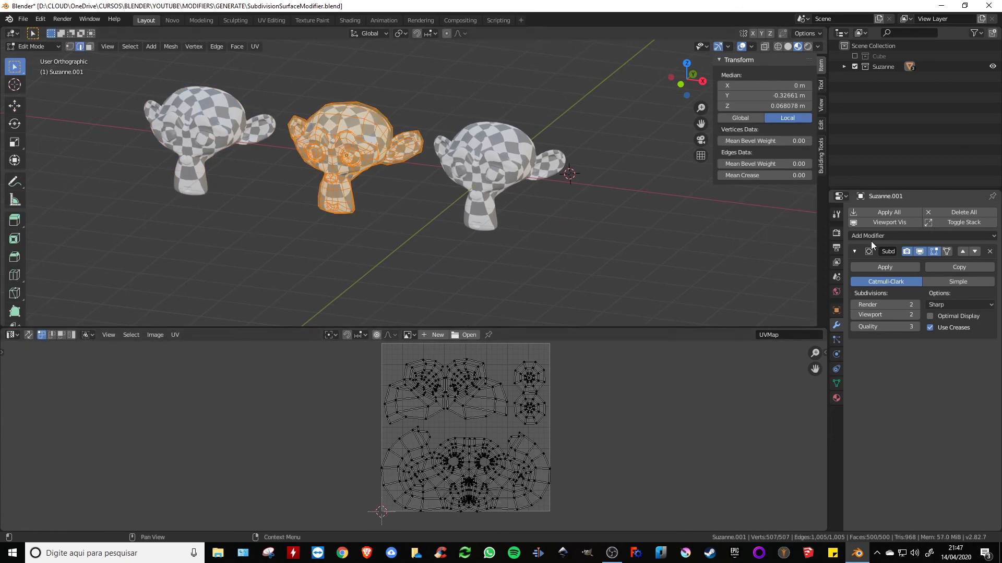
{"action": "left_click", "coordinate": [876, 269]}
{"action": "key", "text": "Tab"}
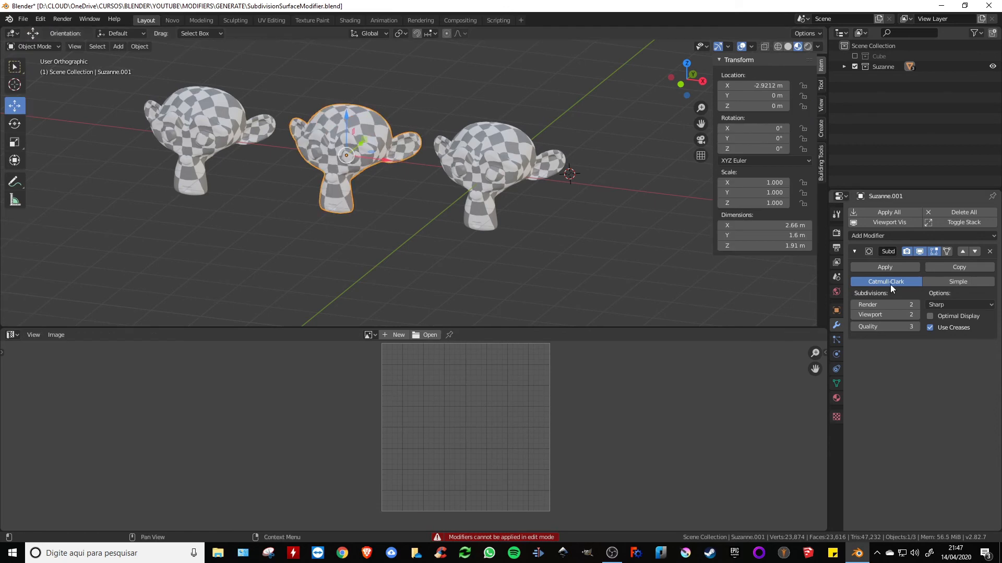
{"action": "left_click", "coordinate": [885, 266]}
Set UV Smooth to "Smooth, keep corners" on the Suzanne farthest along -X and apply its Subdivision modifier
{"action": "left_click", "coordinate": [210, 141]}
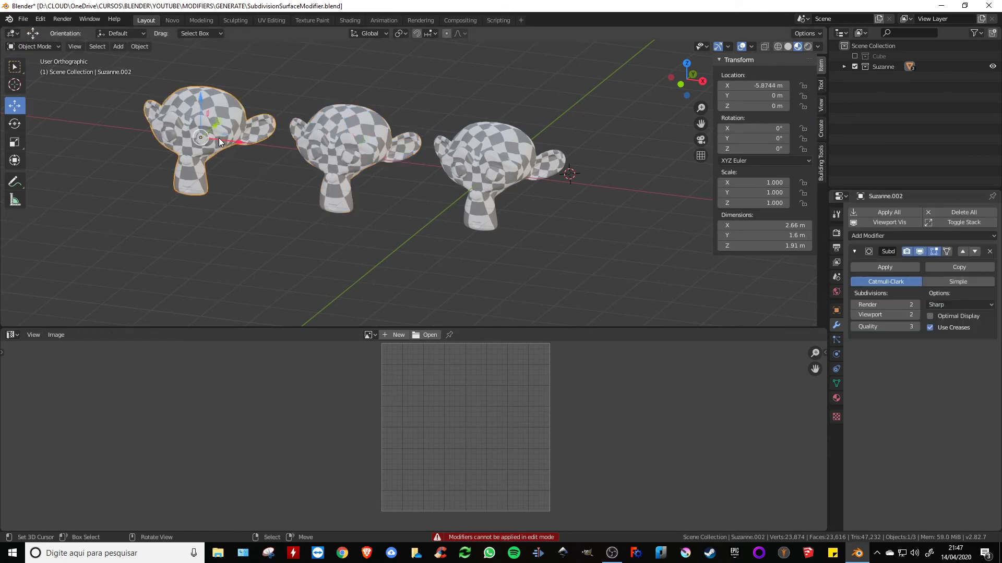
{"action": "left_click", "coordinate": [946, 304]}
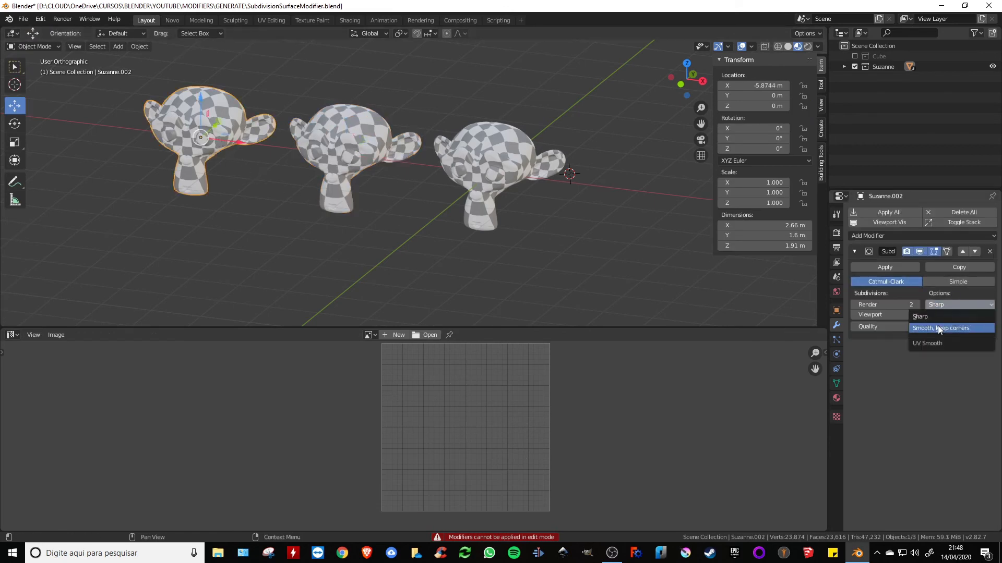
{"action": "left_click", "coordinate": [956, 324]}
{"action": "left_click", "coordinate": [368, 143]}
{"action": "left_click", "coordinate": [224, 136]}
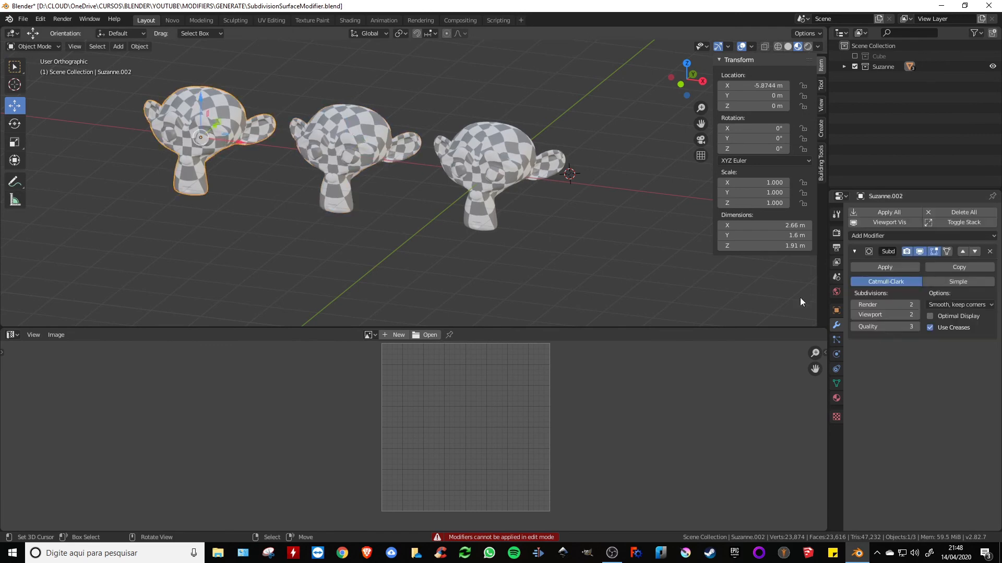
{"action": "left_click", "coordinate": [885, 268]}
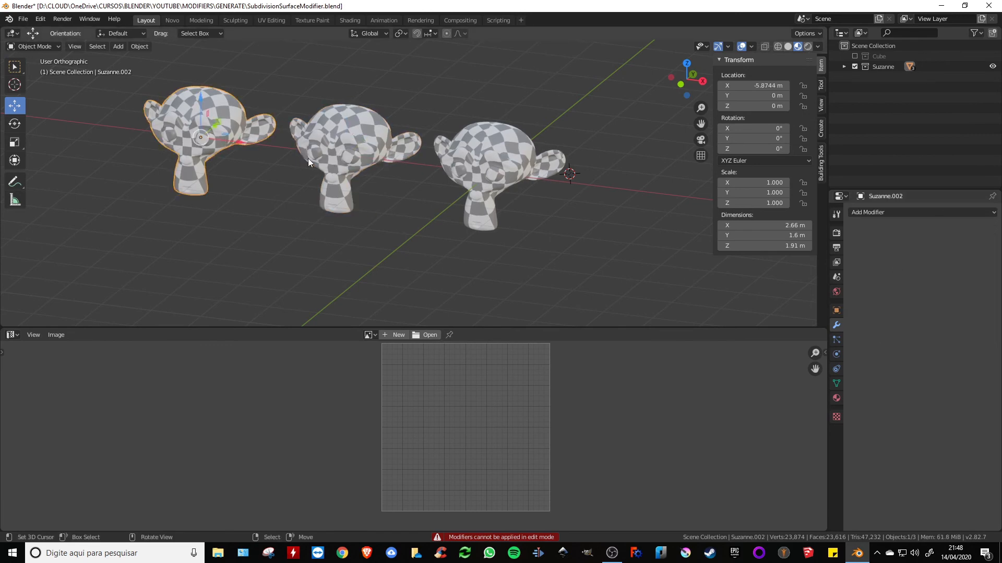
Examine the UV layout of the Suzanne applied with smooth UVs in Edit Mode
{"action": "key", "text": "Tab"}
{"action": "scroll", "coordinate": [521, 407], "scroll_direction": "up", "scroll_amount": 5}
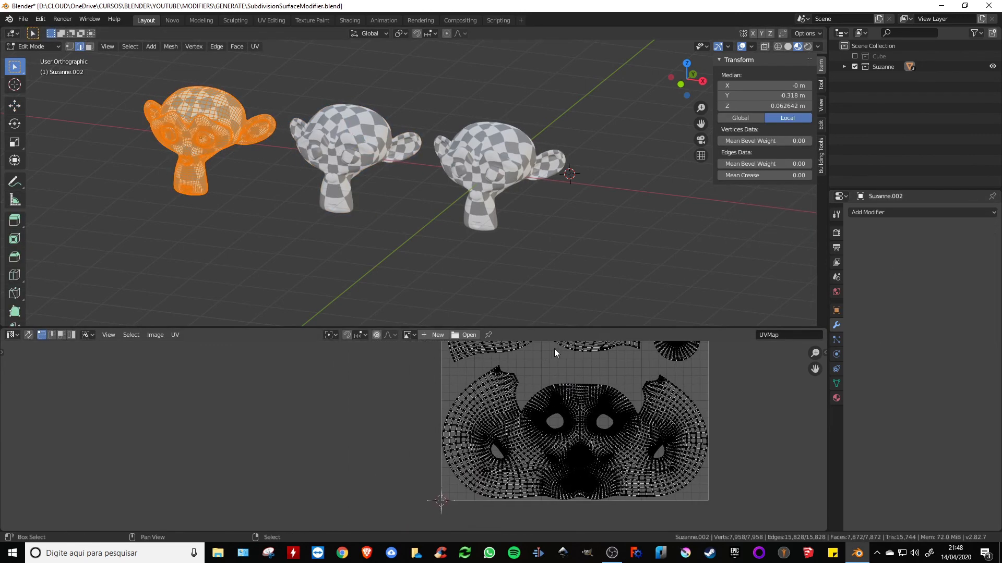
{"action": "middle_click_drag", "start_coordinate": [550, 391], "coordinate": [515, 395]}
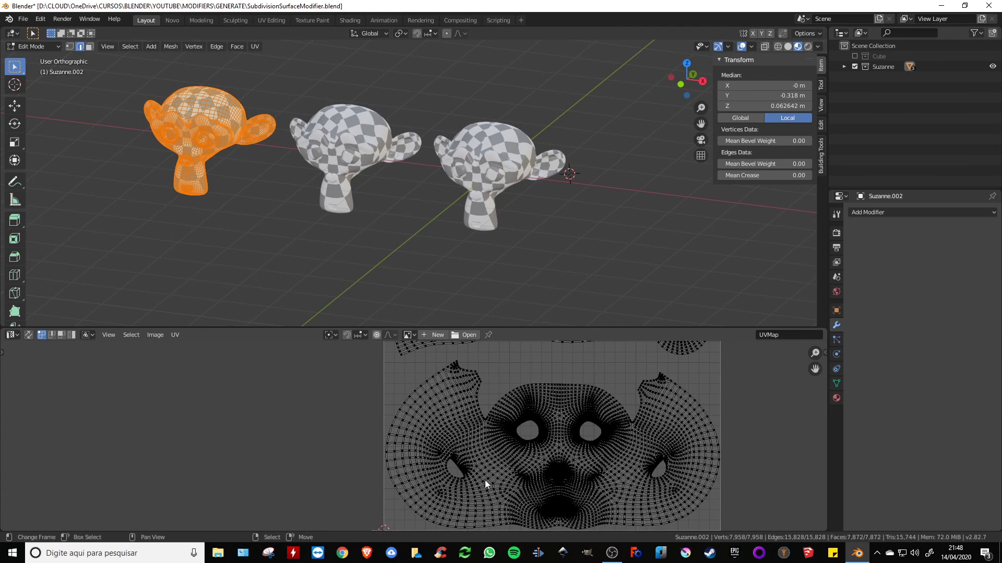
{"action": "middle_click_drag", "start_coordinate": [544, 392], "coordinate": [508, 511]}
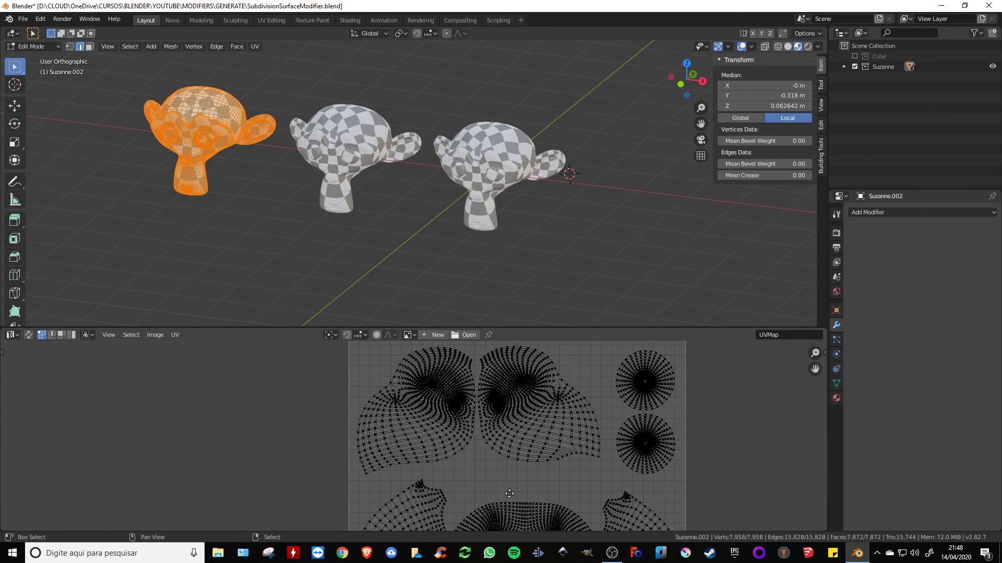
Examine the UV layout of the middle Suzanne, applied with Sharp UVs, in Edit Mode
{"action": "key", "text": "Tab"}
{"action": "left_click", "coordinate": [335, 182]}
{"action": "key", "text": "Tab"}
{"action": "scroll", "coordinate": [497, 394], "scroll_direction": "up", "scroll_amount": 3}
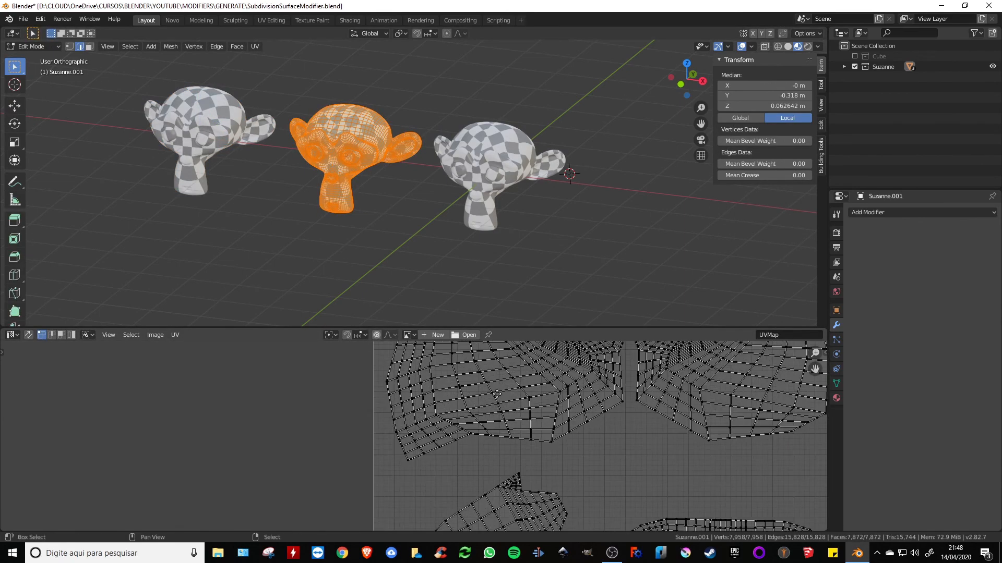
{"action": "middle_click_drag", "start_coordinate": [496, 394], "coordinate": [476, 450]}
{"action": "scroll", "coordinate": [480, 446], "scroll_direction": "down", "scroll_amount": 4}
{"action": "middle_click_drag", "start_coordinate": [543, 420], "coordinate": [592, 378]}
{"action": "scroll", "coordinate": [520, 411], "scroll_direction": "up", "scroll_amount": 1}
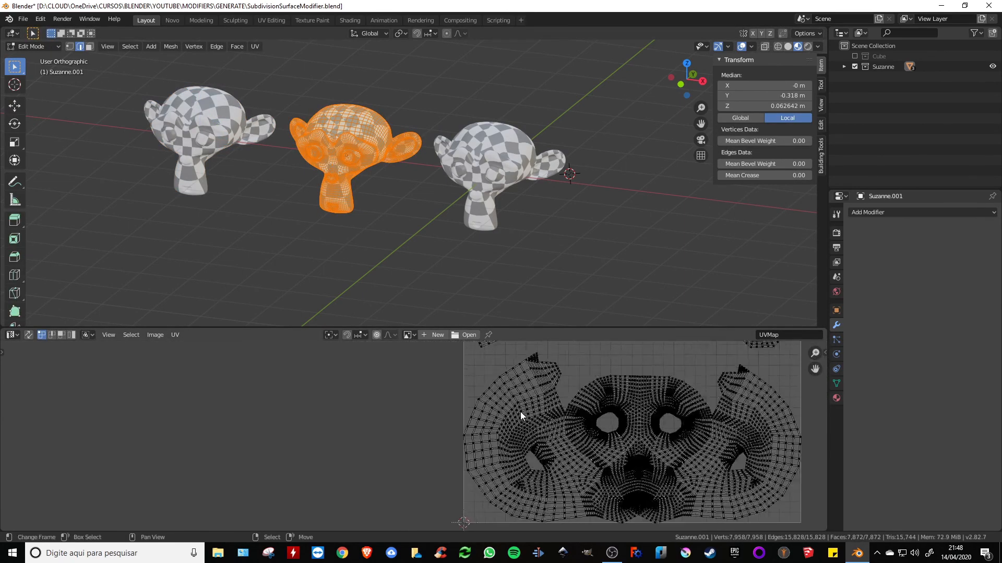
{"action": "scroll", "coordinate": [520, 411], "scroll_direction": "up", "scroll_amount": 2}
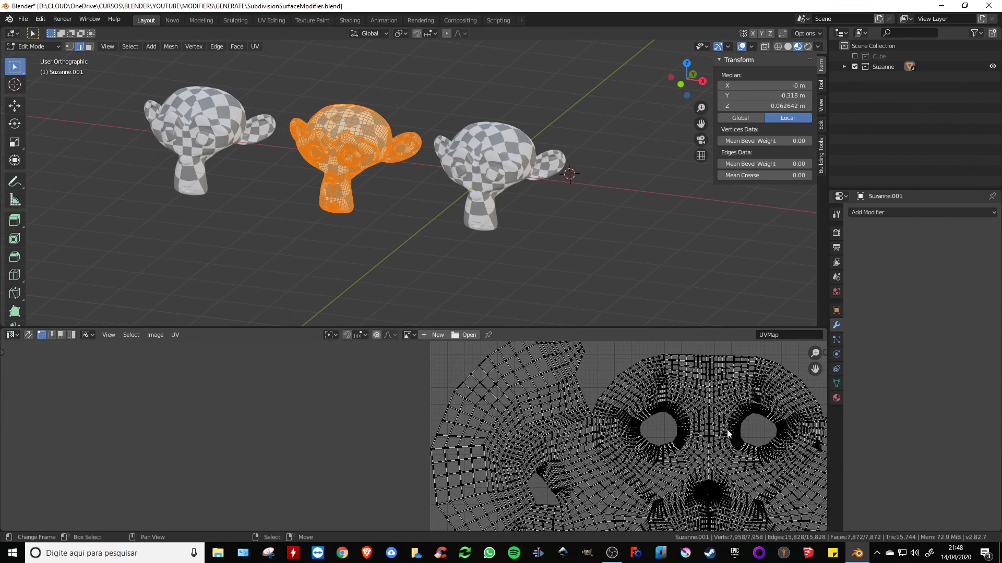
{"action": "middle_click_drag", "start_coordinate": [727, 429], "coordinate": [665, 421]}
{"action": "scroll", "coordinate": [655, 414], "scroll_direction": "down", "scroll_amount": 2}
{"action": "middle_click_drag", "start_coordinate": [394, 195], "coordinate": [382, 227], "text": "shift"}
{"action": "key", "text": "Tab"}
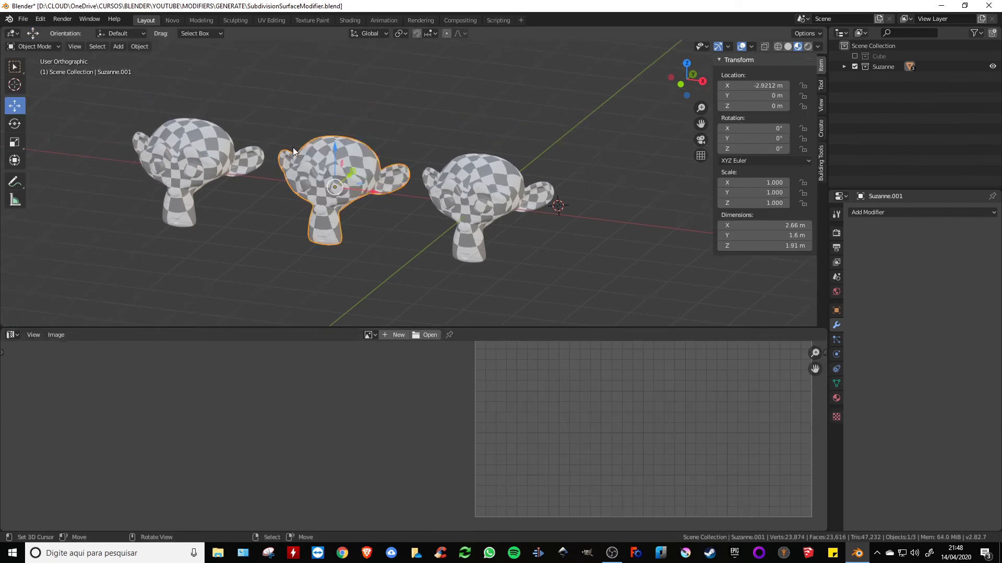
Compare the checker pattern on the three Suzannes and check the modifiers of the original and middle heads
{"action": "scroll", "coordinate": [339, 178], "scroll_direction": "up", "scroll_amount": 3}
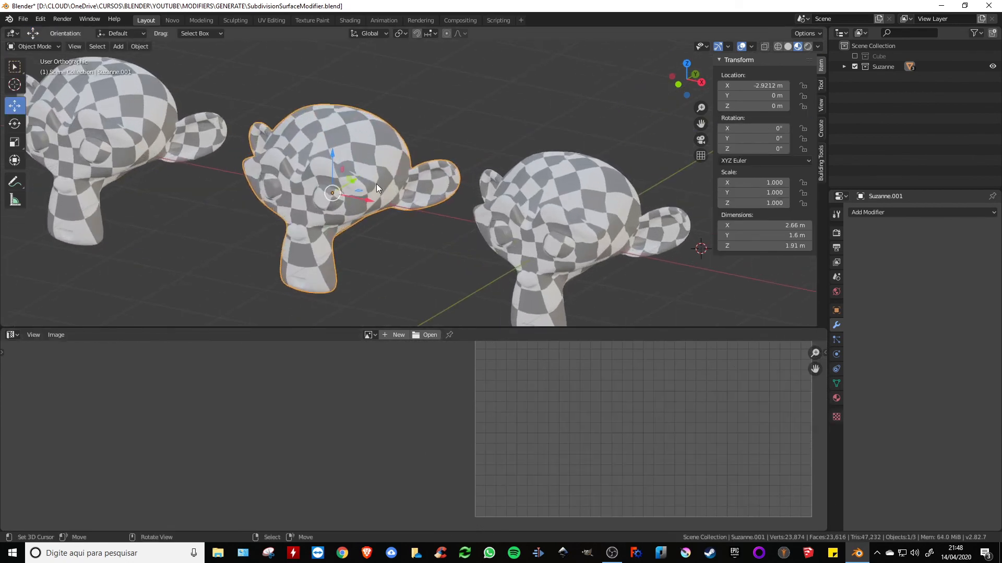
{"action": "scroll", "coordinate": [376, 184], "scroll_direction": "down", "scroll_amount": 2}
{"action": "middle_click_drag", "start_coordinate": [390, 186], "coordinate": [403, 183]}
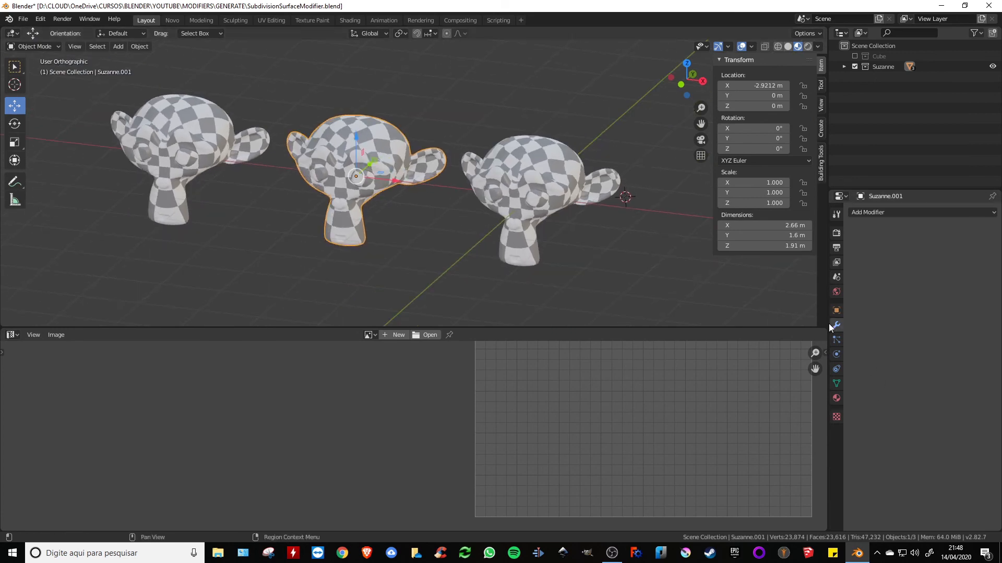
{"action": "left_click", "coordinate": [577, 195]}
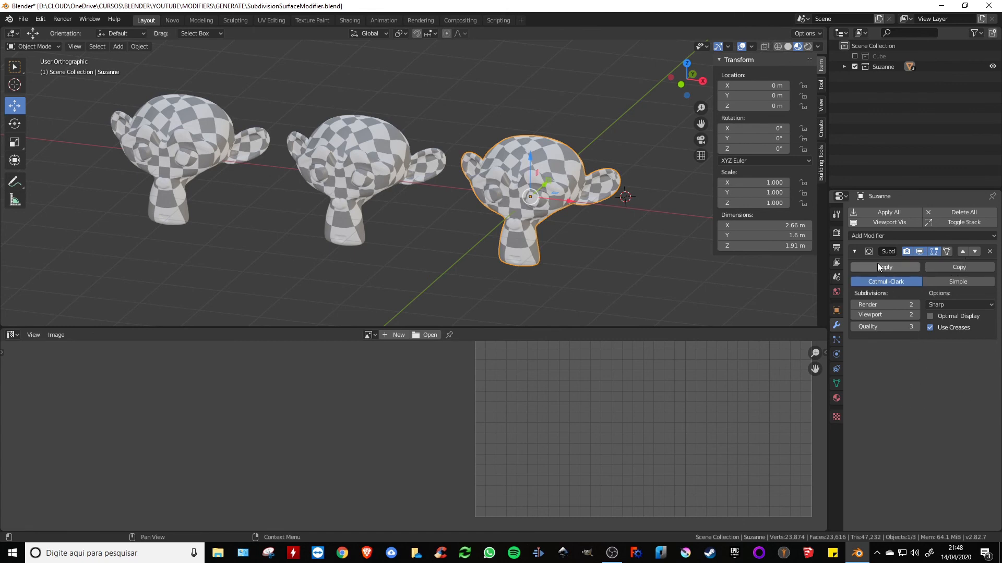
{"action": "left_click", "coordinate": [306, 173]}
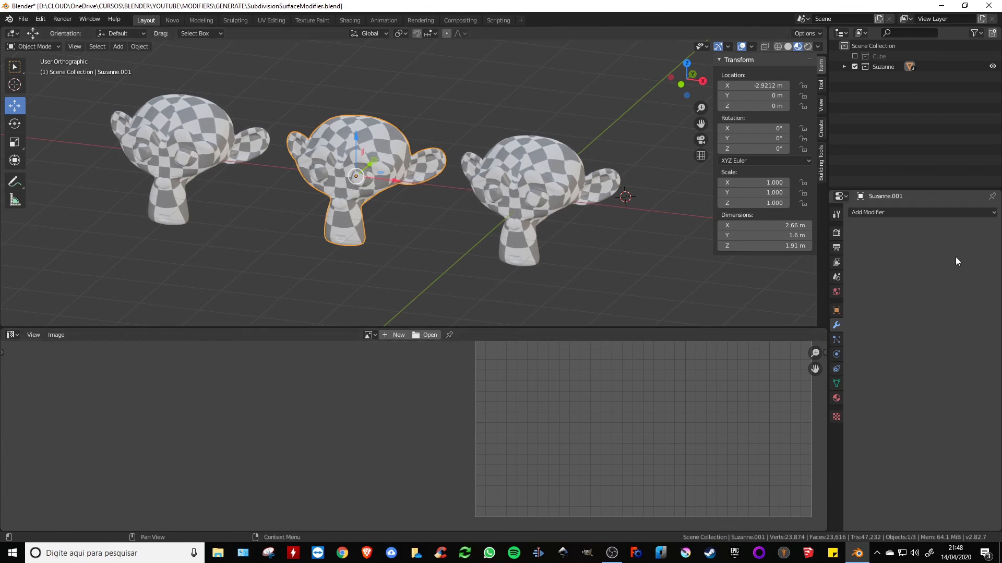
{"action": "left_click", "coordinate": [553, 172]}
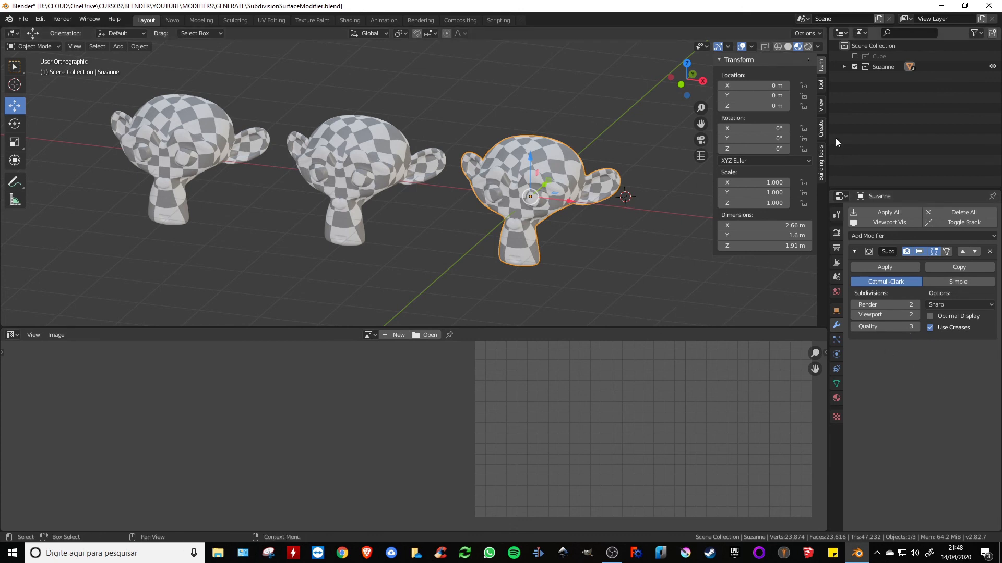
Exclude the Suzanne collection, enable the Cube collection and enter Edit Mode on the cube object
{"action": "left_click", "coordinate": [854, 67]}
{"action": "left_click", "coordinate": [854, 56]}
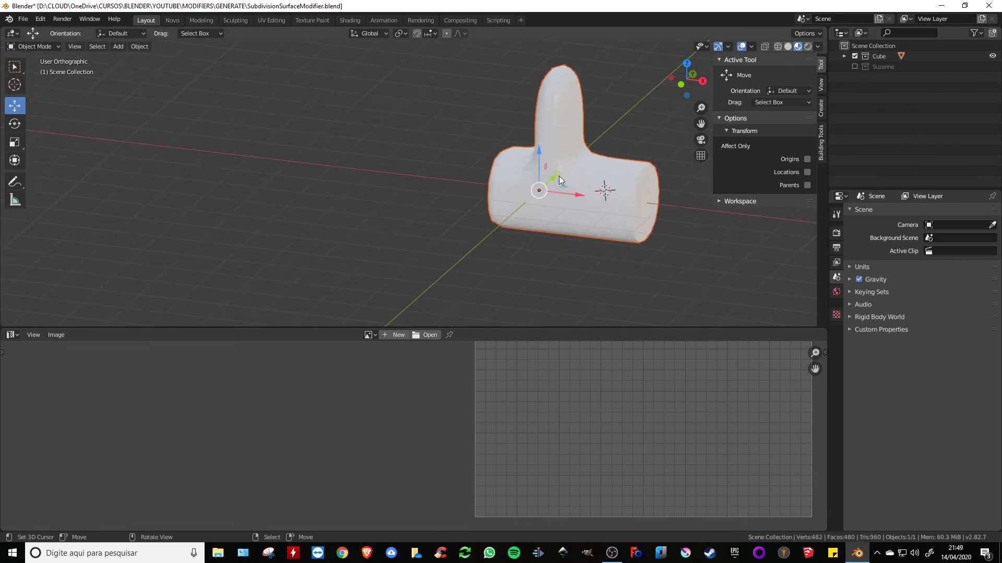
{"action": "left_click", "coordinate": [613, 192]}
{"action": "key", "text": "Tab"}
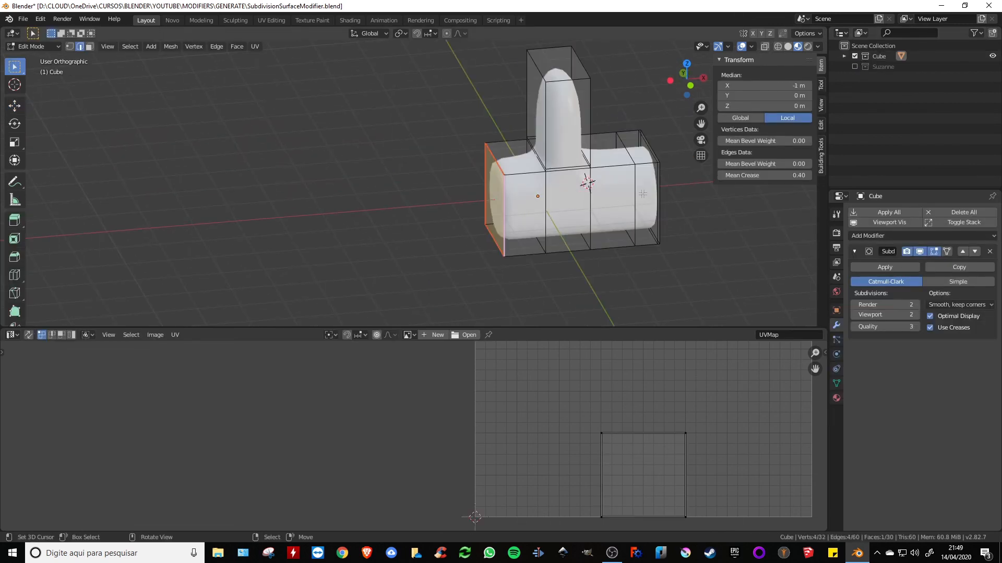
Examine the cube's control cage around its subdivided surface, including the stem and both ends, and return to Object Mode
{"action": "middle_click_drag", "start_coordinate": [612, 192], "coordinate": [448, 174]}
{"action": "scroll", "coordinate": [551, 197], "scroll_direction": "down", "scroll_amount": 2}
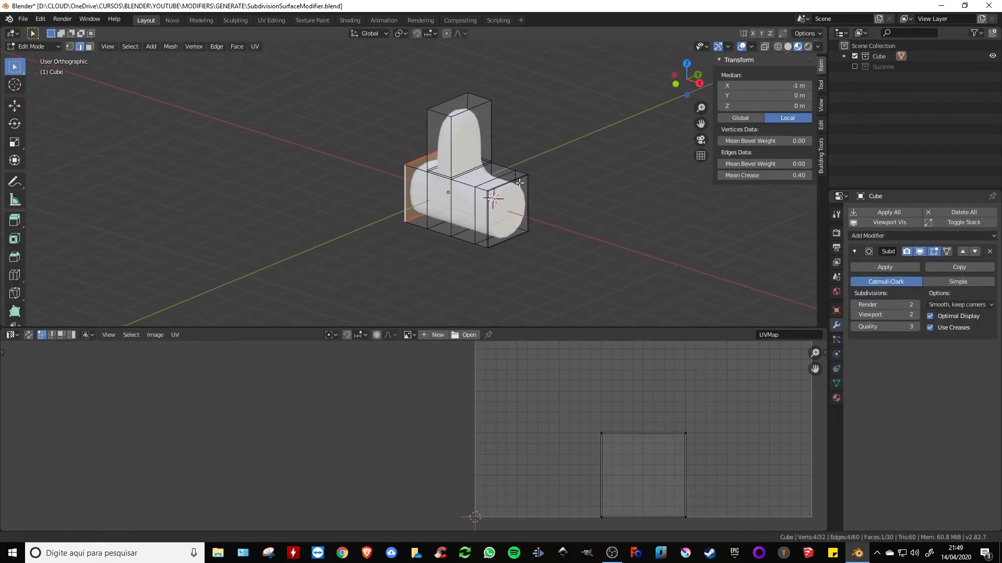
{"action": "scroll", "coordinate": [517, 184], "scroll_direction": "up", "scroll_amount": 2}
{"action": "scroll", "coordinate": [521, 183], "scroll_direction": "down", "scroll_amount": 2}
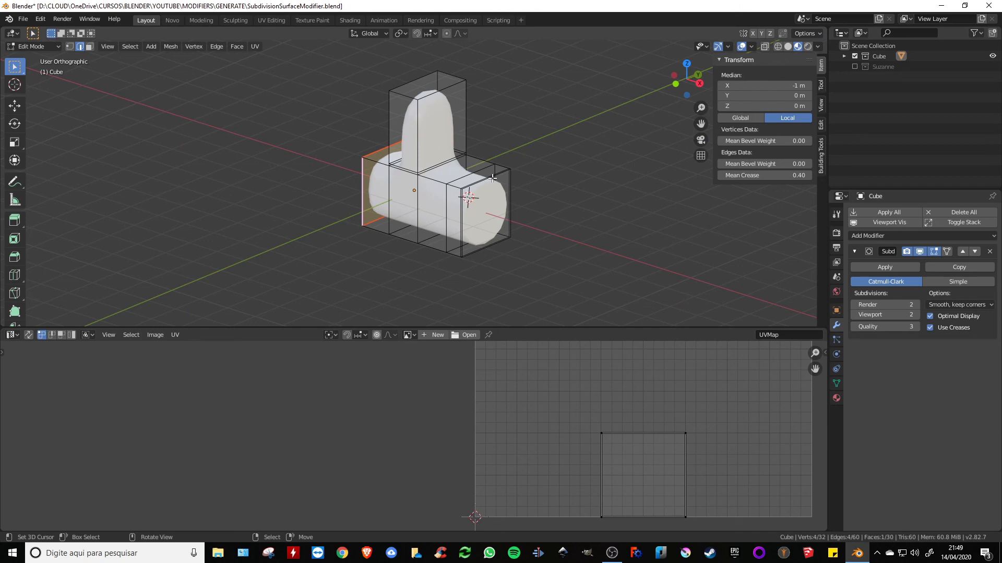
{"action": "scroll", "coordinate": [459, 172], "scroll_direction": "up", "scroll_amount": 3}
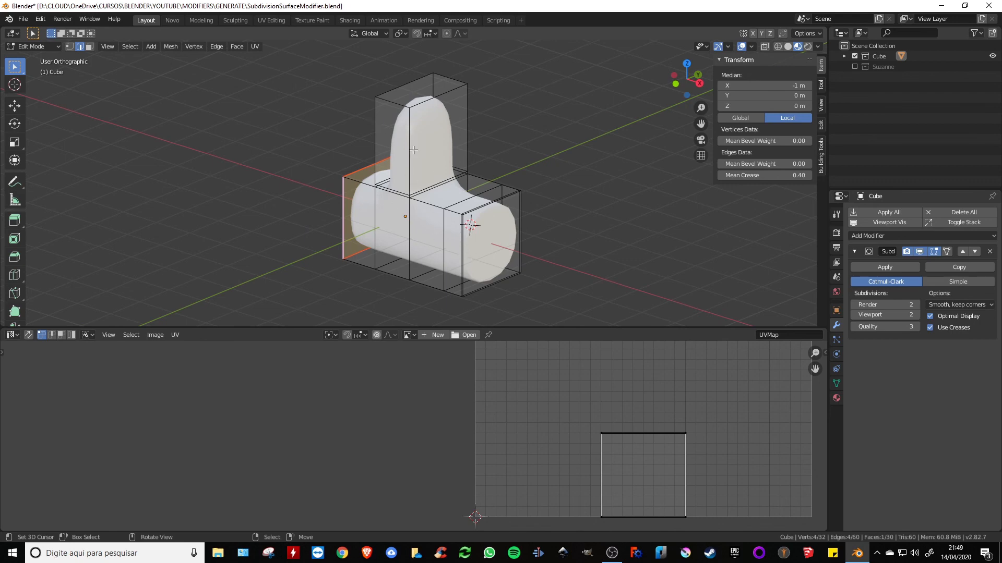
{"action": "scroll", "coordinate": [413, 150], "scroll_direction": "up", "scroll_amount": 3}
{"action": "scroll", "coordinate": [439, 177], "scroll_direction": "down", "scroll_amount": 2}
{"action": "key", "text": "Tab"}
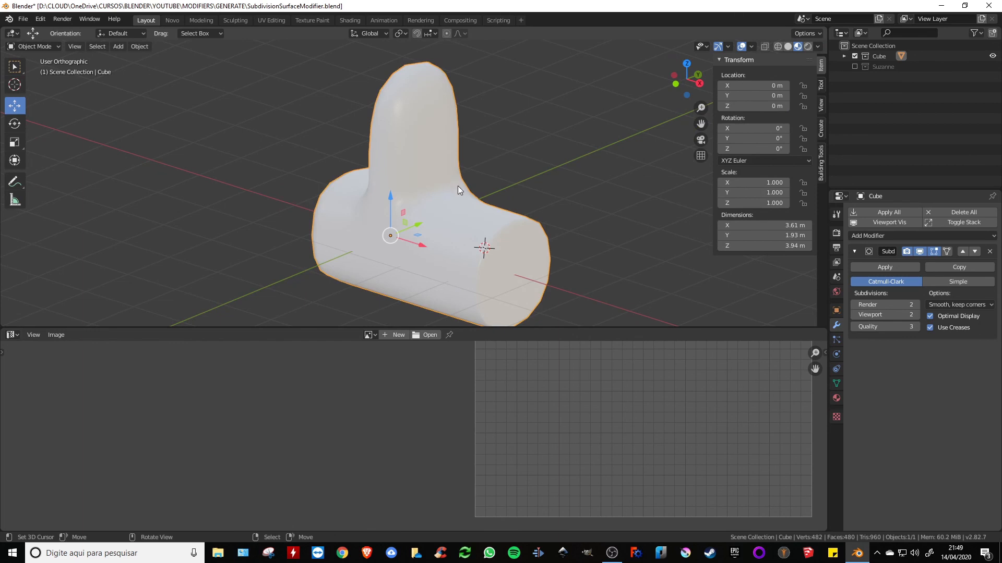
Raise the four upper vertices at the cube's +X end along Z to a median height of about 1.7 m
{"action": "key", "text": "Tab"}
{"action": "key", "text": "1"}
{"action": "right_click", "coordinate": [475, 234]}
{"action": "right_click", "coordinate": [466, 233], "text": "shift"}
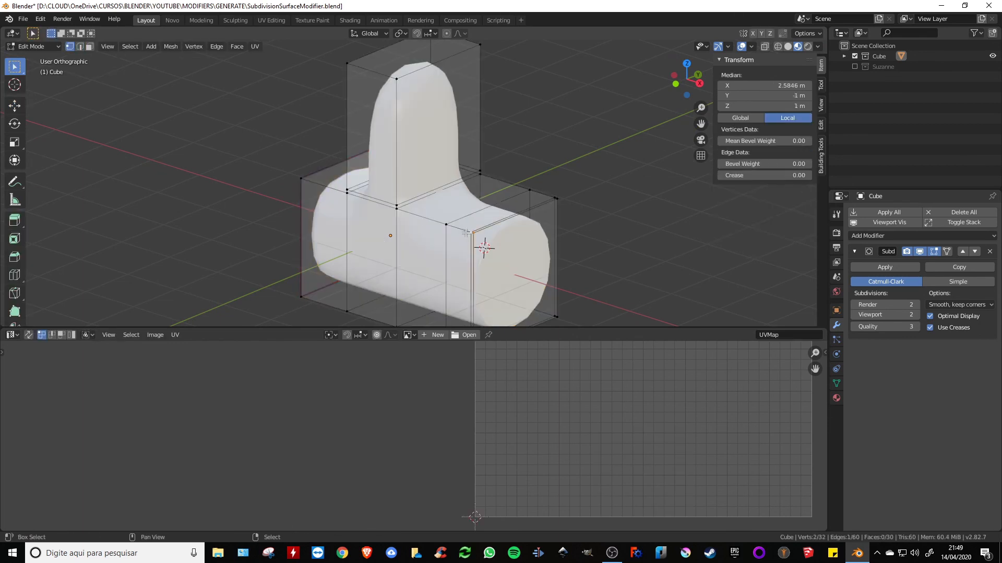
{"action": "right_click", "coordinate": [542, 189], "text": "shift"}
{"action": "right_click", "coordinate": [566, 199], "text": "shift"}
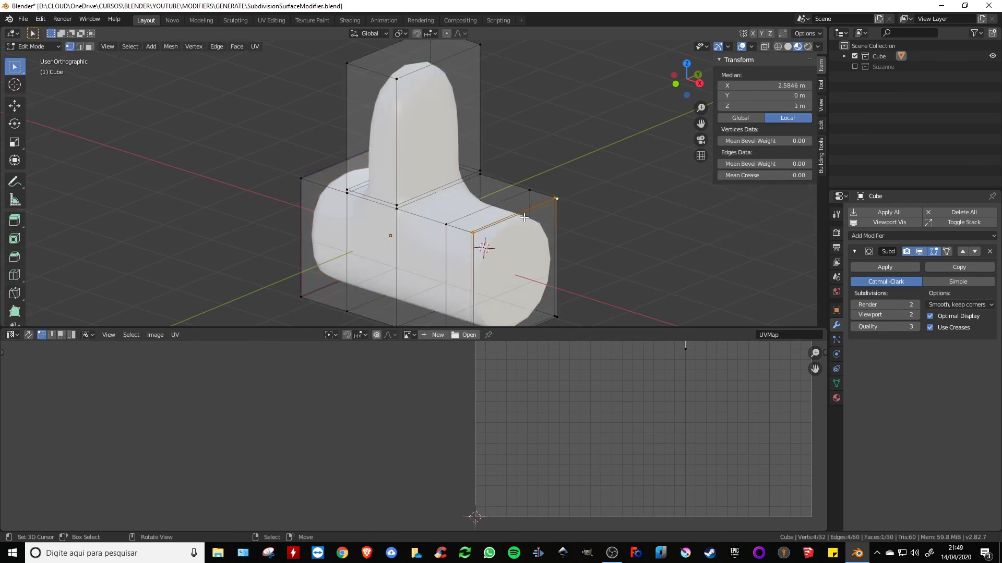
{"action": "left_click", "coordinate": [14, 124]}
{"action": "left_click", "coordinate": [14, 107]}
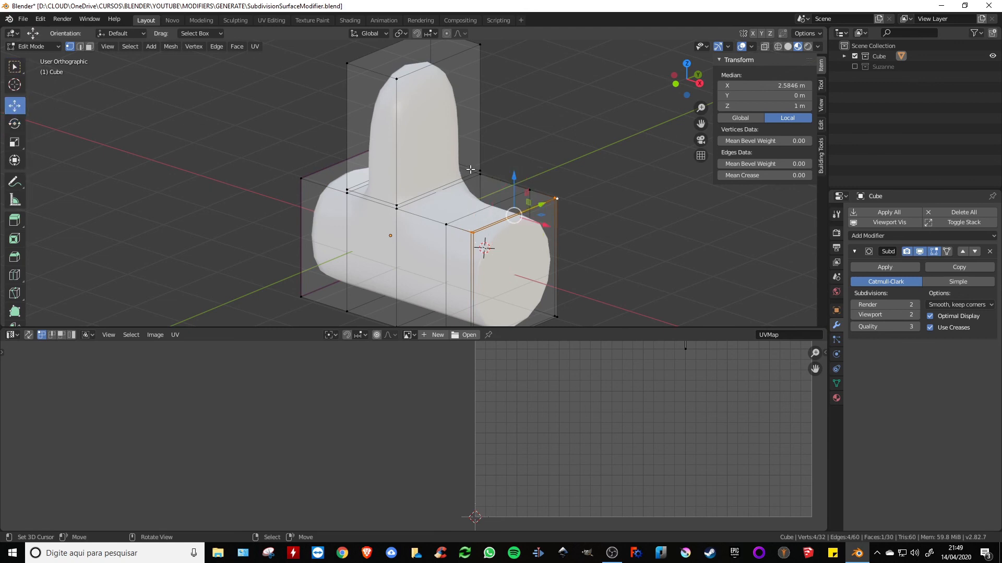
{"action": "left_click_drag", "start_coordinate": [514, 178], "coordinate": [530, 134]}
Compare the raised end's smoothed surface in Object Mode with its control cage in Edit Mode
{"action": "key", "text": "Tab"}
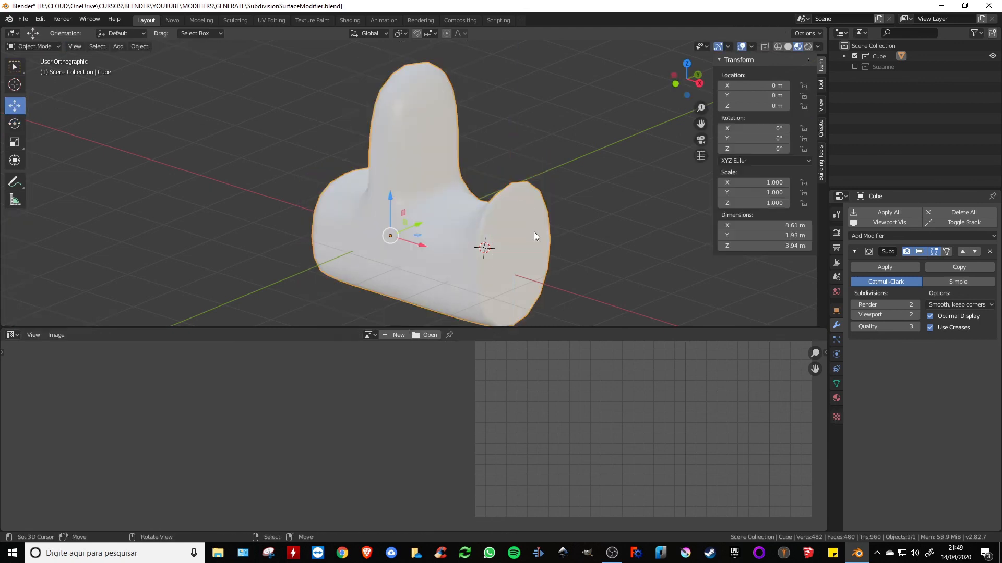
{"action": "middle_click_drag", "start_coordinate": [533, 232], "coordinate": [524, 197]}
{"action": "key", "text": "Tab"}
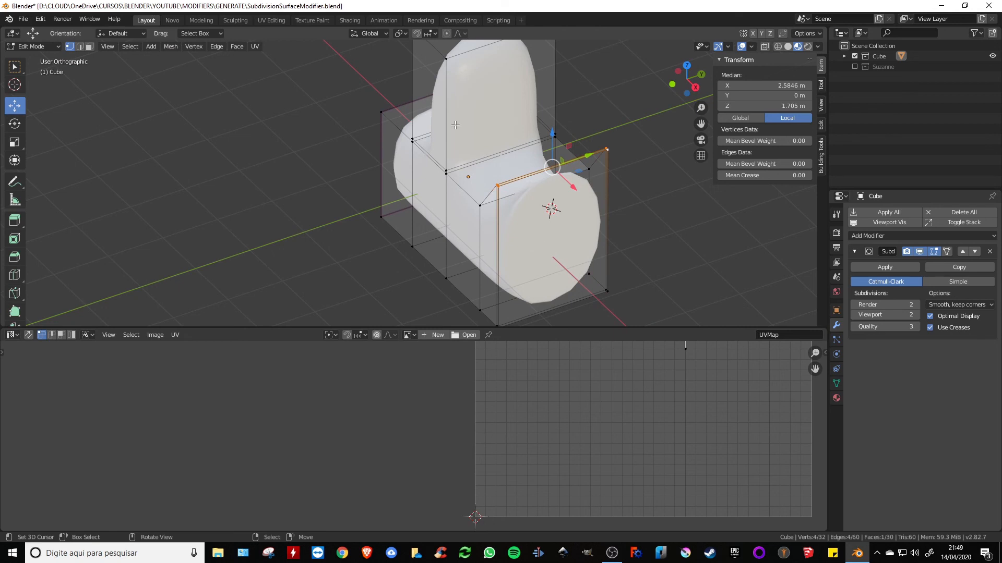
{"action": "middle_click_drag", "start_coordinate": [466, 187], "coordinate": [486, 175]}
{"action": "scroll", "coordinate": [486, 175], "scroll_direction": "down", "scroll_amount": 2}
{"action": "key", "text": "Tab"}
{"action": "middle_click_drag", "start_coordinate": [624, 214], "coordinate": [557, 223], "text": "shift"}
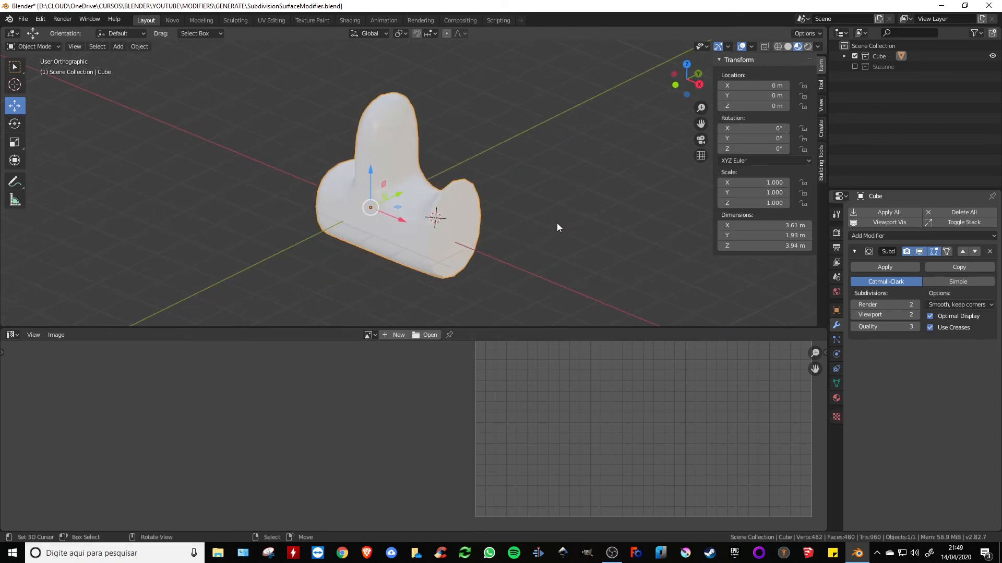